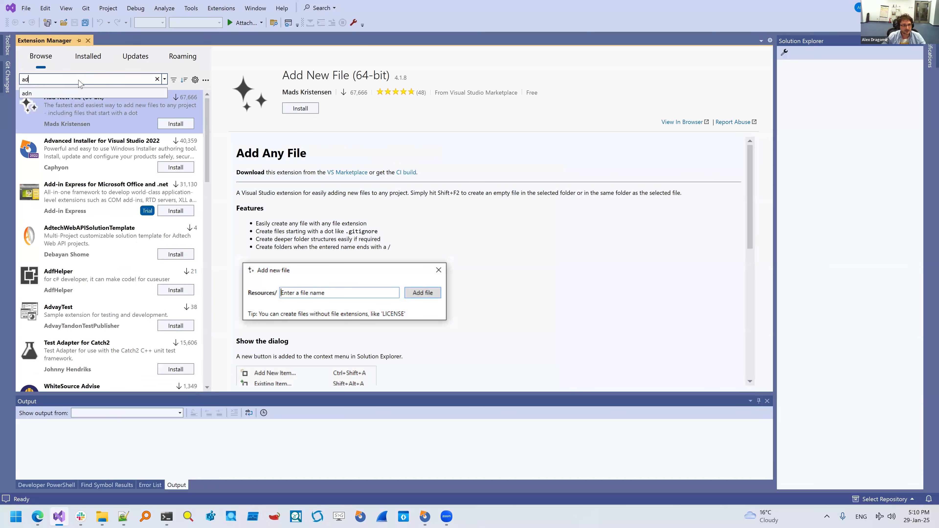
Step: Install the Advanced Installer for Visual Studio 2022 extension and close the VSIX Installer once it finishes
click(166, 168)
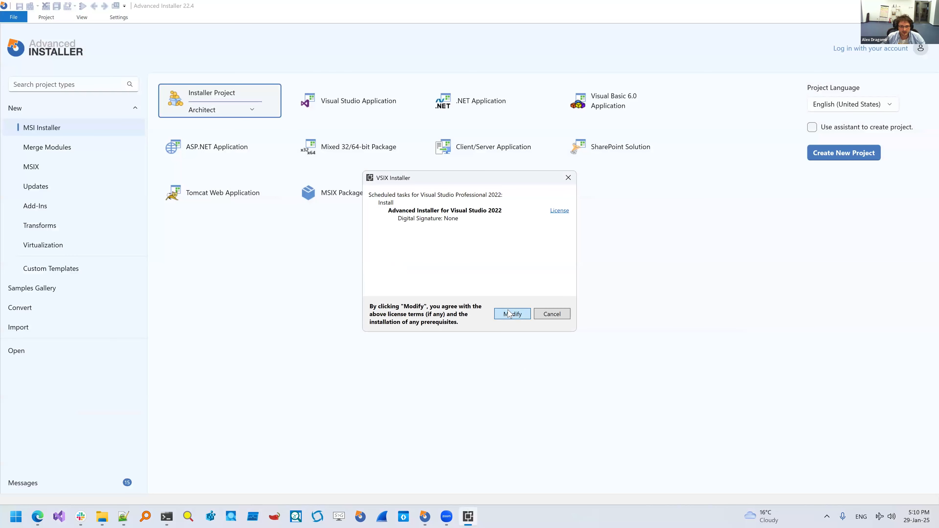
click(509, 312)
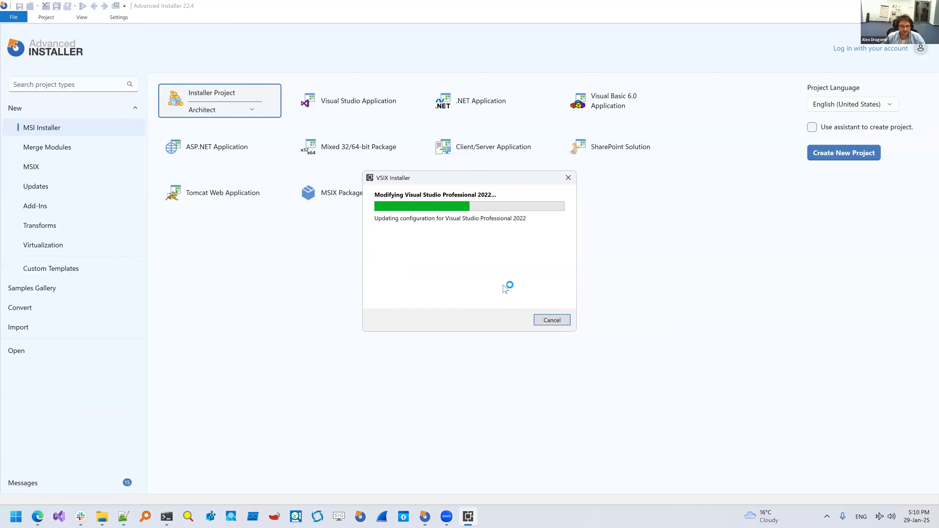
click(548, 324)
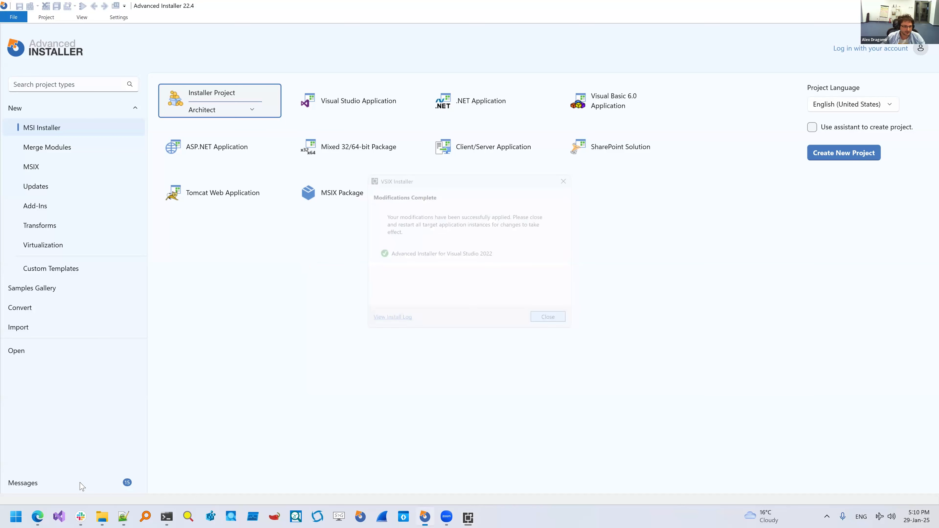
Step: Switch to Visual Studio and create a new project named DemoDotNetCustomAction from the C# Custom Action template
click(63, 516)
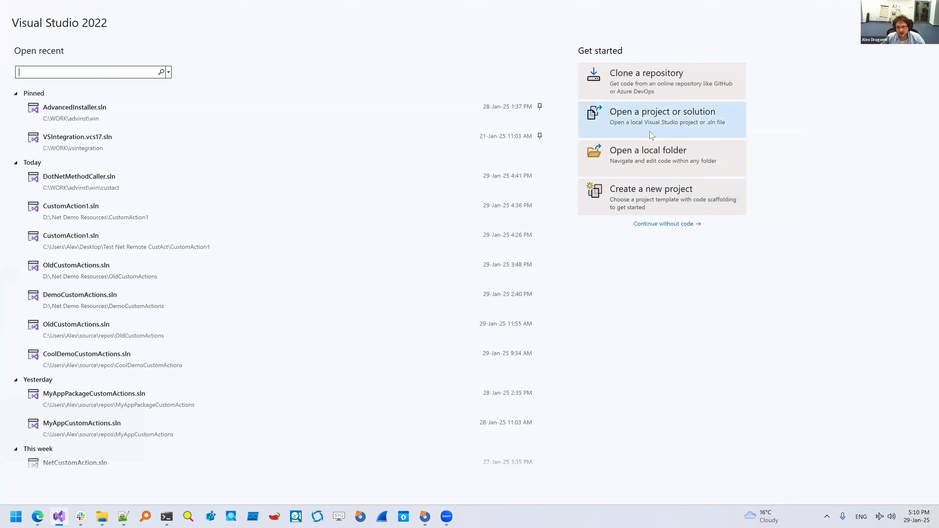
click(669, 188)
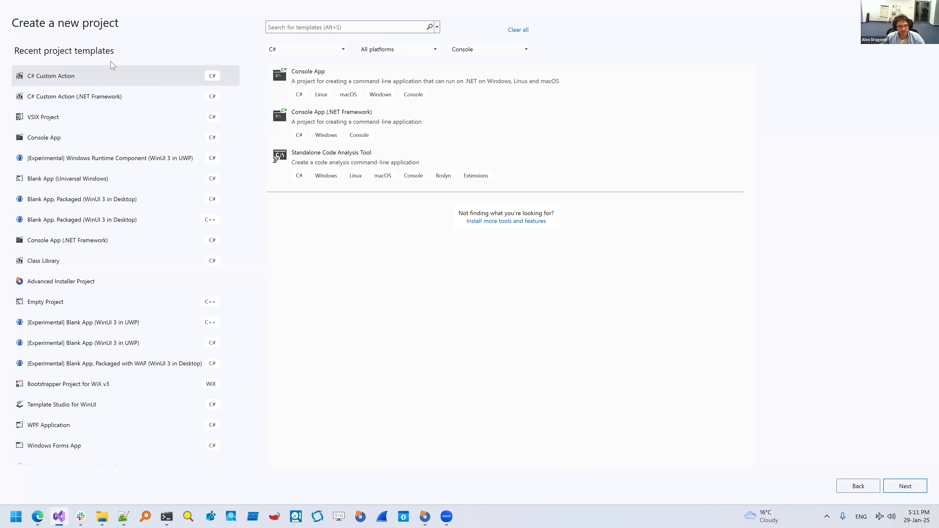
double_click(88, 79)
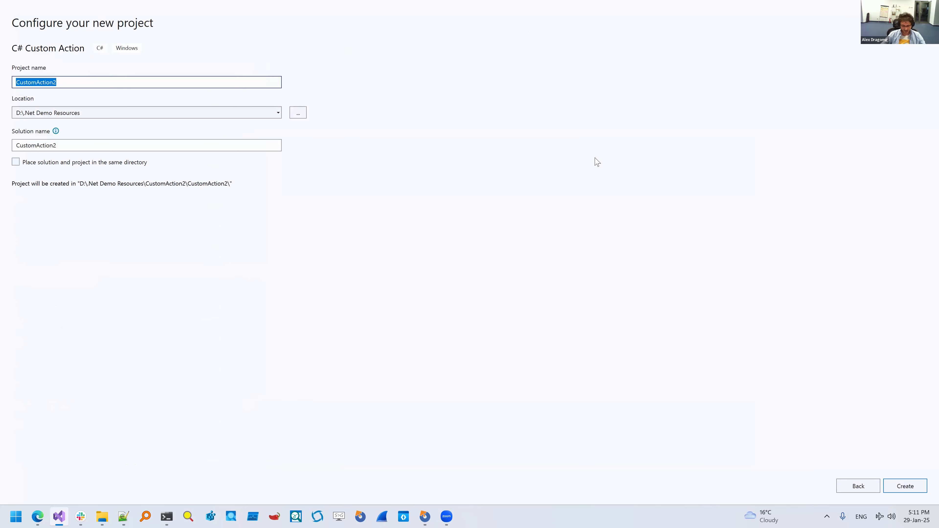
text(DemoDotNetCustomAction)
key(Return)
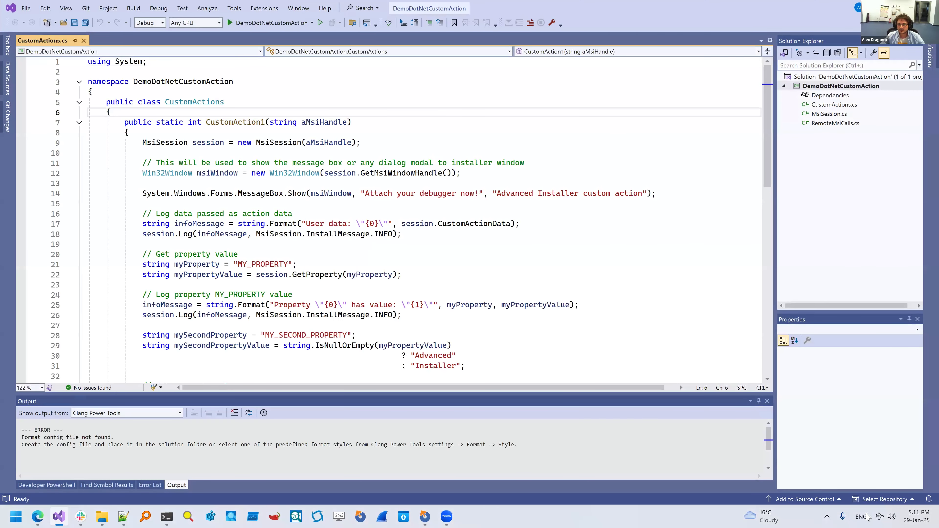
Step: Examine the signature and parameter of the CustomAction1 method in CustomActions.cs
click(743, 326)
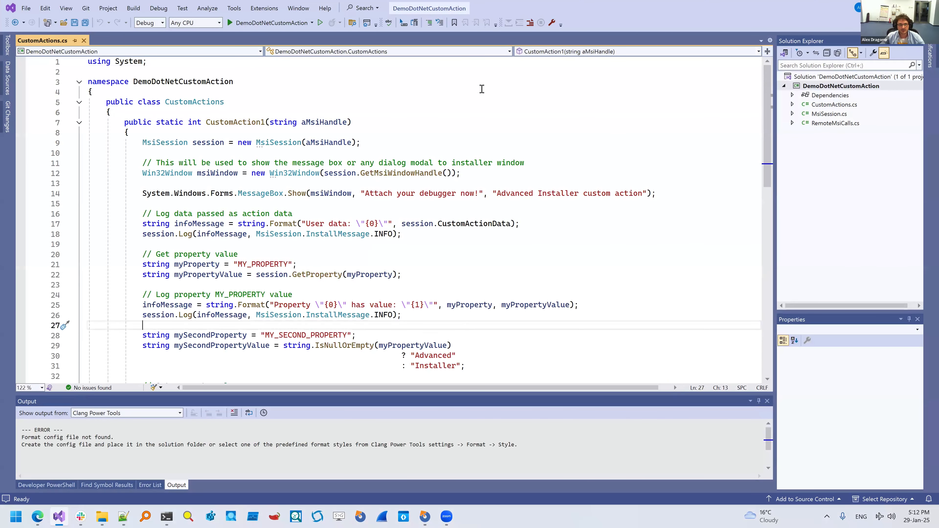
click(237, 122)
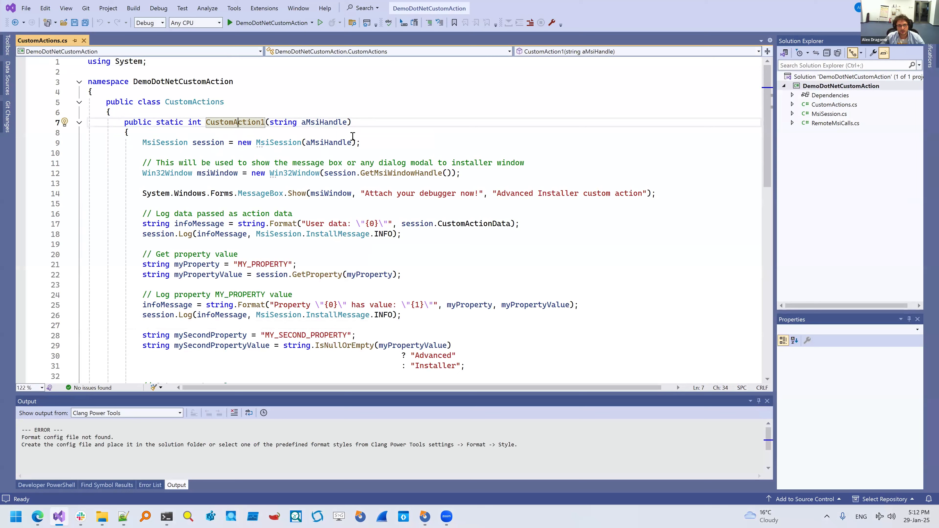
click(359, 122)
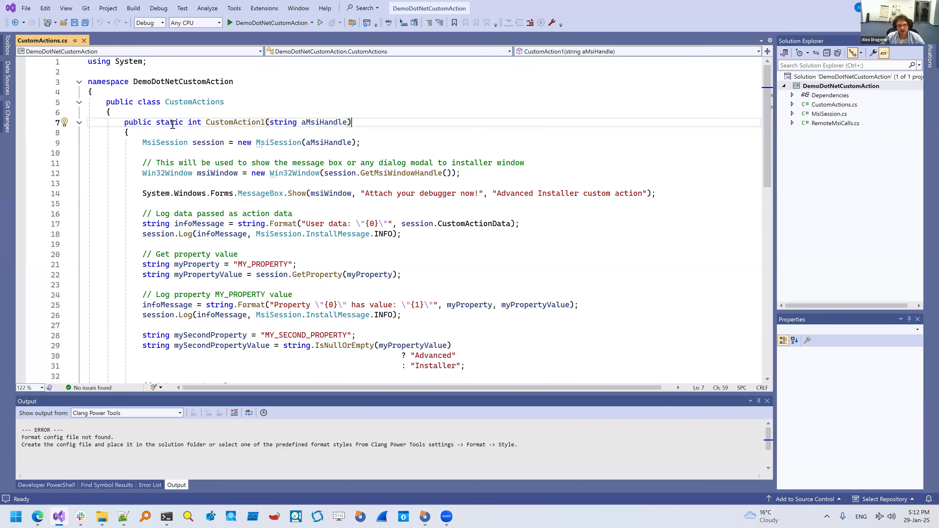
click(142, 123)
click(169, 117)
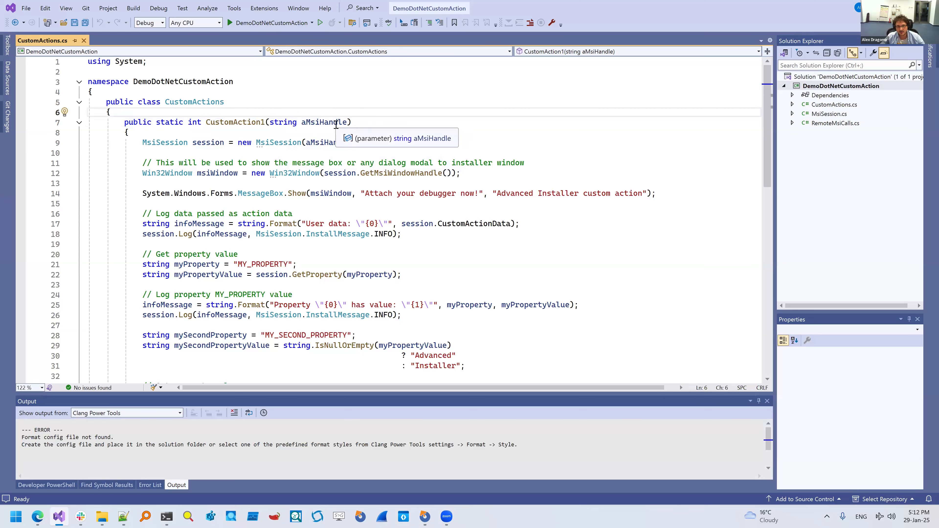
click(390, 127)
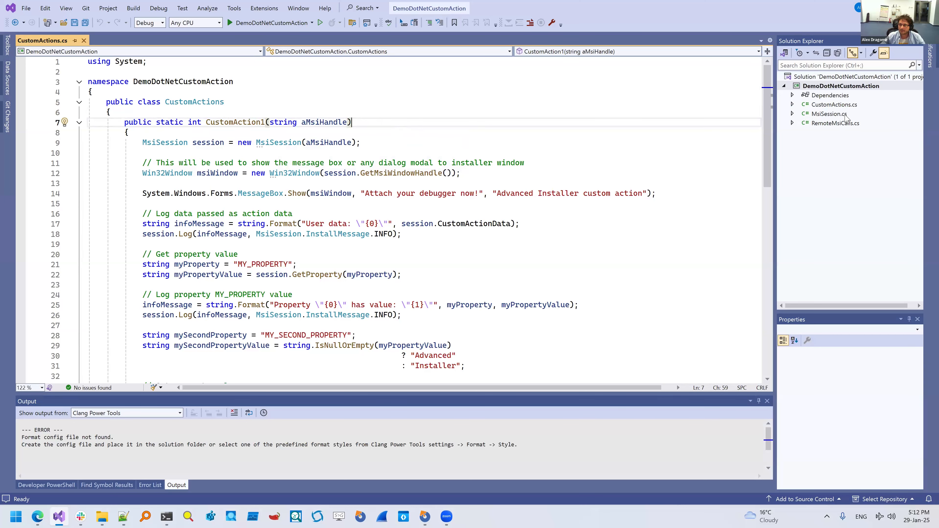
Step: Open MsiSession.cs and examine the constants and user32.dll imports in the NativeMethods class
double_click(829, 114)
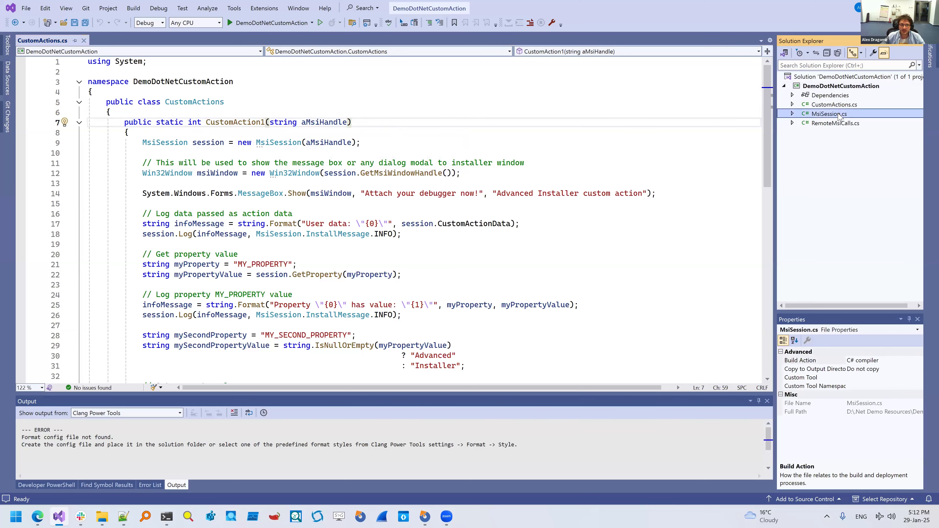
scroll(515, 235, down, 2)
scroll(514, 235, up, 2)
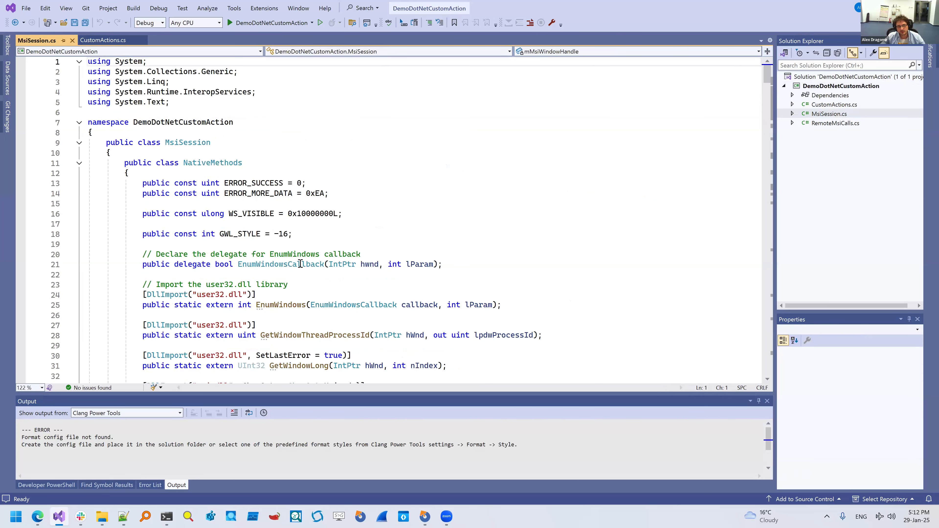
click(288, 163)
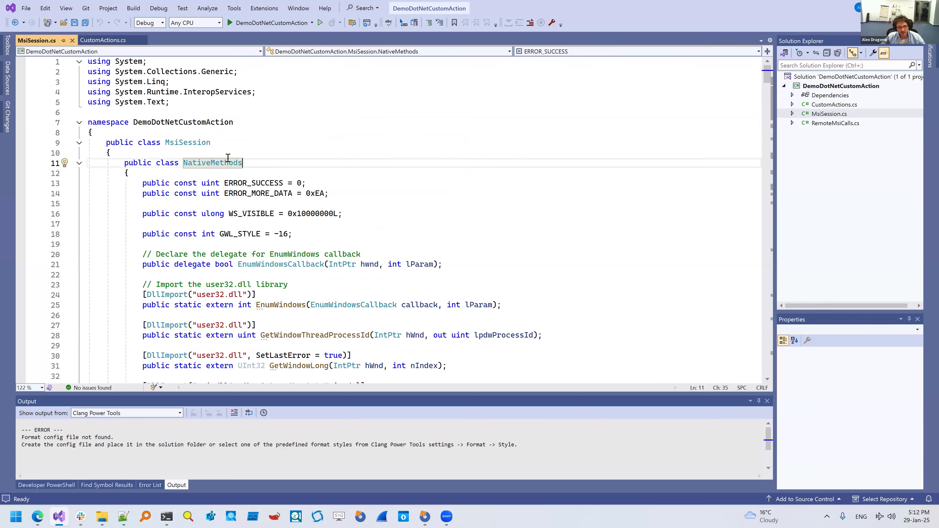
scroll(230, 252, down, 3)
scroll(247, 273, up, 1)
scroll(245, 273, down, 2)
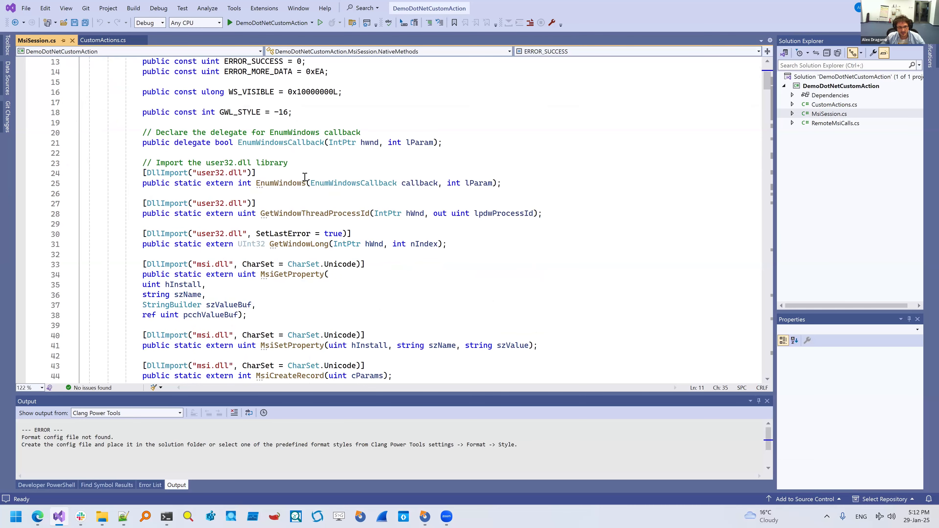
click(291, 183)
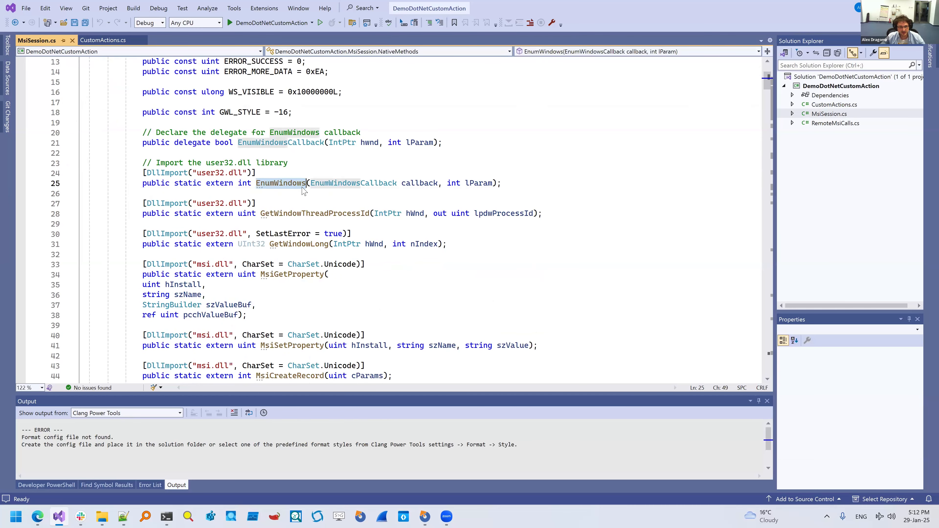
Step: Review the msi.dll function imports through the end of the NativeMethods class
scroll(375, 273, down, 6)
scroll(376, 273, down, 16)
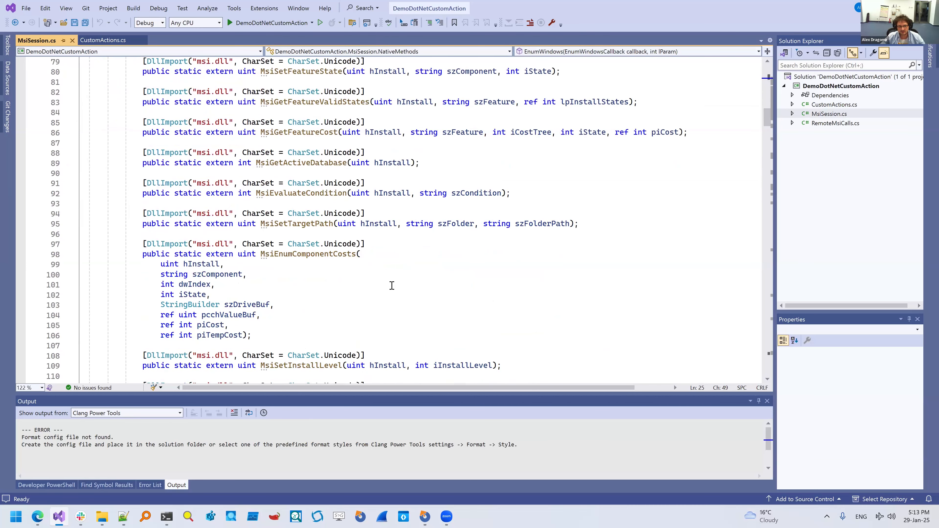
scroll(392, 285, down, 4)
click(413, 266)
click(417, 286)
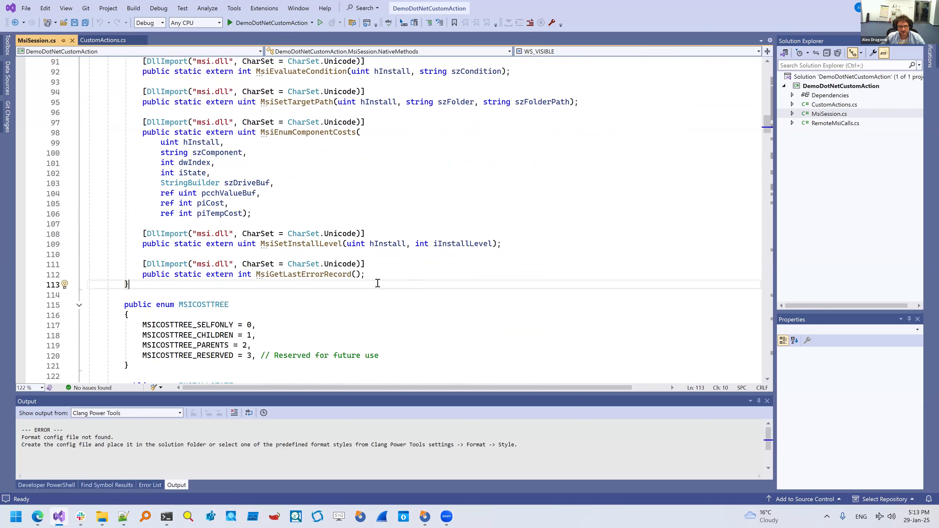
click(379, 118)
key(Down)
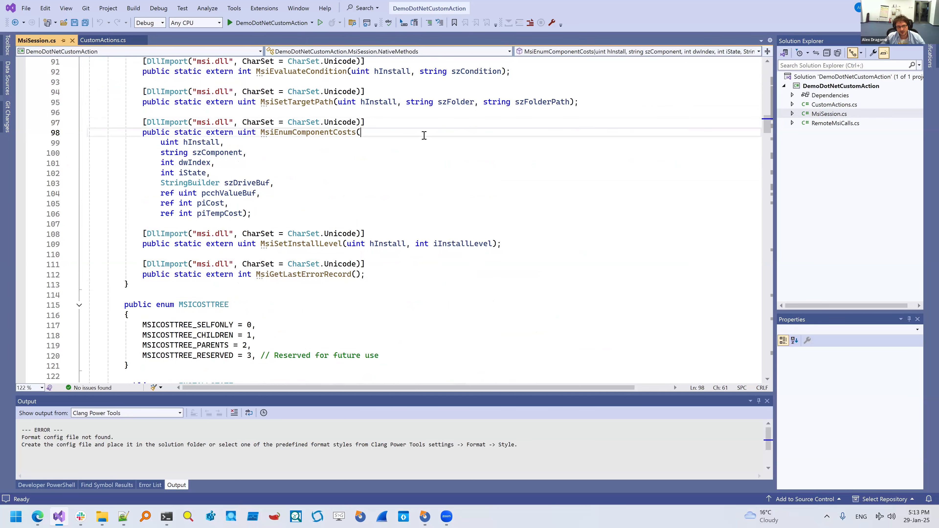
click(155, 285)
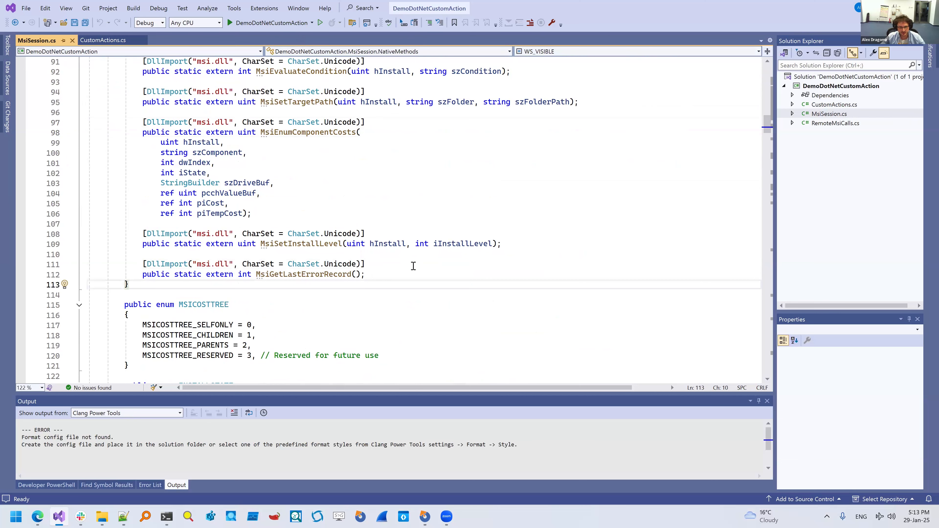
Step: Review the MSICOSTTREE, INSTALLSTATE and InstallMessage enumerations in MsiSession.cs
scroll(412, 265, down, 4)
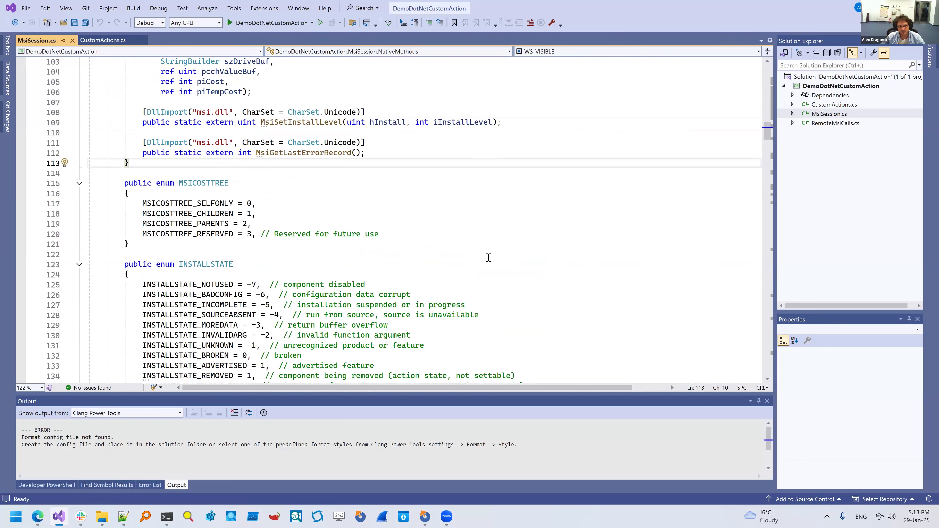
scroll(489, 257, down, 3)
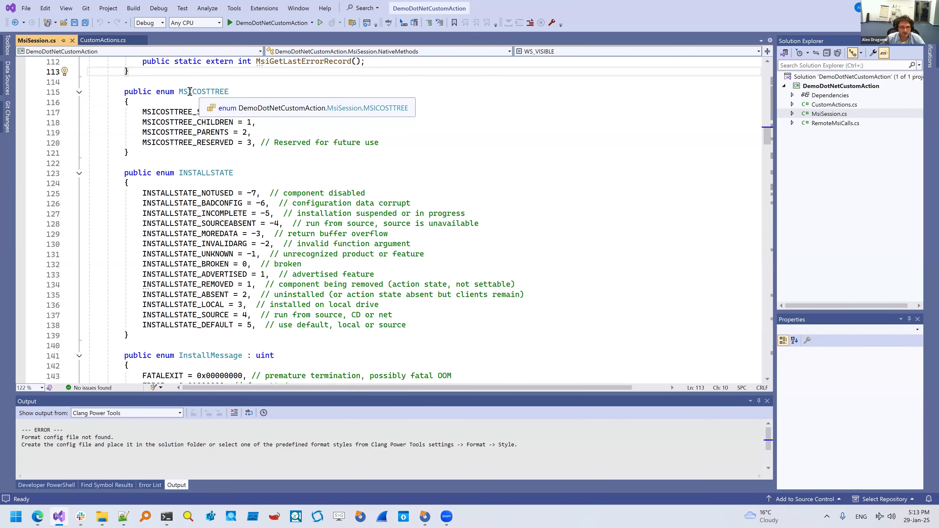
click(220, 92)
scroll(336, 159, down, 7)
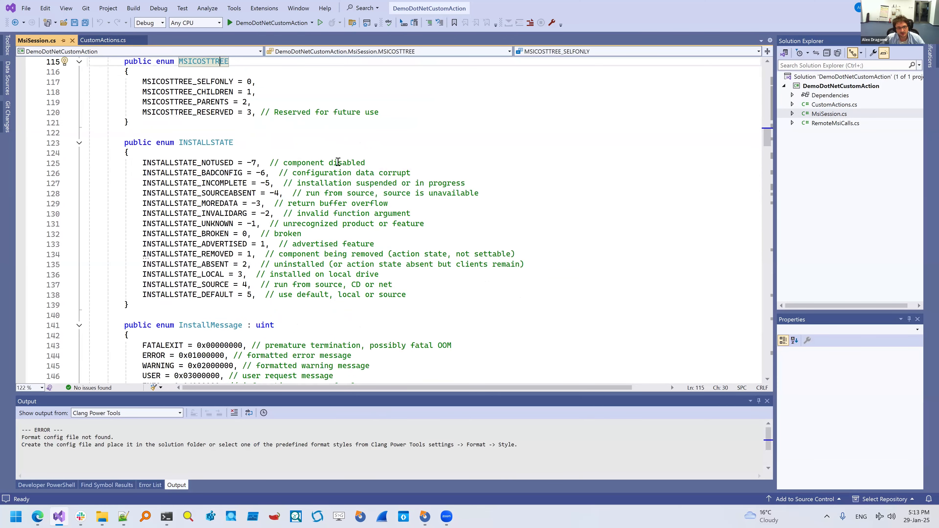
scroll(451, 267, down, 2)
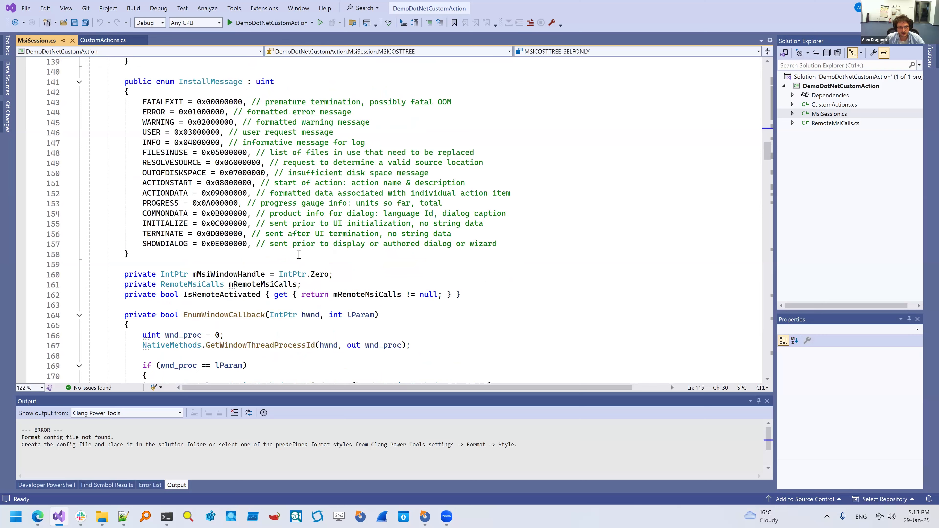
click(571, 293)
Step: Examine the EnumWindowCallback method and the MsiSession constructor that takes the session info string
scroll(571, 294, down, 5)
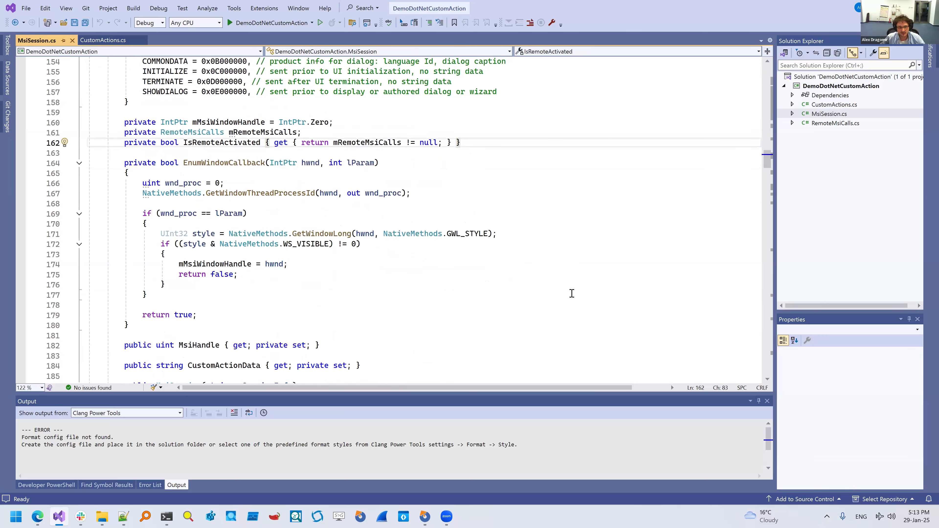
scroll(333, 302, down, 2)
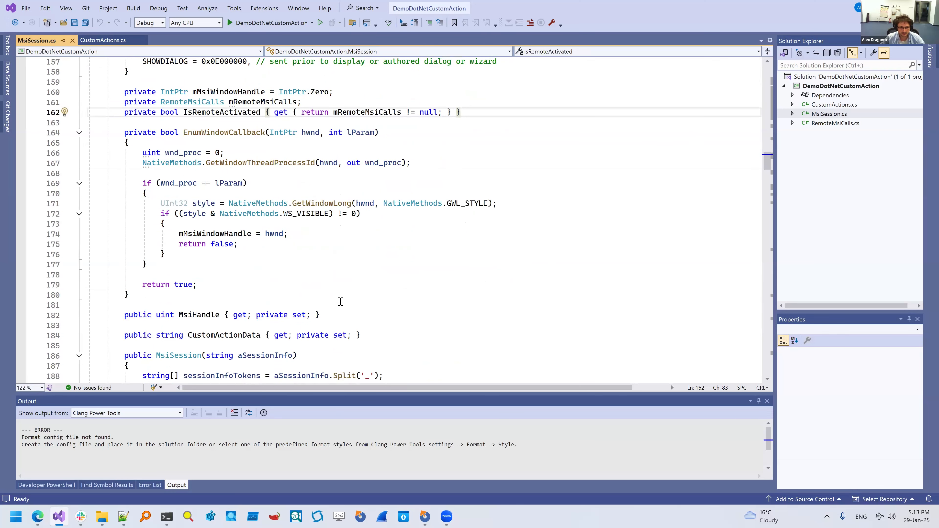
double_click(193, 323)
scroll(536, 288, down, 2)
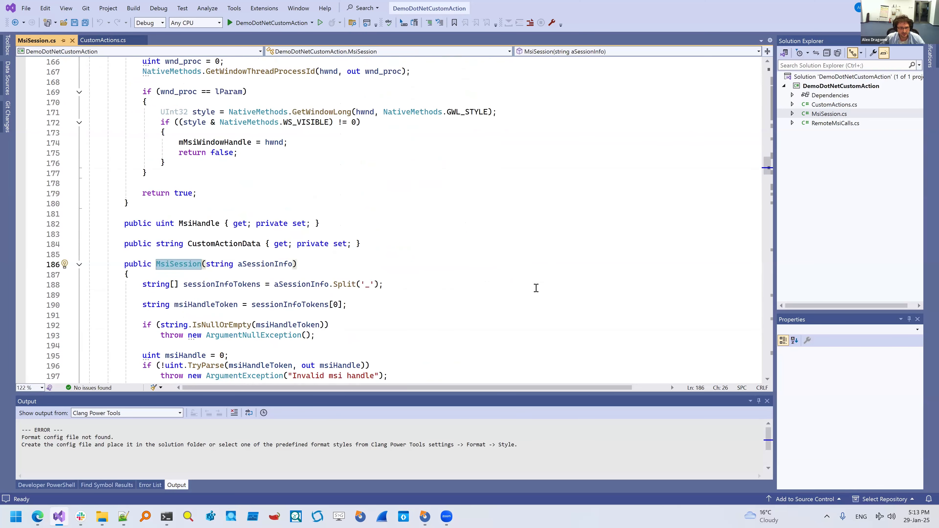
click(404, 269)
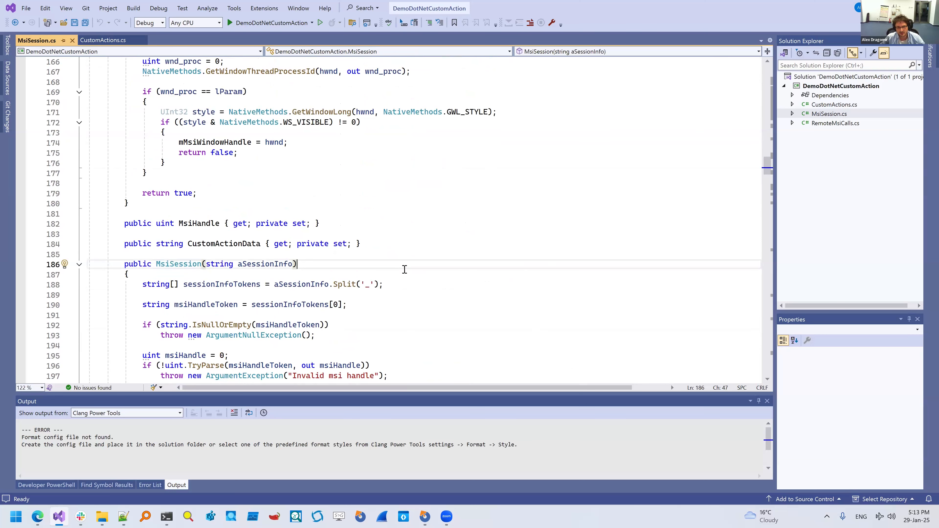
Step: Open RemoteMsiCalls.cs and examine the RemoteFunctions enumeration, the named-pipe constructor and the MsiCreateRecord method
double_click(835, 123)
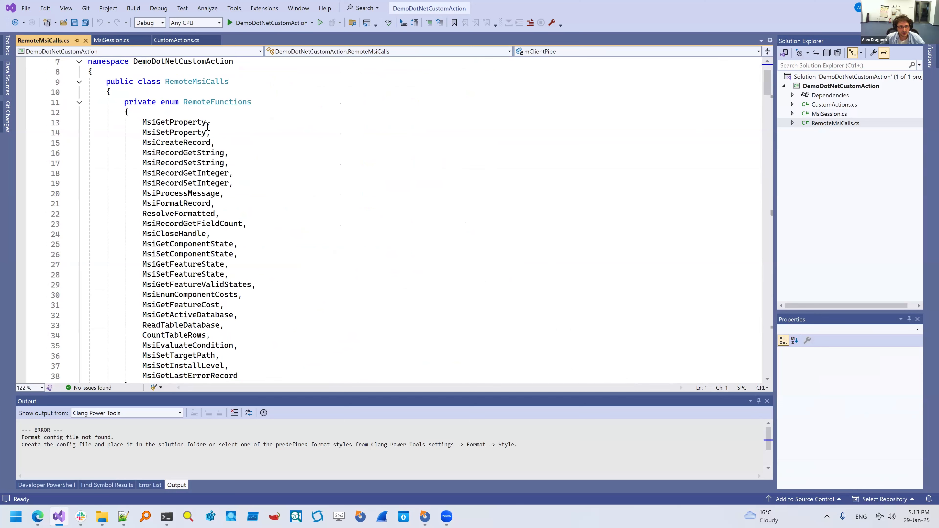
scroll(428, 292, down, 6)
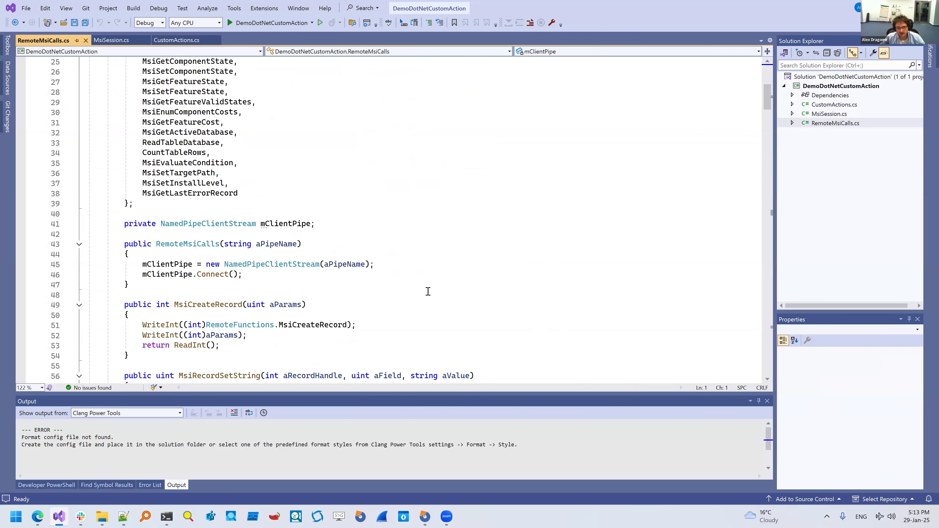
scroll(428, 291, down, 1)
click(392, 287)
click(364, 330)
click(429, 320)
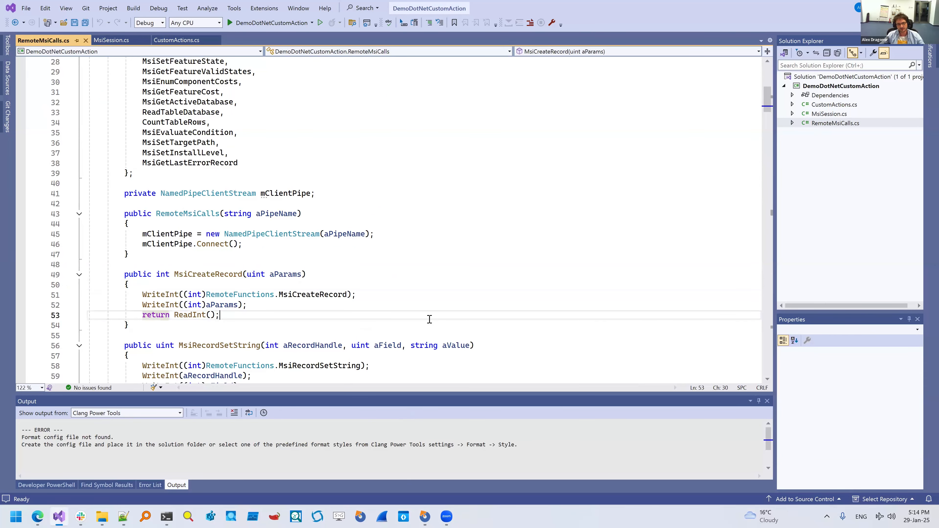
scroll(430, 319, down, 2)
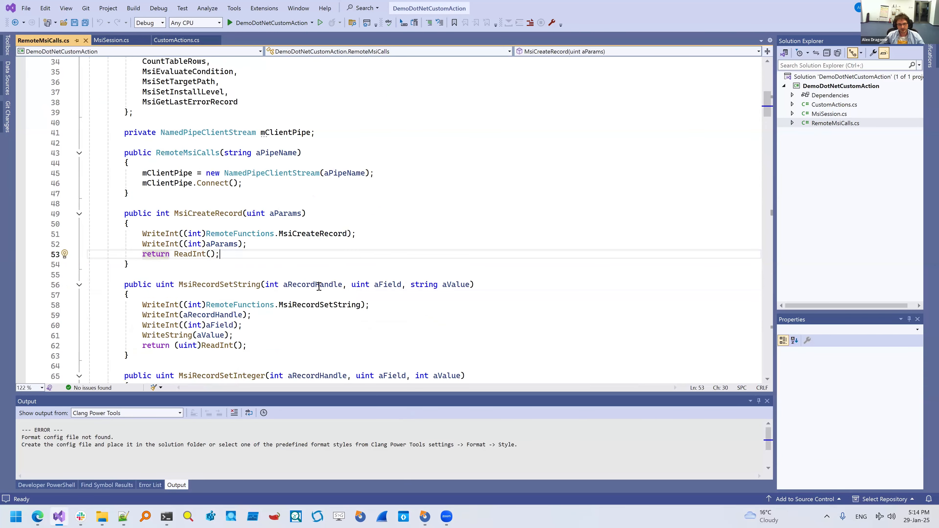
click(137, 264)
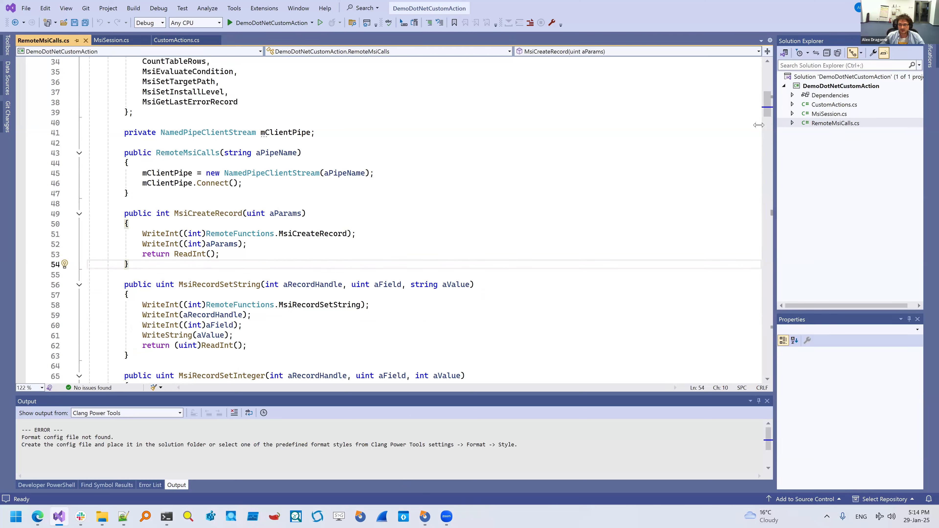
Step: Return to the CustomActions.cs source file
click(830, 105)
double_click(831, 105)
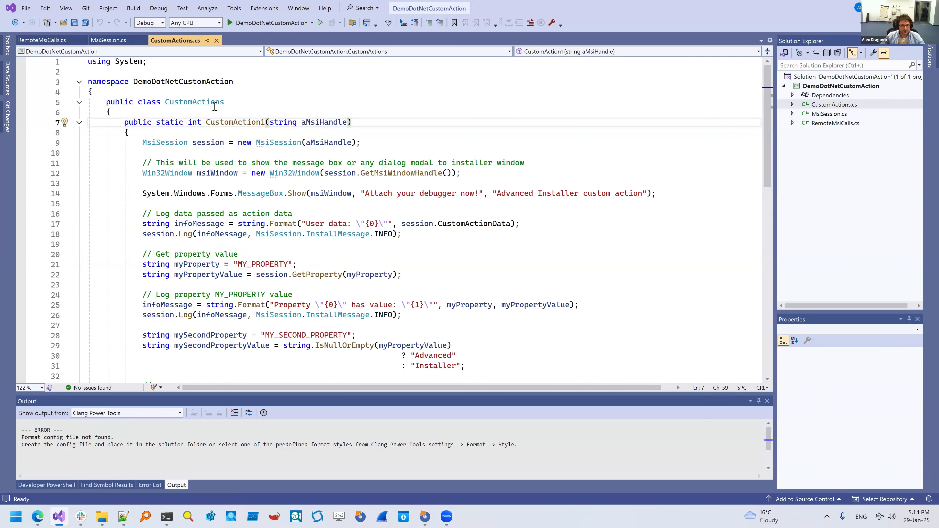
Step: Examine the CustomAction1 method signature and the line that creates the MsiSession object from aMsiHandle
double_click(237, 125)
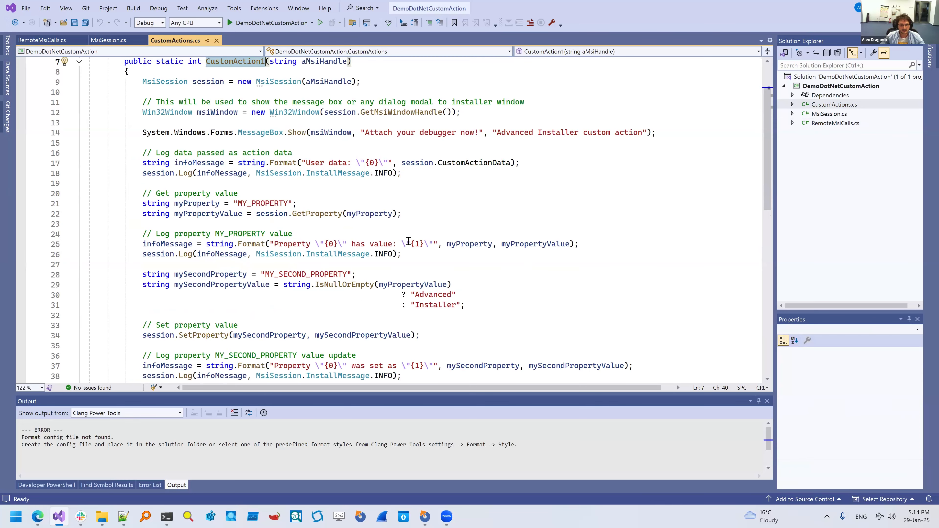
scroll(408, 241, up, 2)
click(403, 194)
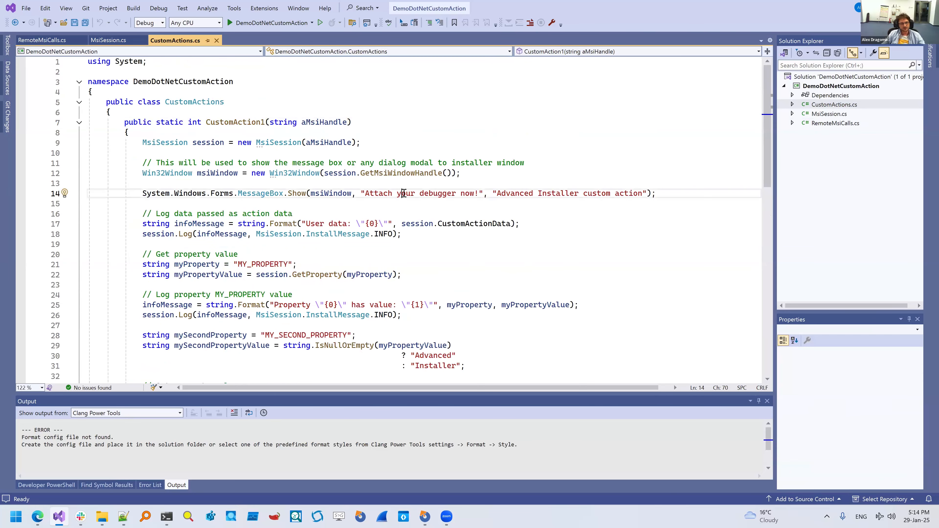
click(143, 143)
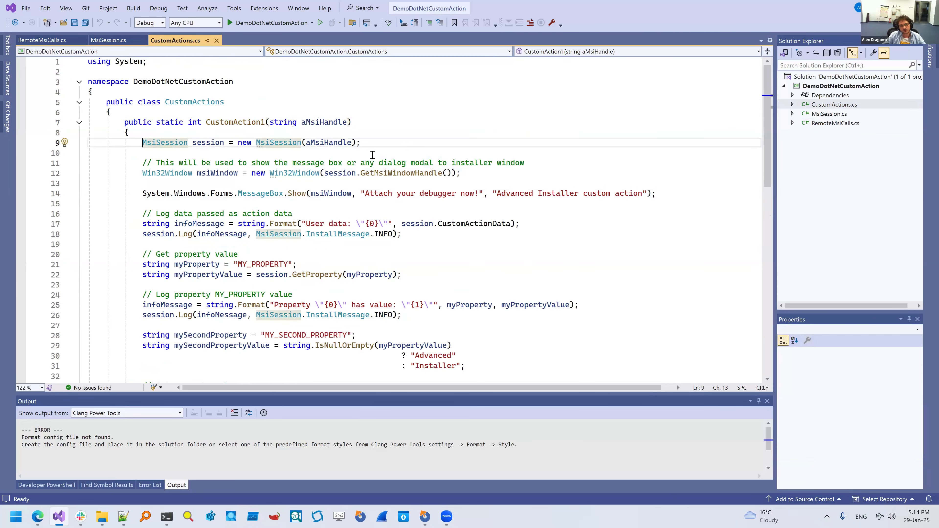
click(406, 145)
click(418, 143)
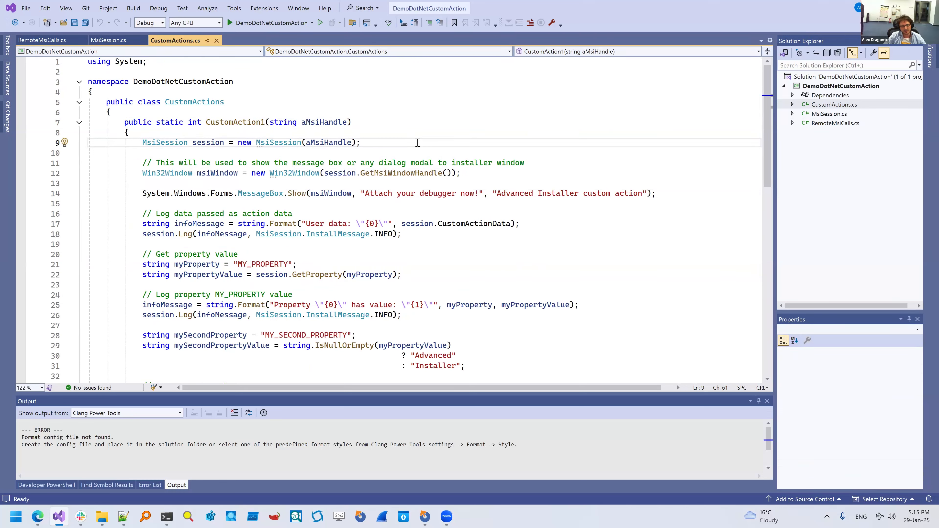
key(ctrl+Left)
key(ctrl+Left)
key(ctrl+Left)
key(ctrl+Left)
key(ctrl+Left)
key(ctrl+Left)
key(ctrl+Left)
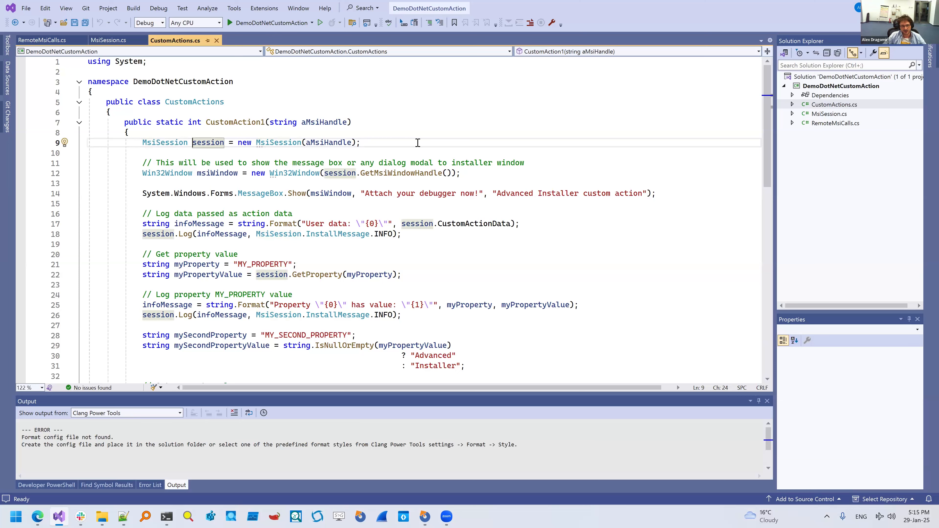
Step: Examine the msiWindow declaration and the MessageBox.Show call in CustomAction1
key(Down)
key(Down)
key(Down)
key(Right)
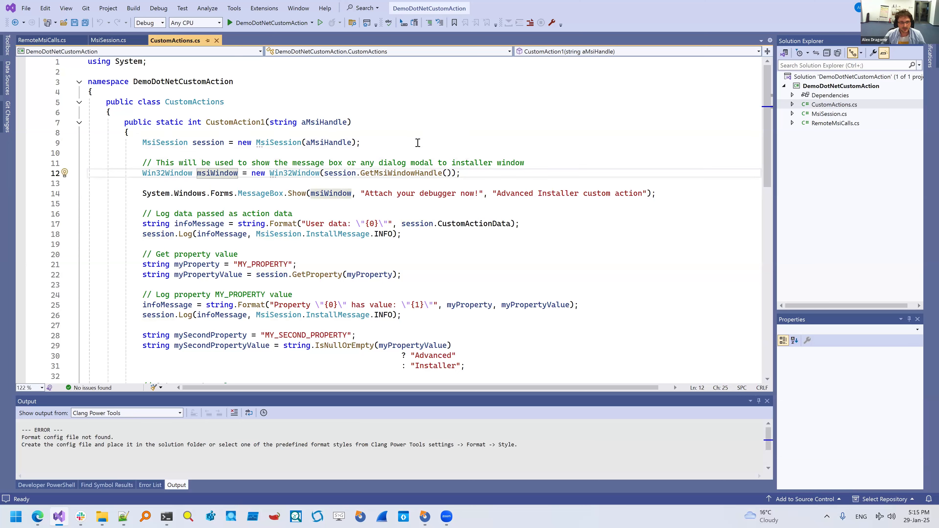
key(Down)
key(Down)
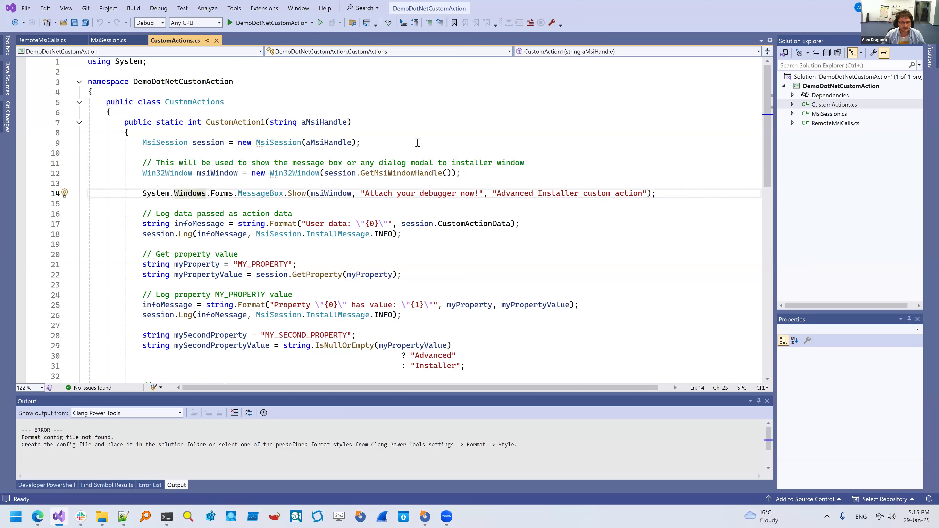
Step: Examine the lines that format CustomActionData into infoMessage and log it with InstallMessage.INFO
key(Down)
key(Down)
key(End)
key(Down)
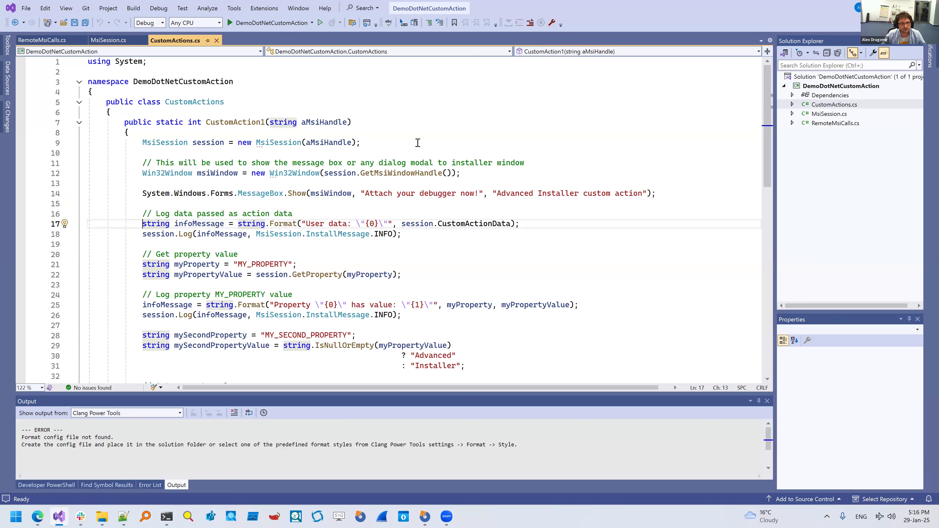
key(End)
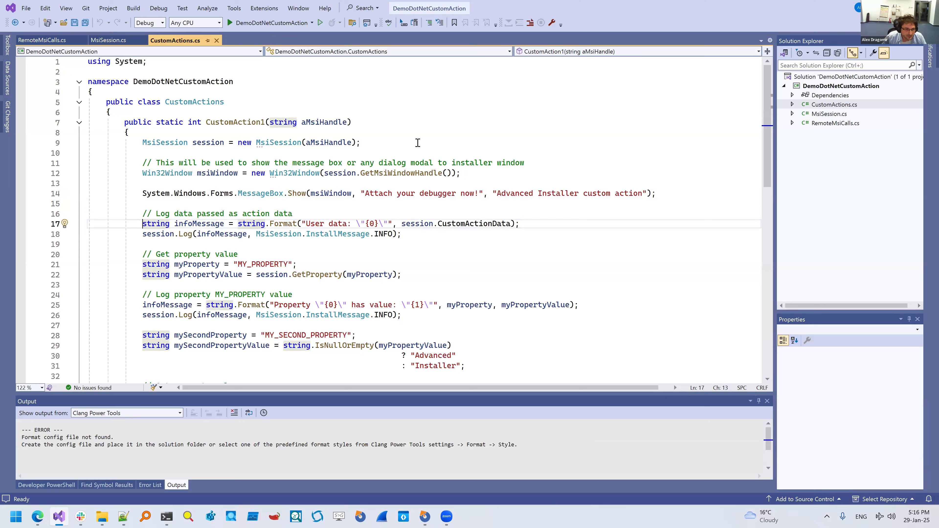
key(ctrl+Right)
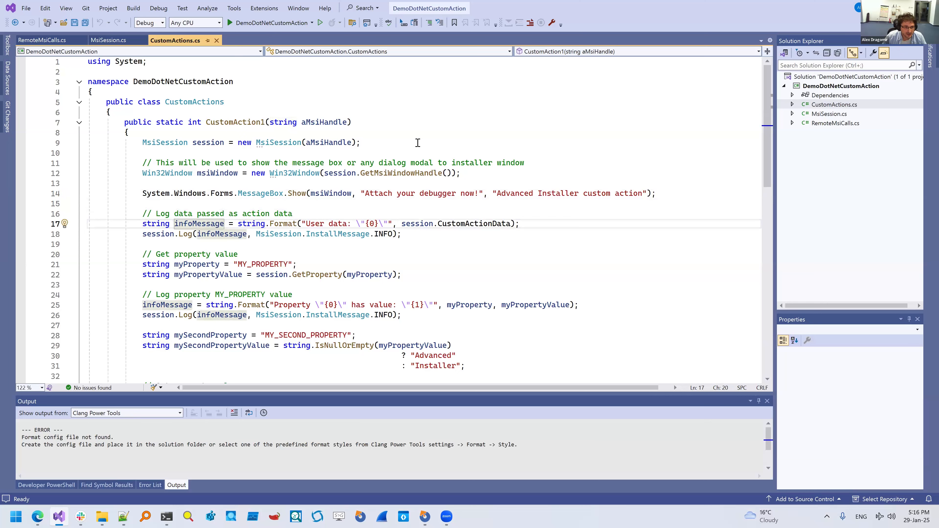
key(Down)
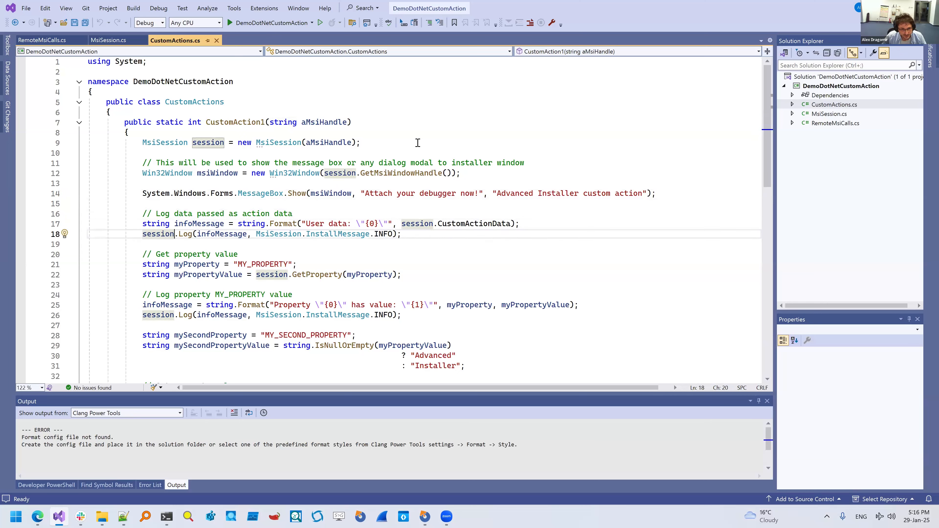
key(Right)
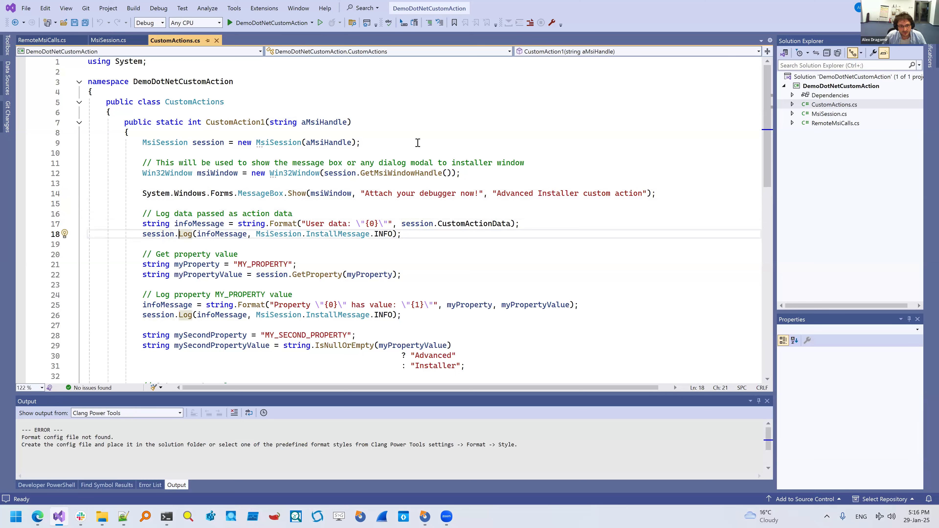
key(End)
key(Left)
key(Left)
key(Left)
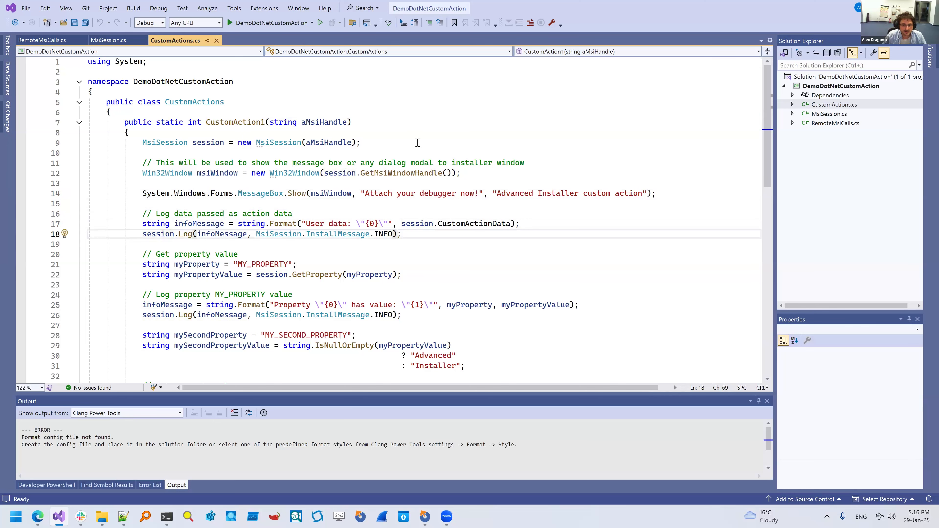
key(F12)
key(ctrl+minus)
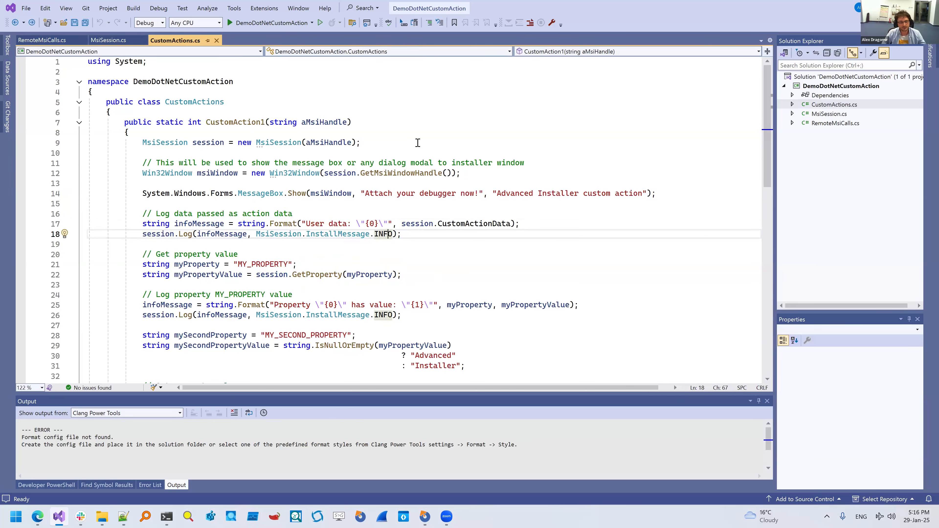
Step: Highlight and review the code block that reads the MY_PROPERTY value through session.GetProperty
scroll(417, 142, down, 2)
drag(142, 193, 306, 202)
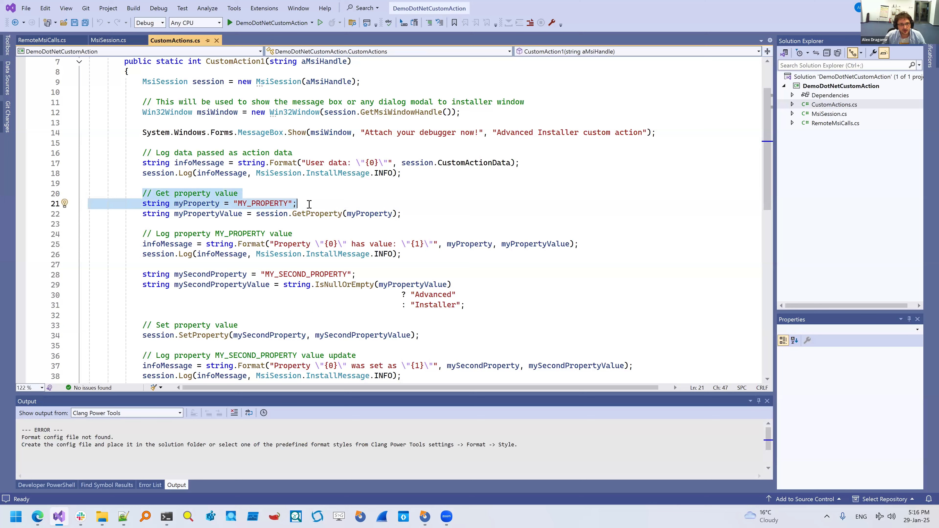
drag(309, 204, 398, 216)
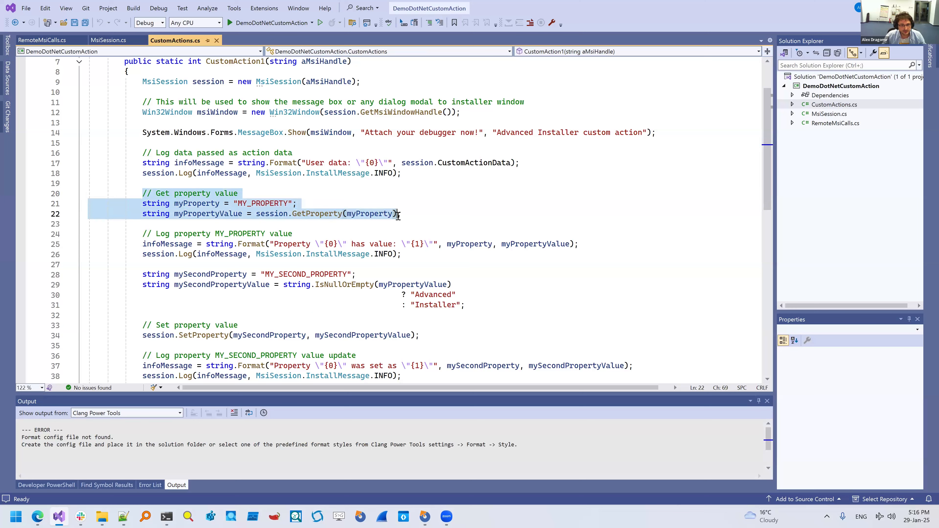
click(455, 222)
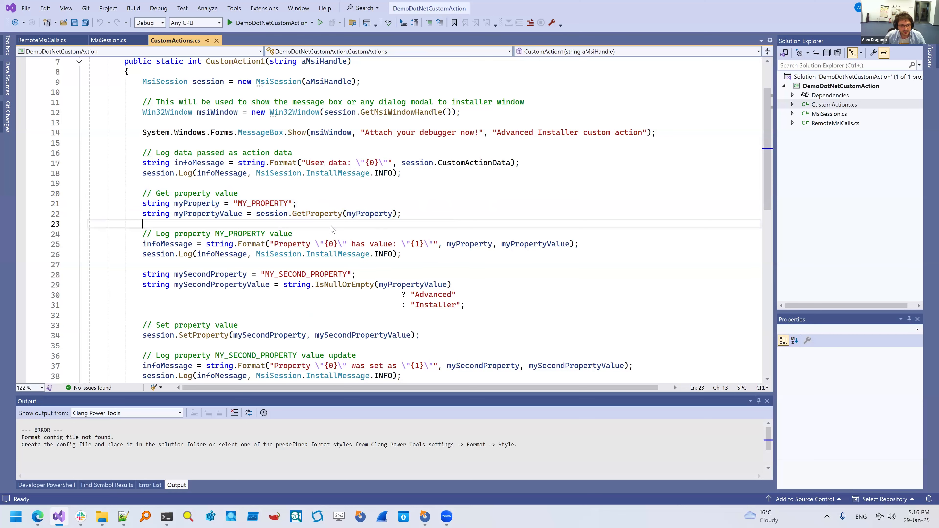
scroll(147, 228, down, 2)
drag(144, 134, 403, 154)
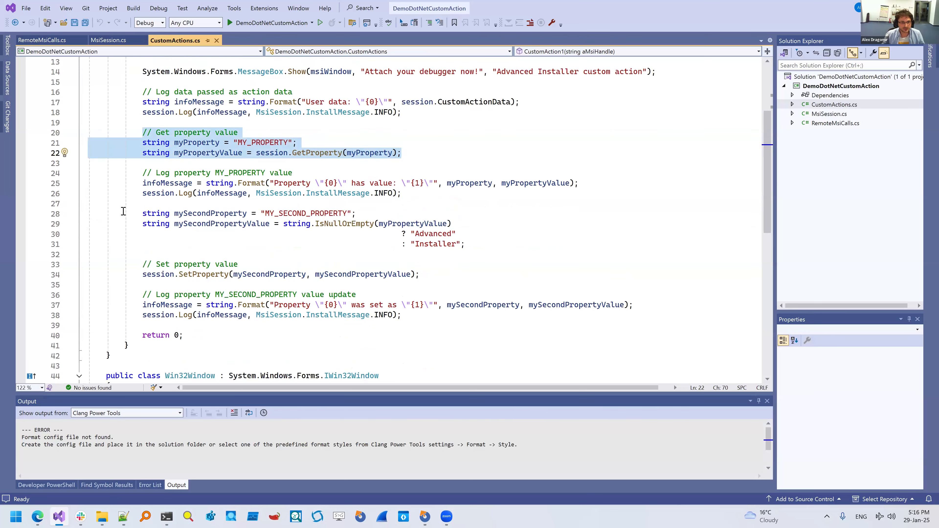
click(419, 201)
Step: Review the MY_SECOND_PROPERTY declaration and how mySecondPropertyValue is chosen from myPropertyValue
click(170, 213)
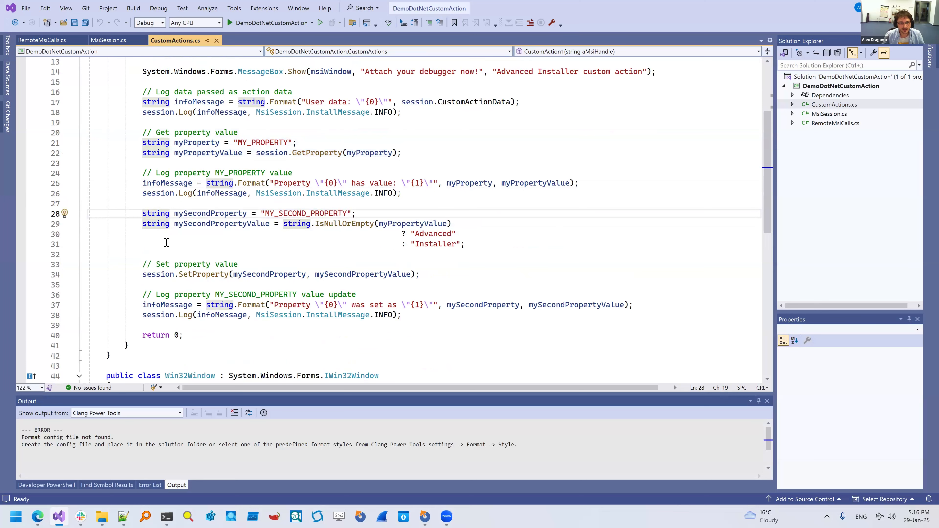
scroll(251, 245, down, 1)
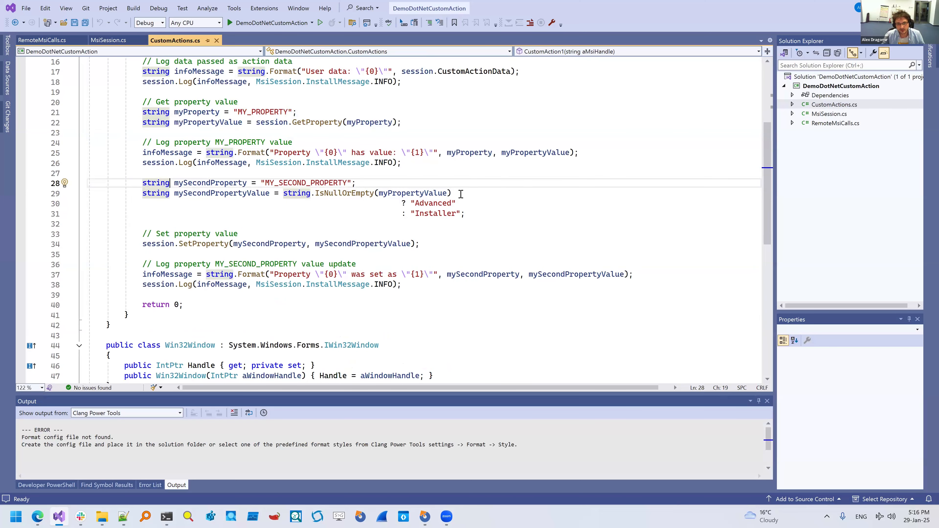
click(406, 193)
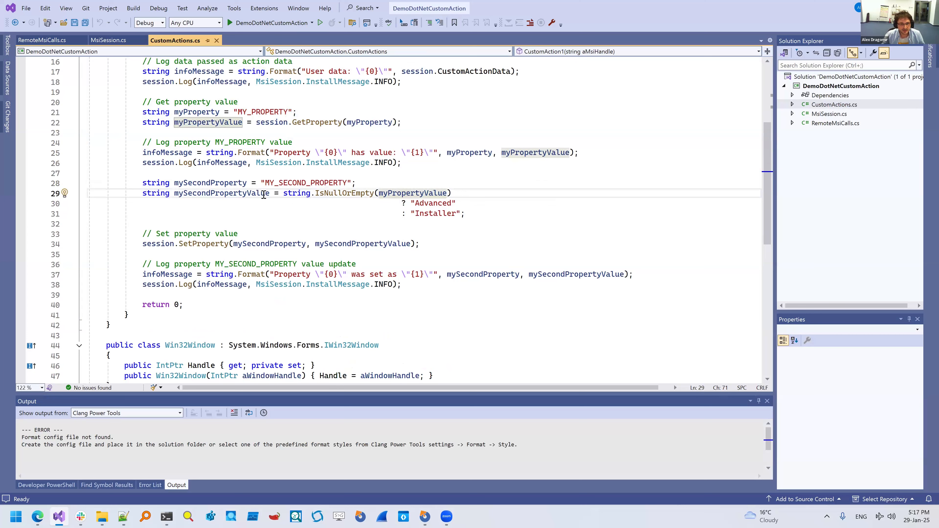
click(220, 192)
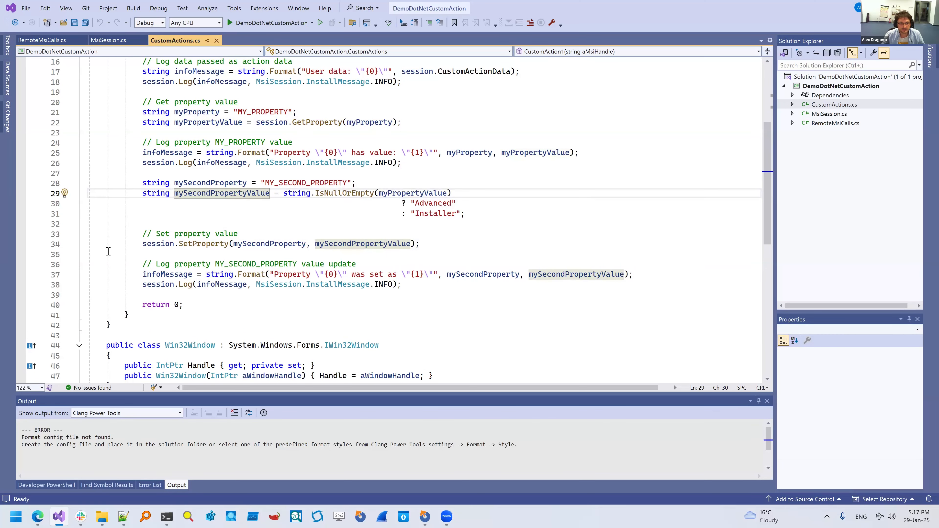
Step: Set a breakpoint on the MessageBox.Show line in CustomAction1, leaving none on the SetProperty line
click(20, 244)
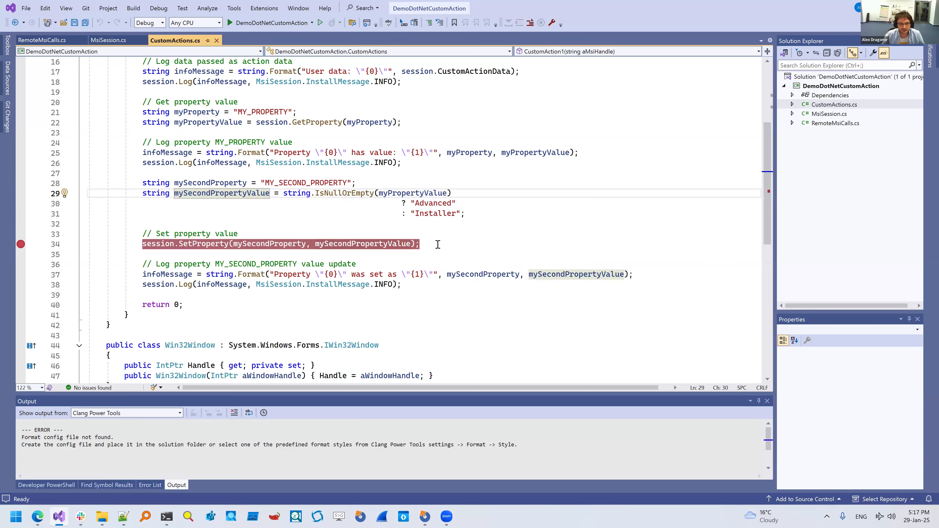
click(20, 244)
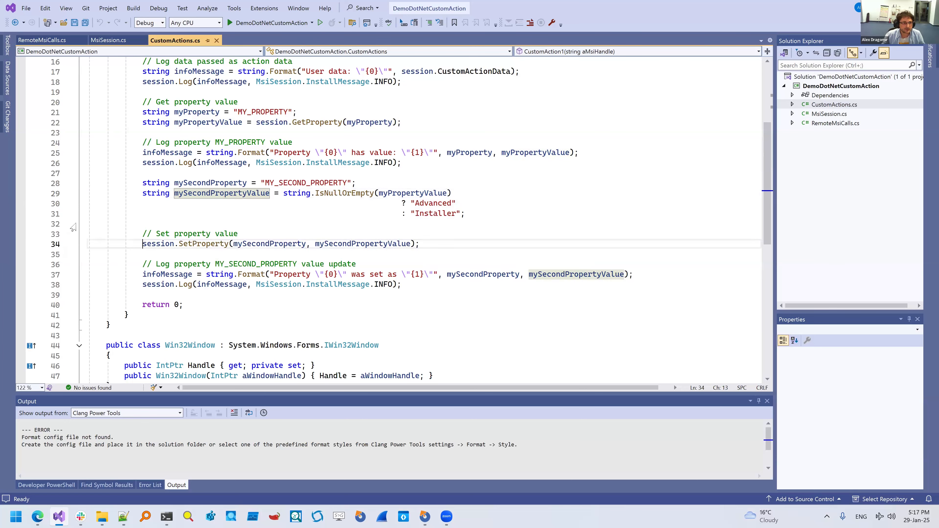
scroll(21, 165, up, 4)
click(20, 163)
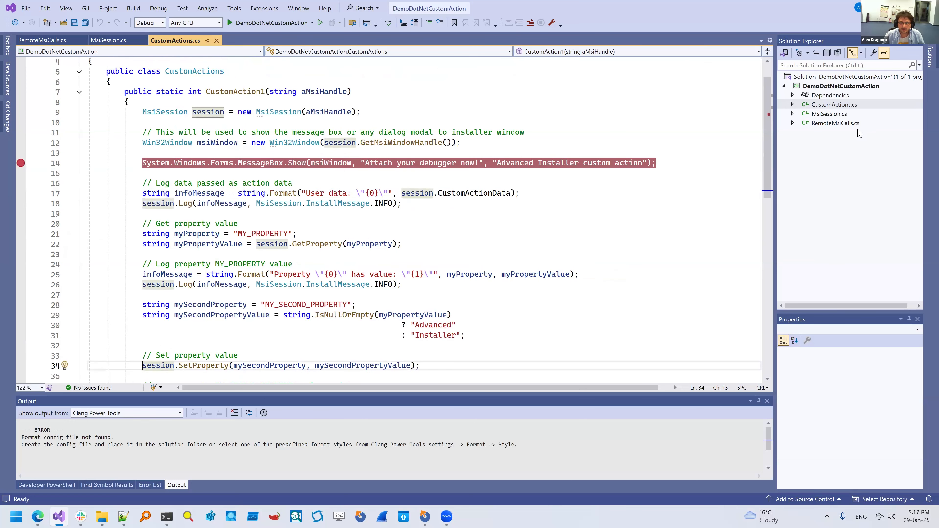
Step: Open the DemoDotNetCustomAction project file for editing
scroll(623, 272, down, 3)
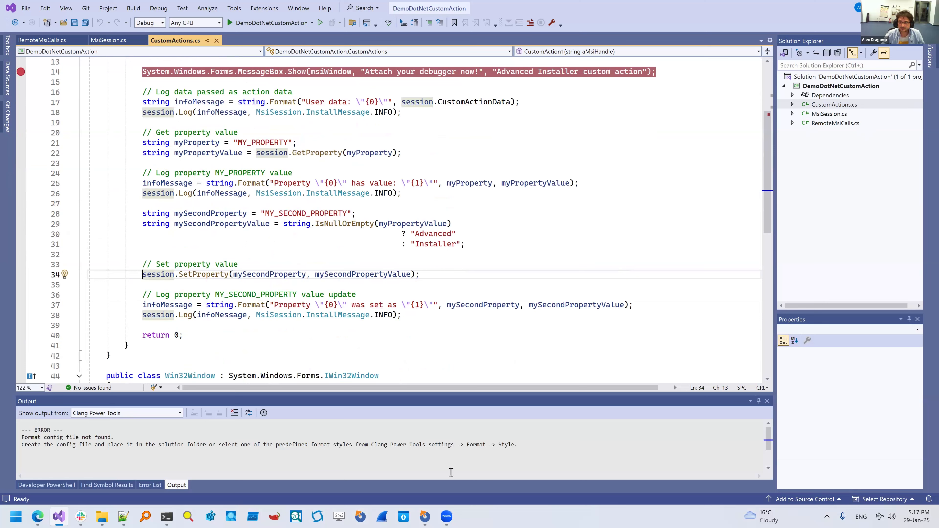
click(850, 86)
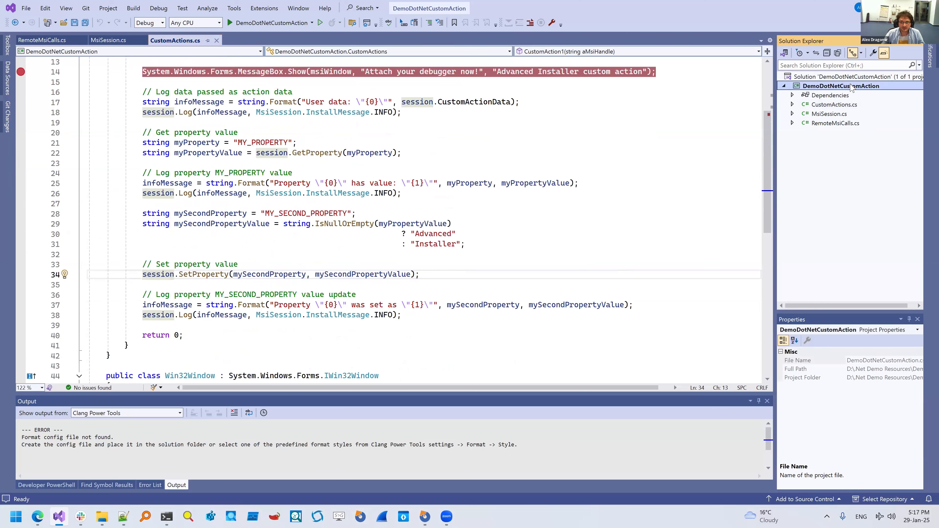
right_click(851, 85)
click(542, 142)
click(839, 88)
double_click(840, 87)
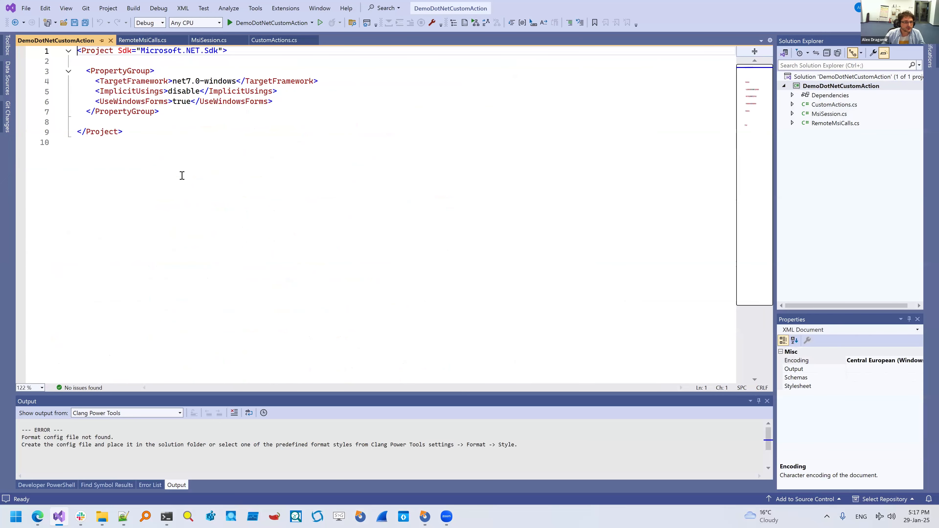
Step: Set the project's TargetFramework to net9.0-windows
click(188, 81)
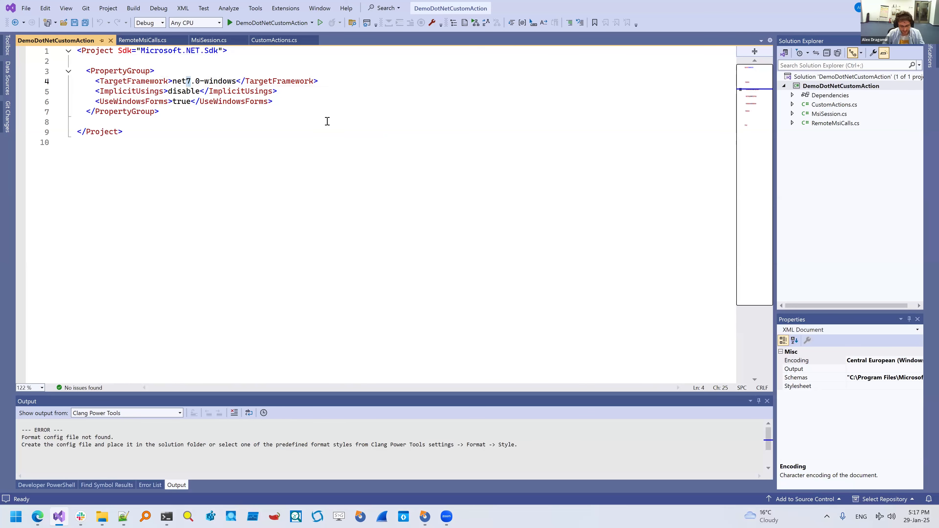
key(Delete)
text(9)
click(349, 116)
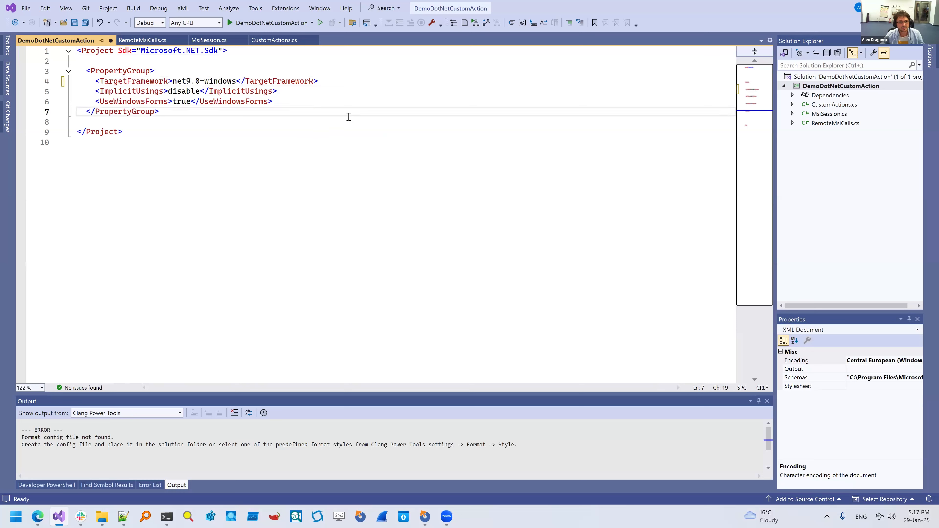
click(348, 122)
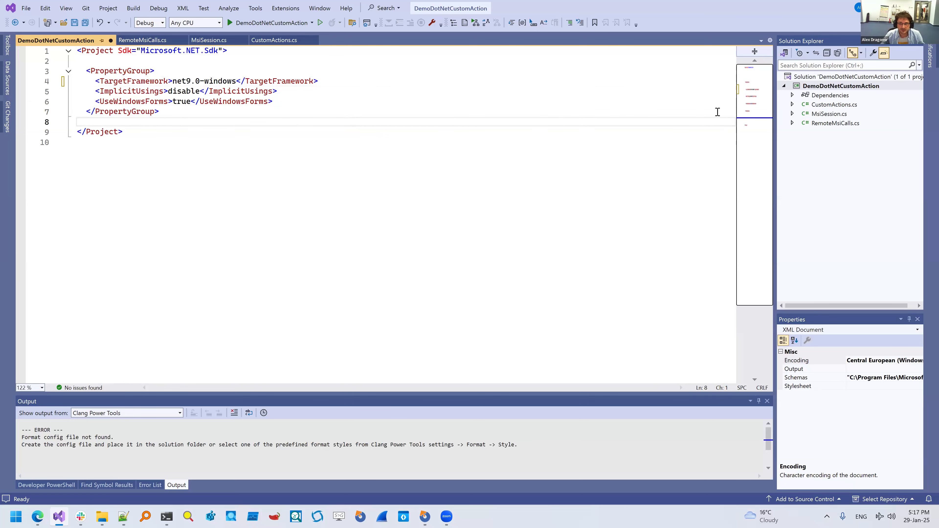
Step: Build the DemoDotNetCustomAction project and unload it from the solution
right_click(816, 87)
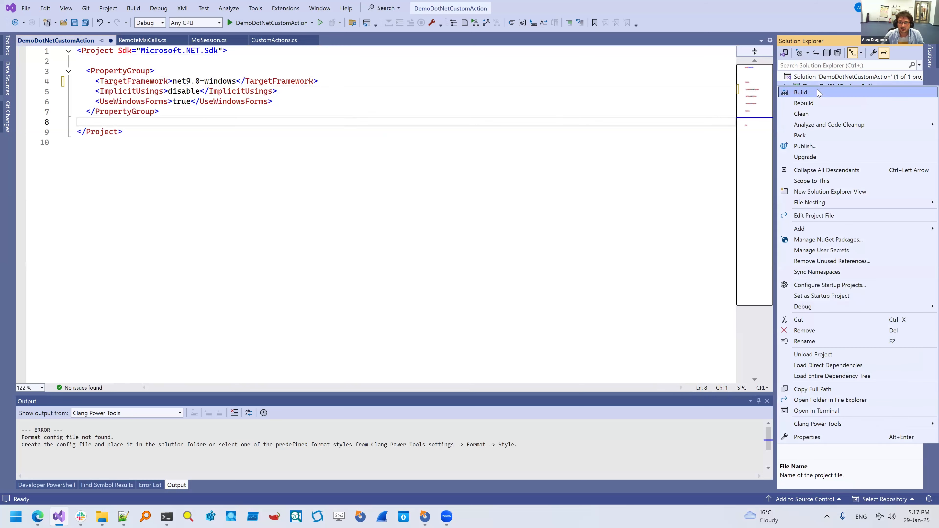
click(819, 93)
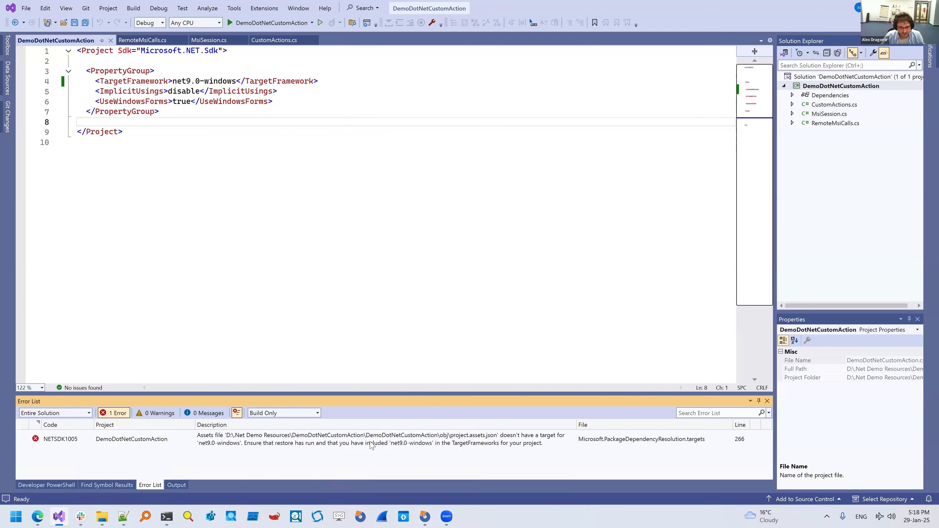
right_click(820, 88)
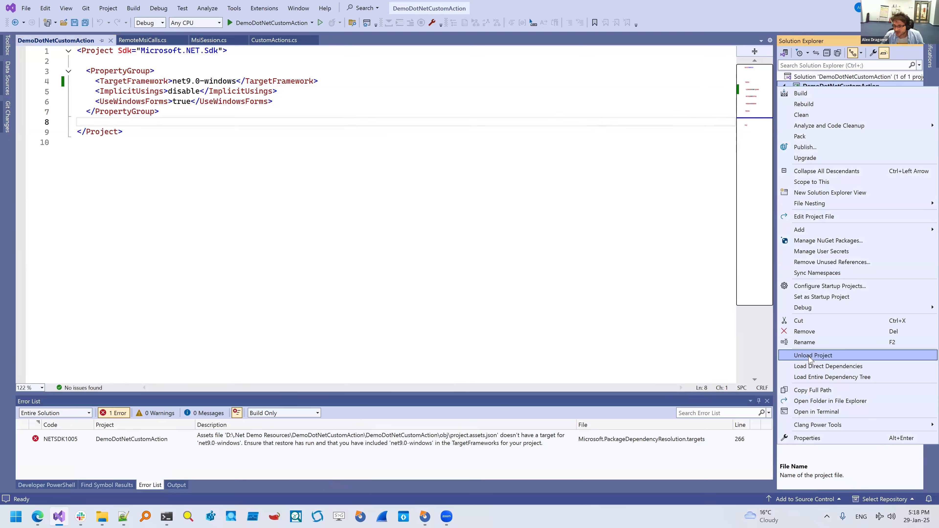
click(810, 356)
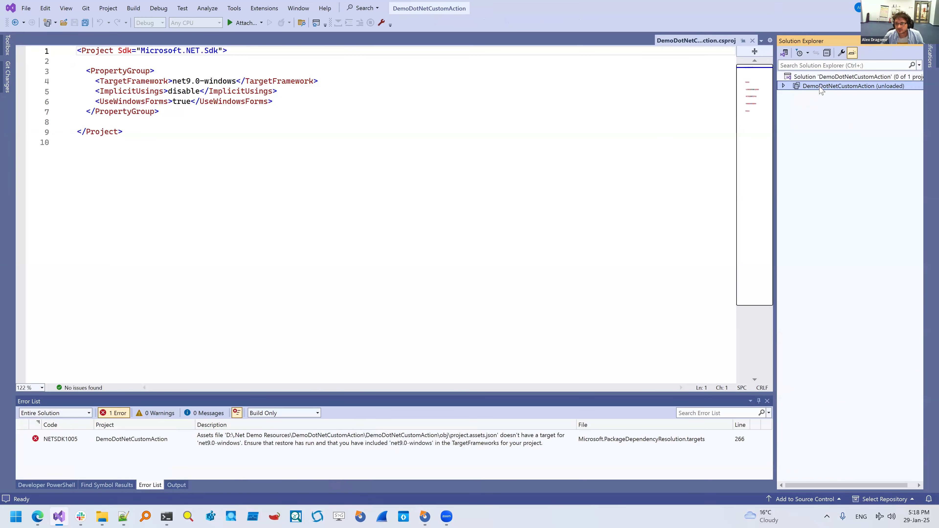
Step: Reload the unloaded DemoDotNetCustomAction project and rebuild it
right_click(824, 87)
click(822, 93)
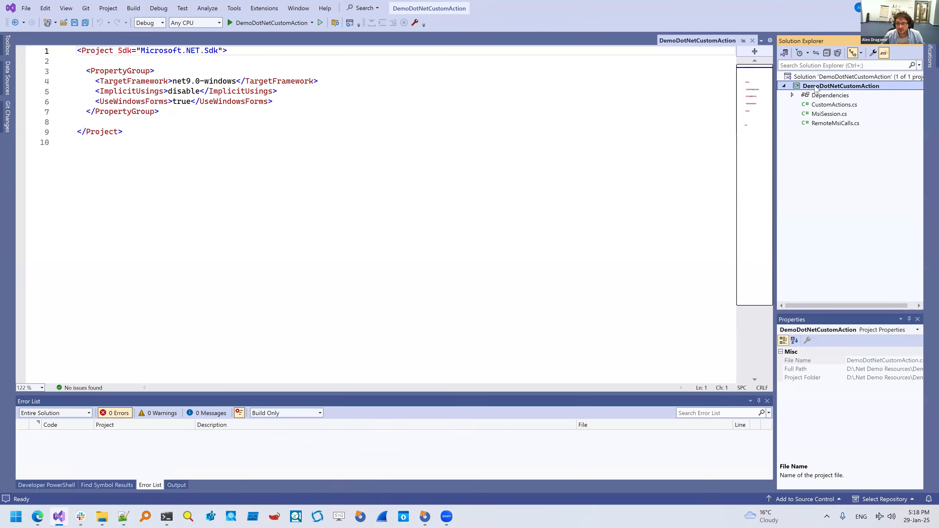
right_click(816, 89)
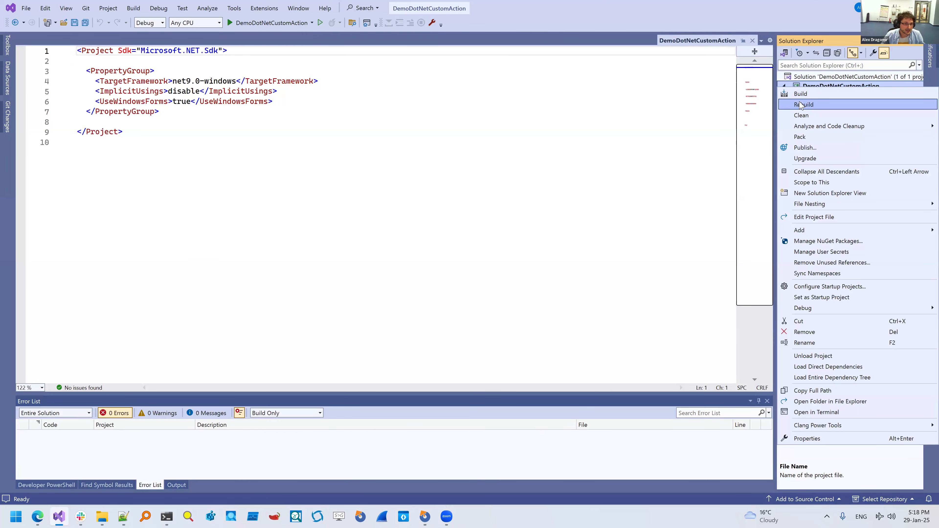
click(800, 105)
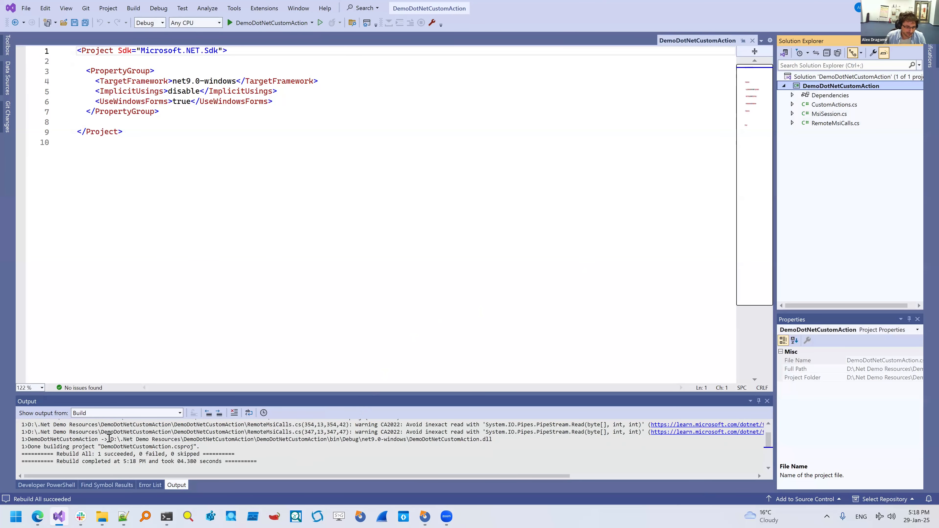
Step: Copy the full path of the built net9.0-windows DemoDotNetCustomAction.dll from the build output
drag(111, 439, 535, 438)
key(ctrl+c)
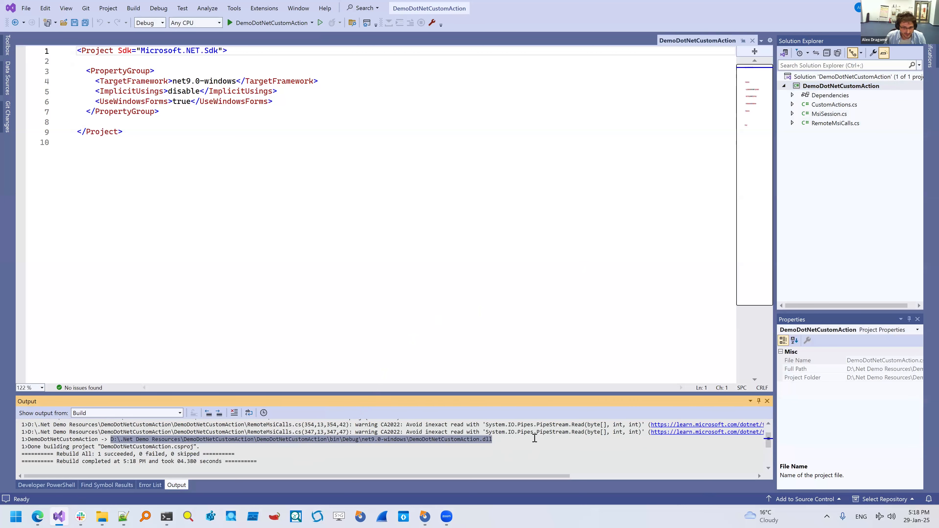
click(534, 438)
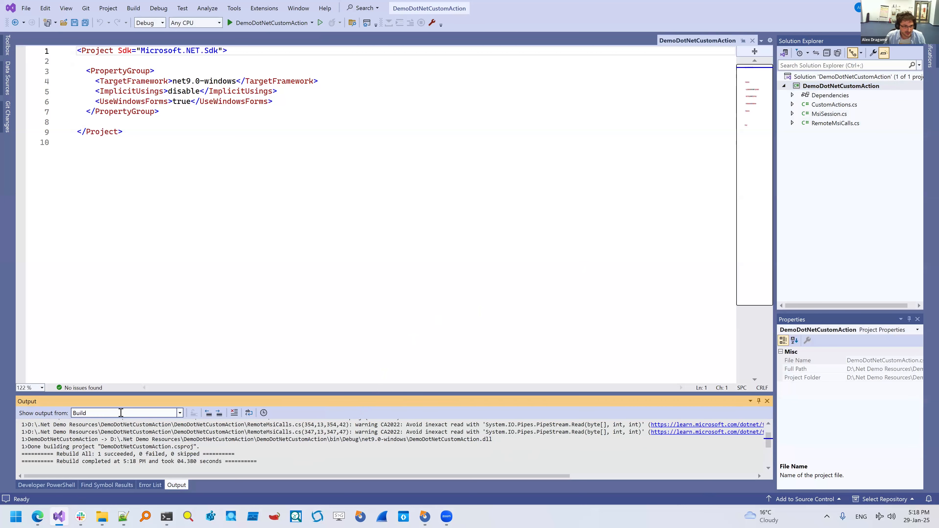
click(260, 225)
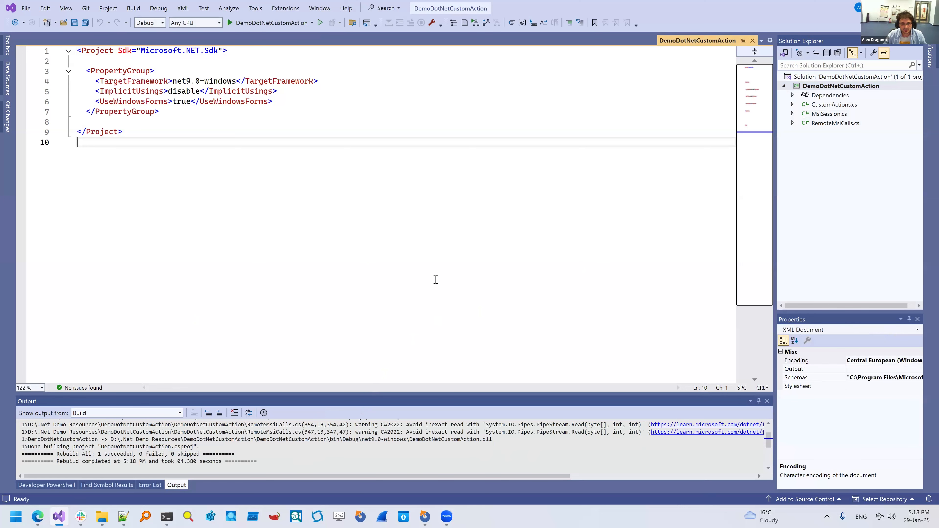
Step: Switch to Advanced Installer and create a new Architect installer project
click(357, 515)
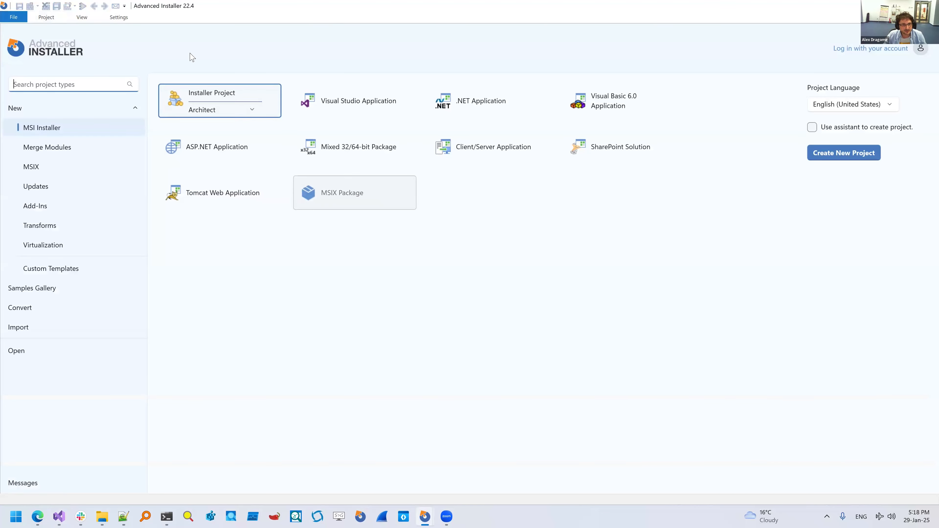
double_click(247, 87)
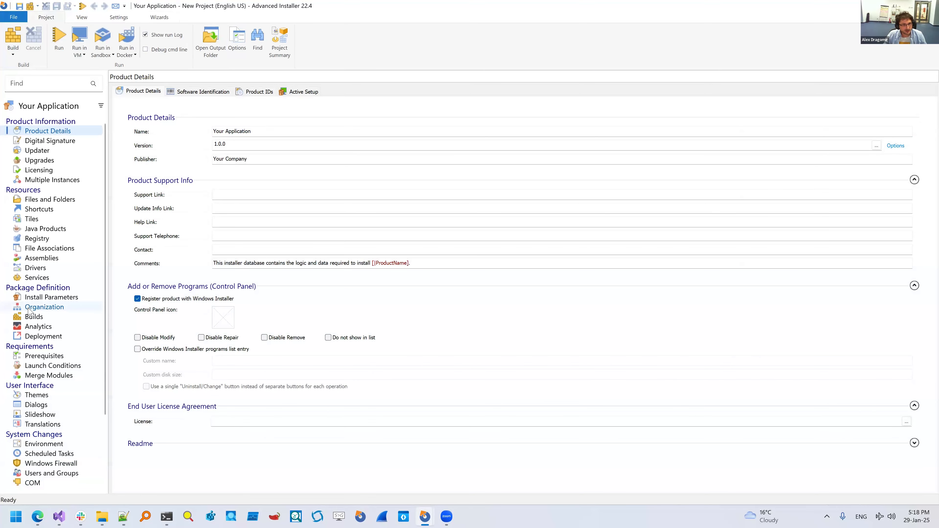
Step: Add the built DemoDotNetCustomAction.dll to the installer's files as a temporary file, using the copied path
click(63, 204)
right_click(252, 148)
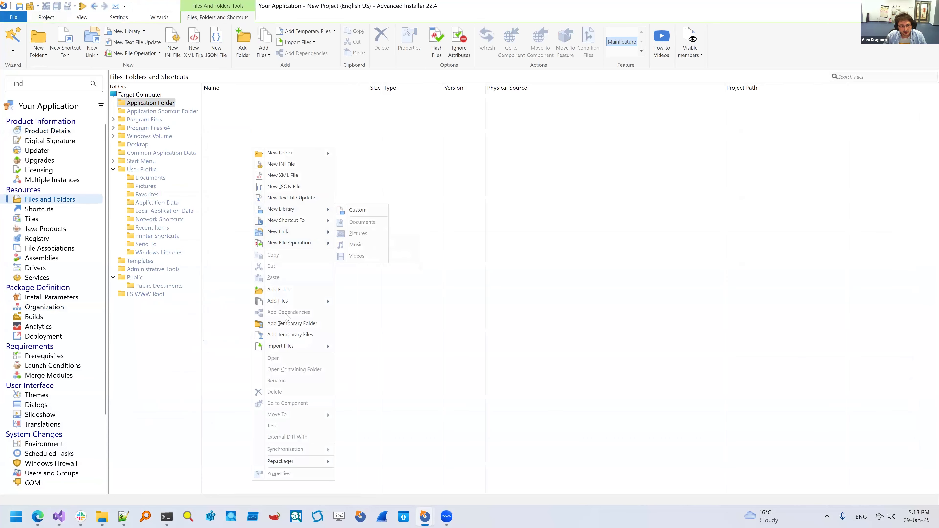
click(289, 335)
key(ctrl+v)
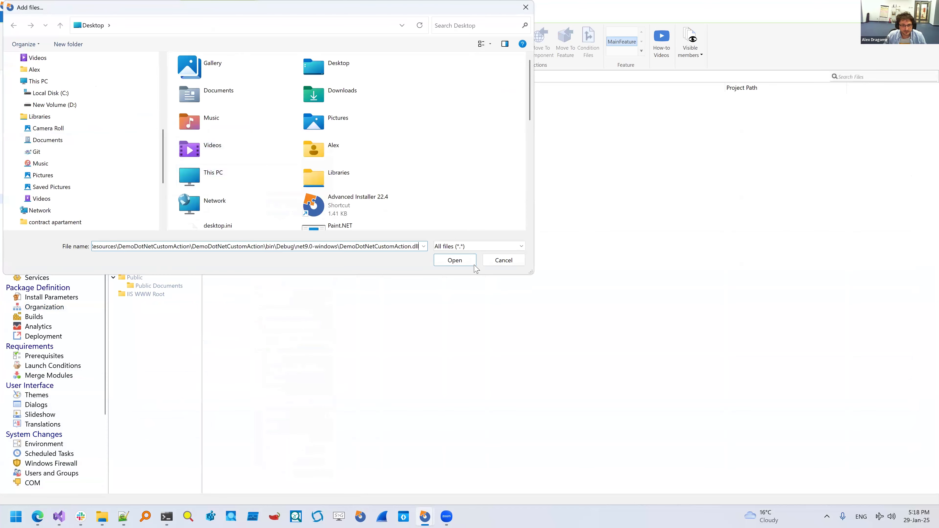
click(470, 264)
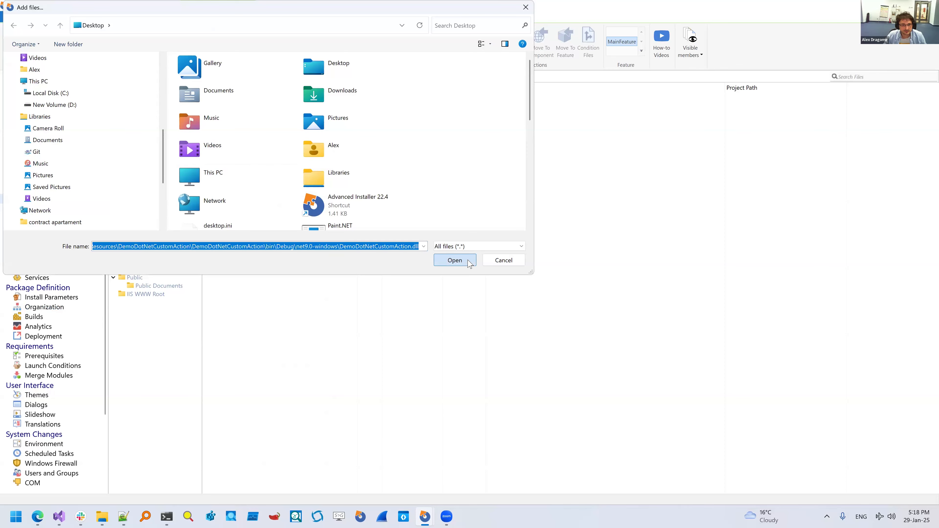
Step: Add a "Call method from .Net assembly" custom action to the installation sequence
scroll(56, 462, down, 3)
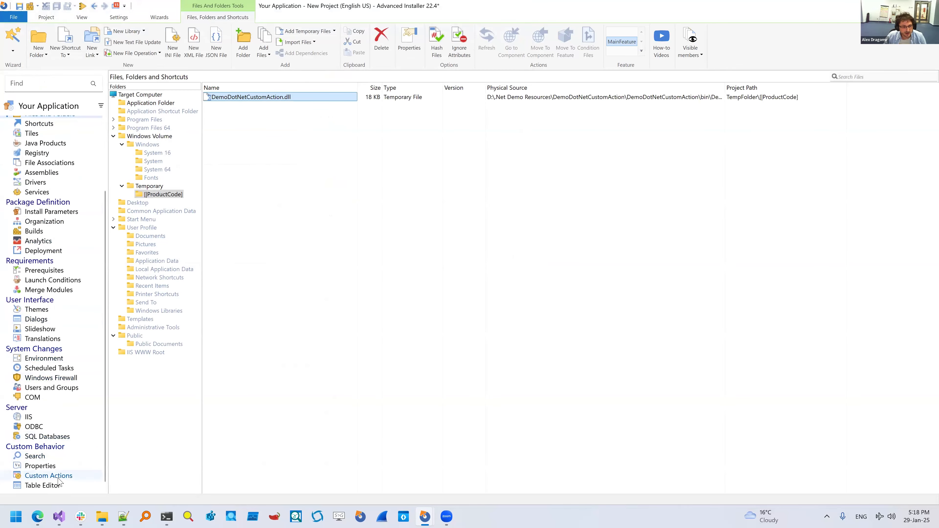
click(58, 478)
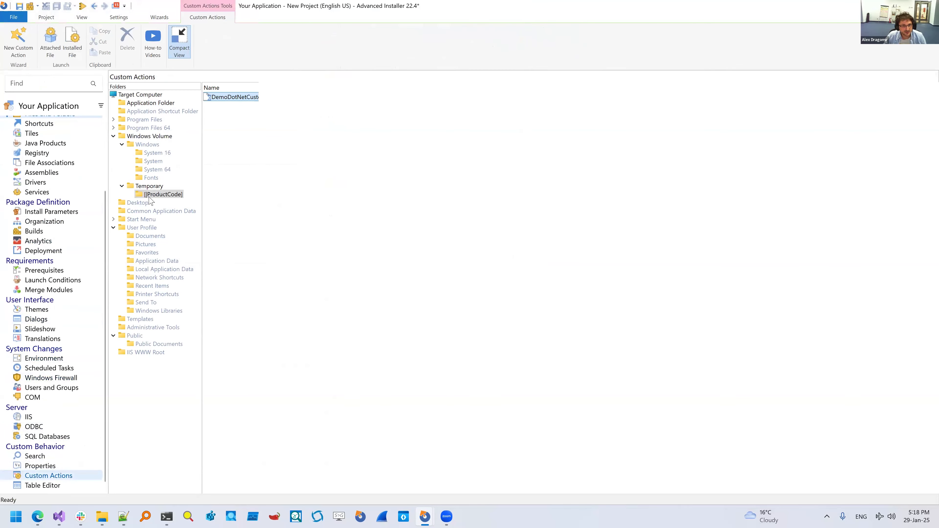
click(147, 171)
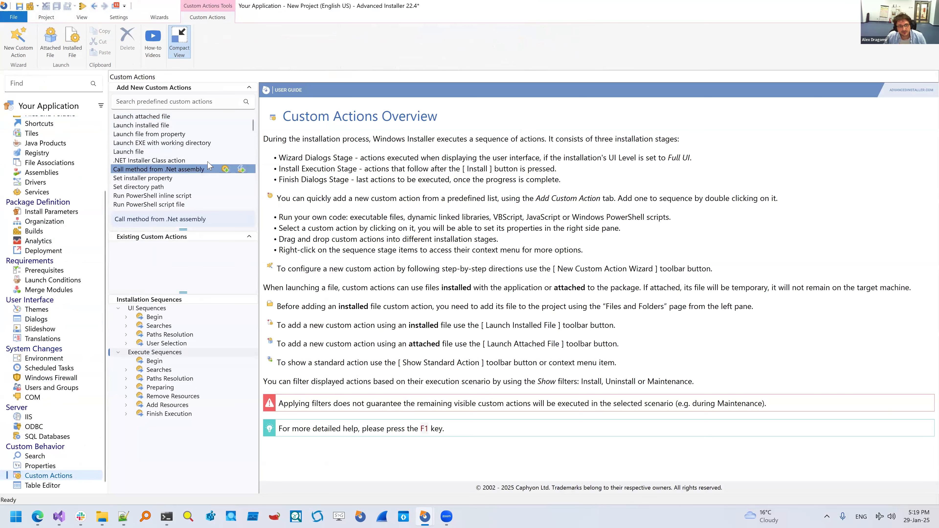
click(226, 169)
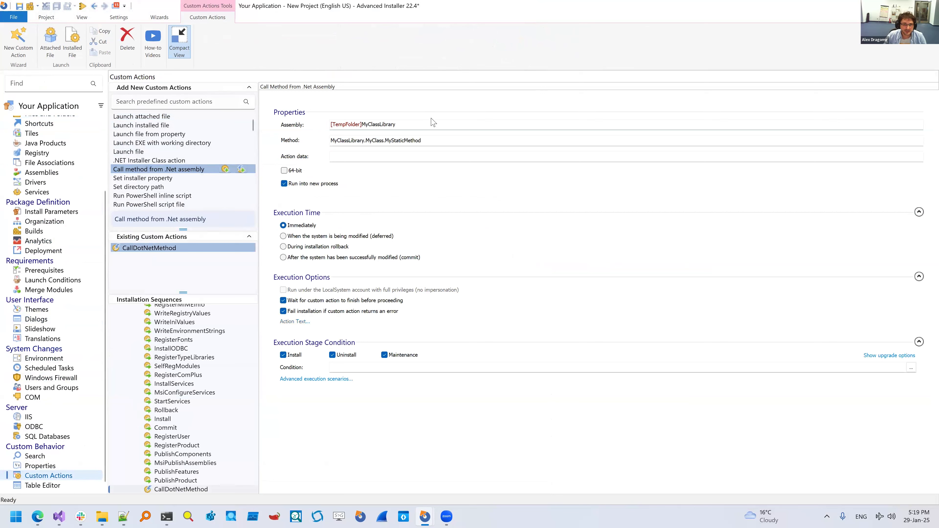
click(546, 124)
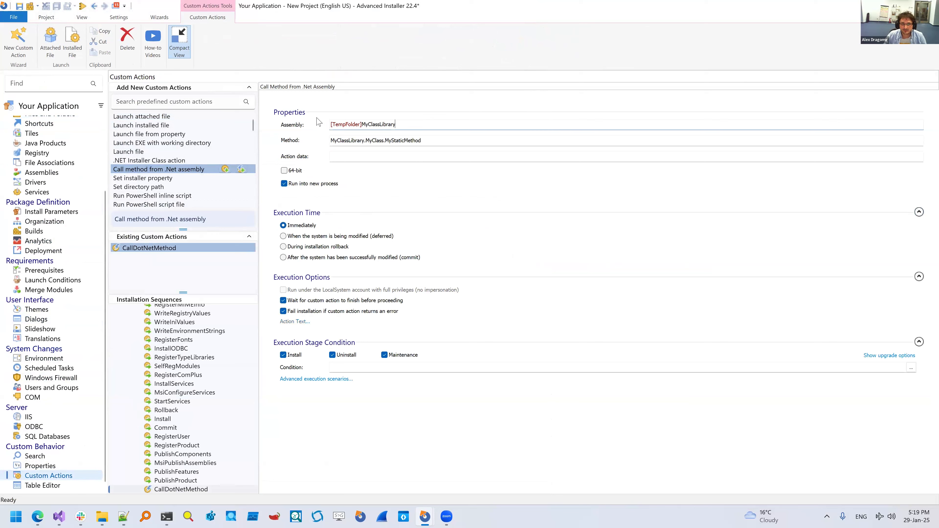
triple_click(416, 126)
drag(439, 127, 292, 123)
click(820, 119)
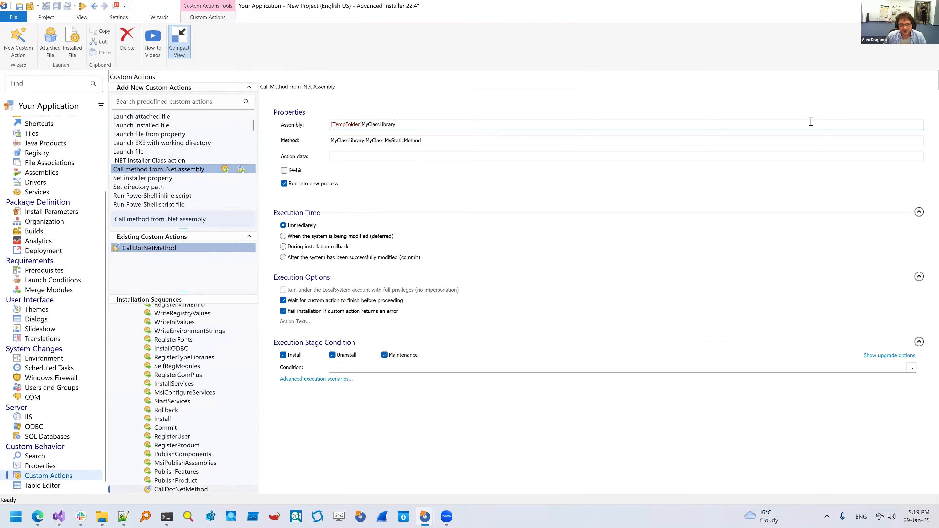
drag(400, 124, 321, 123)
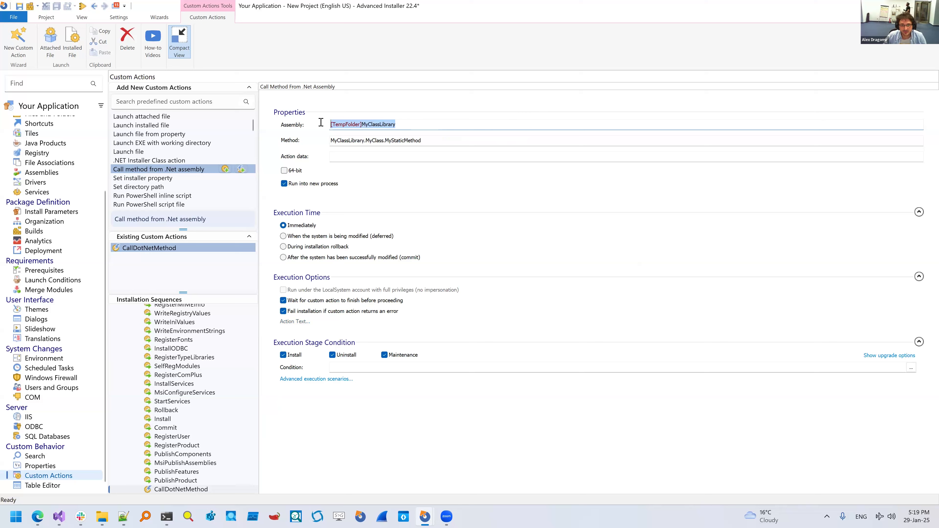
click(429, 126)
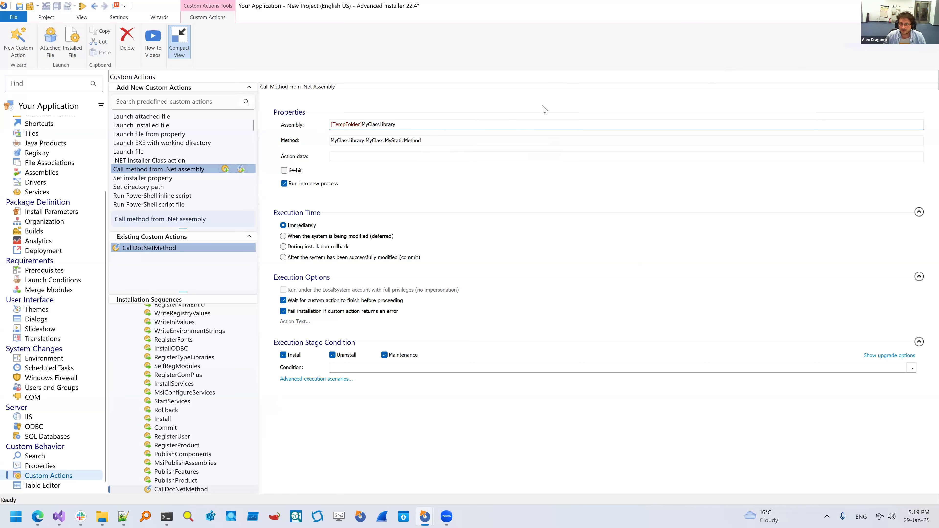
Step: Consult the online user guide on the Assembly property of Call Method from .NET Assembly
click(911, 50)
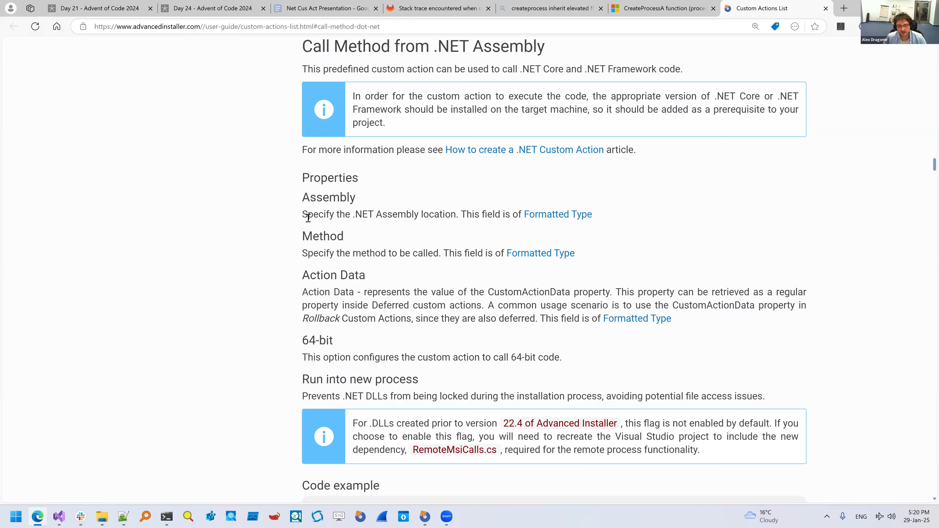
triple_click(474, 213)
drag(473, 212, 466, 215)
key(alt+Tab)
click(406, 124)
triple_click(380, 124)
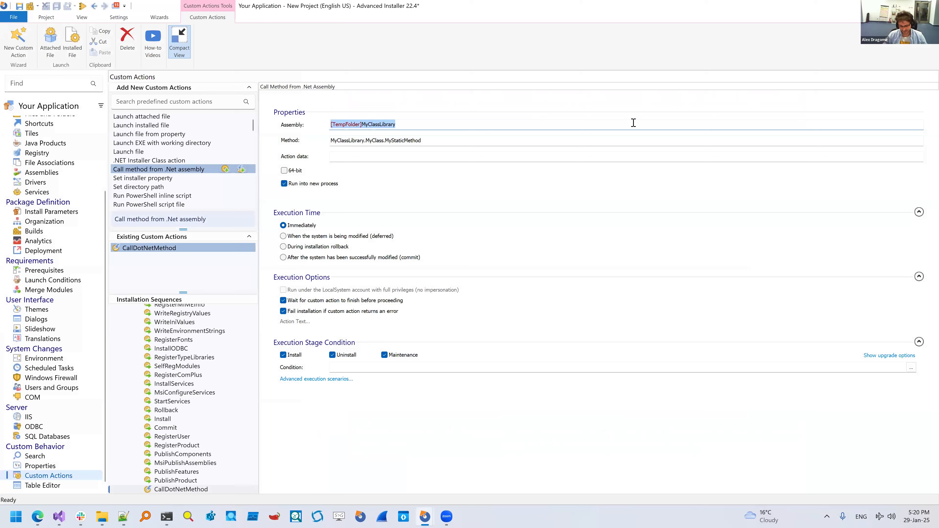
text([)
key(Return)
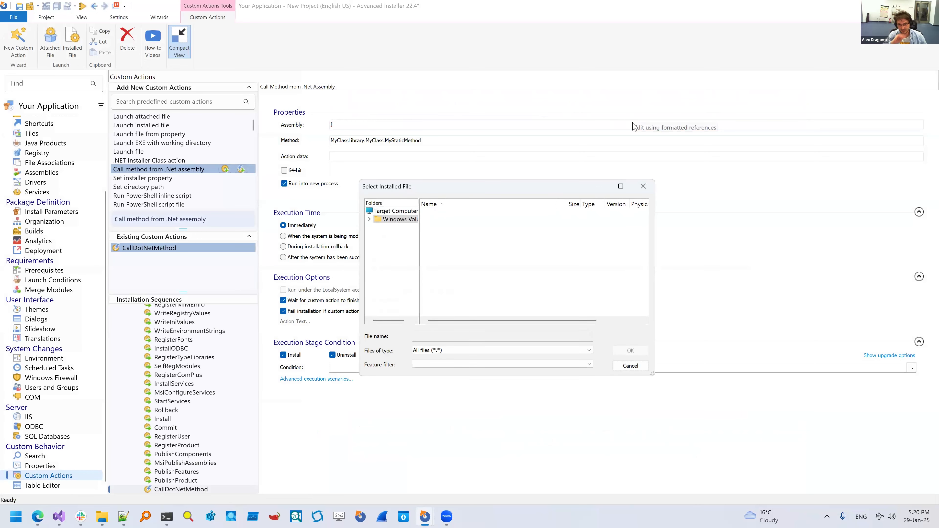
click(369, 219)
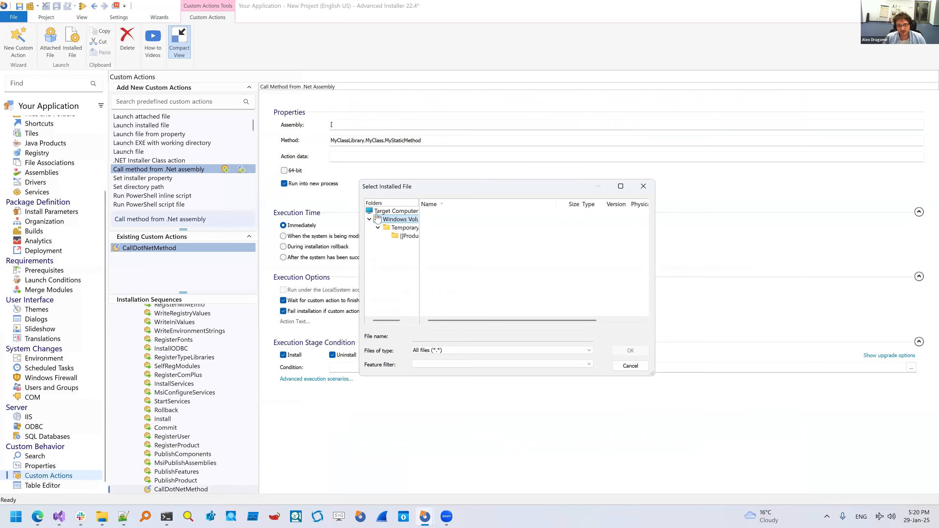
key(Escape)
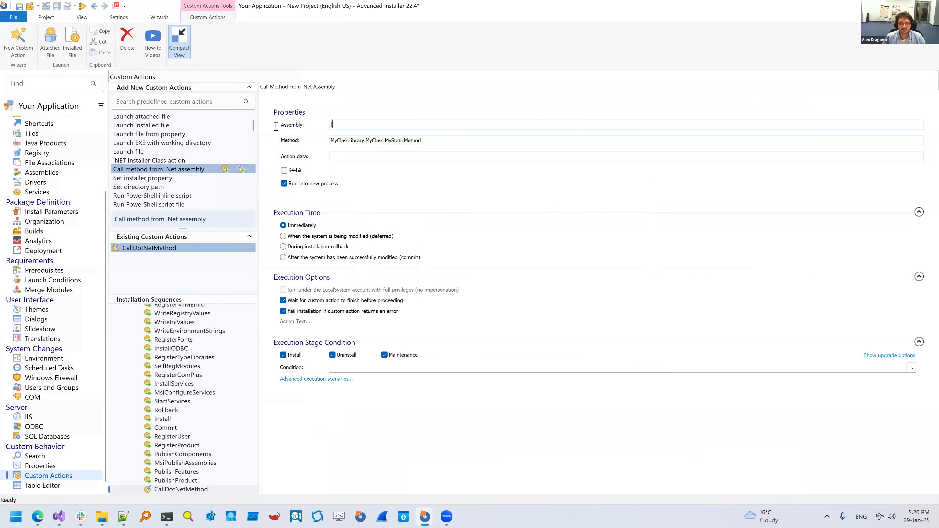
Step: Check in the browser's user guide which field type the custom action's Assembly property uses
key(alt+Tab)
click(508, 226)
drag(516, 222, 466, 215)
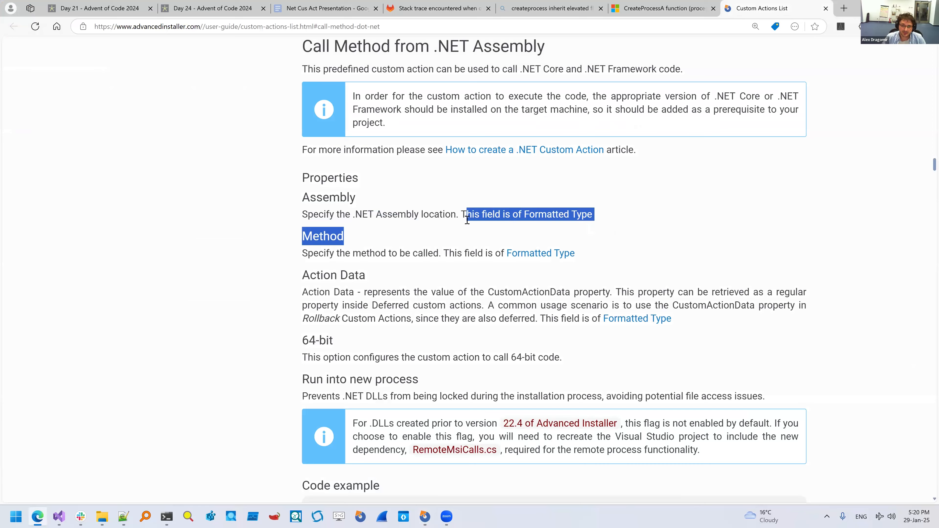
key(alt+Tab)
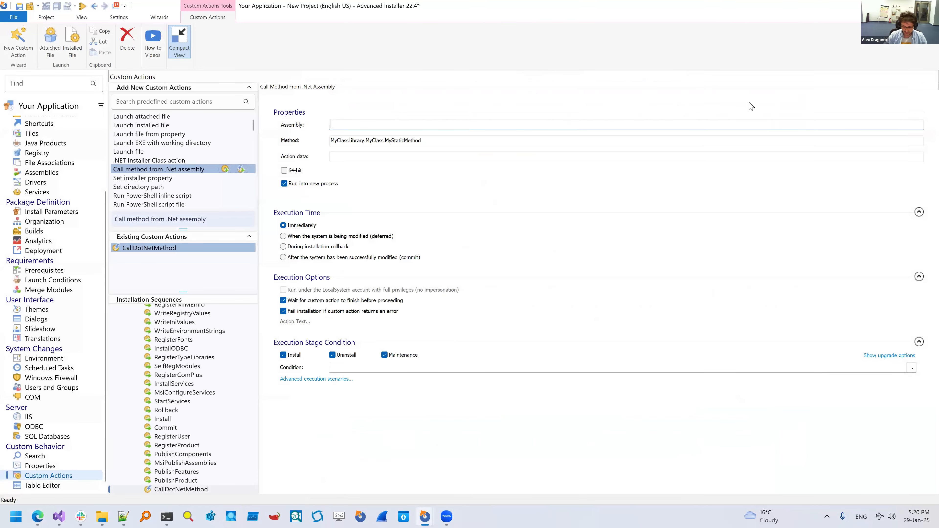
Step: Set the custom action's Assembly to a file reference to DemoDotNetCustomAction.dll in the Temporary\[|ProductCode] folder
text([)
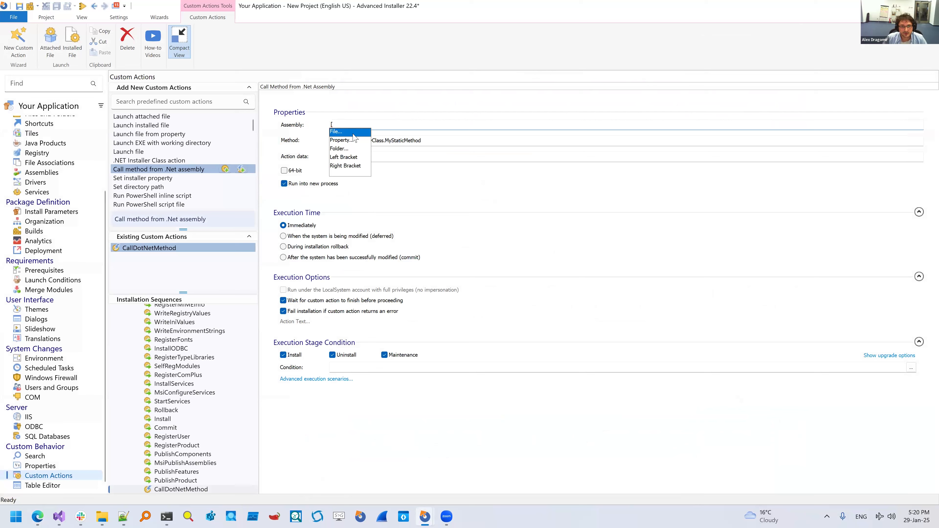
click(338, 132)
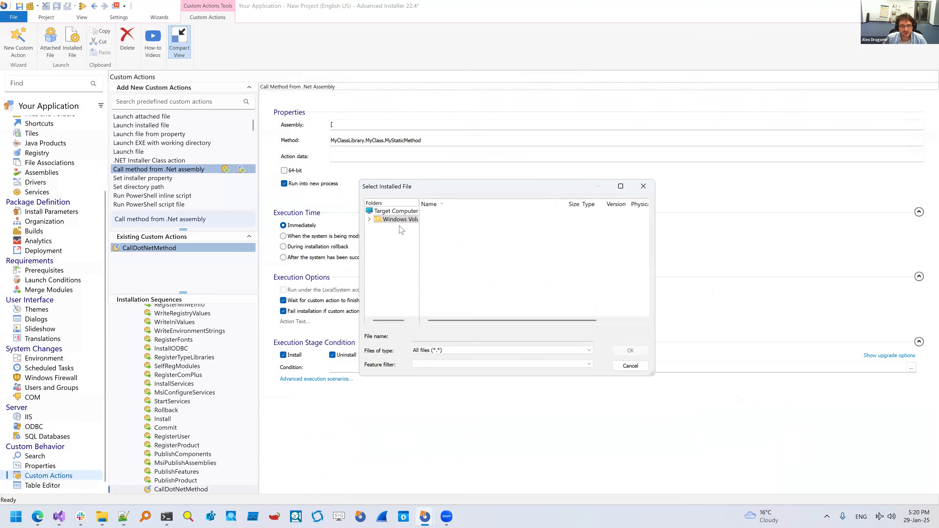
click(371, 219)
click(375, 227)
click(408, 236)
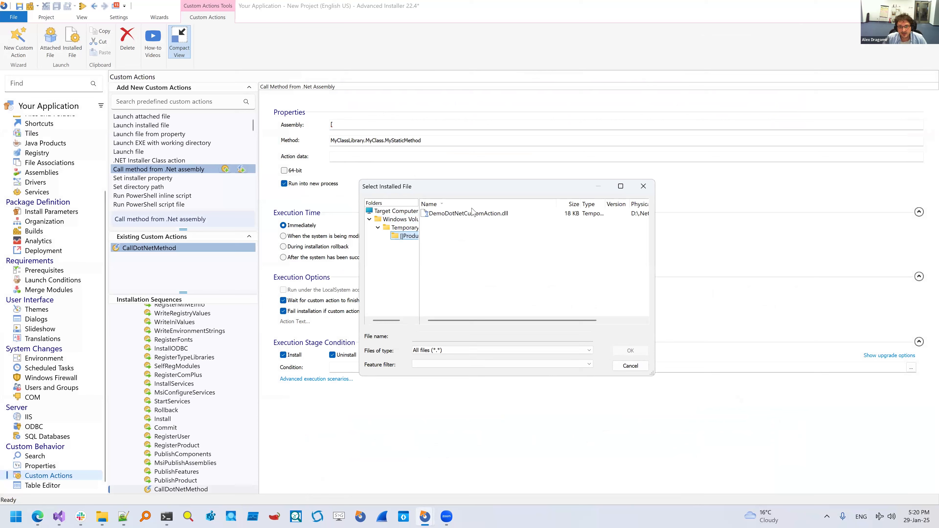
click(475, 216)
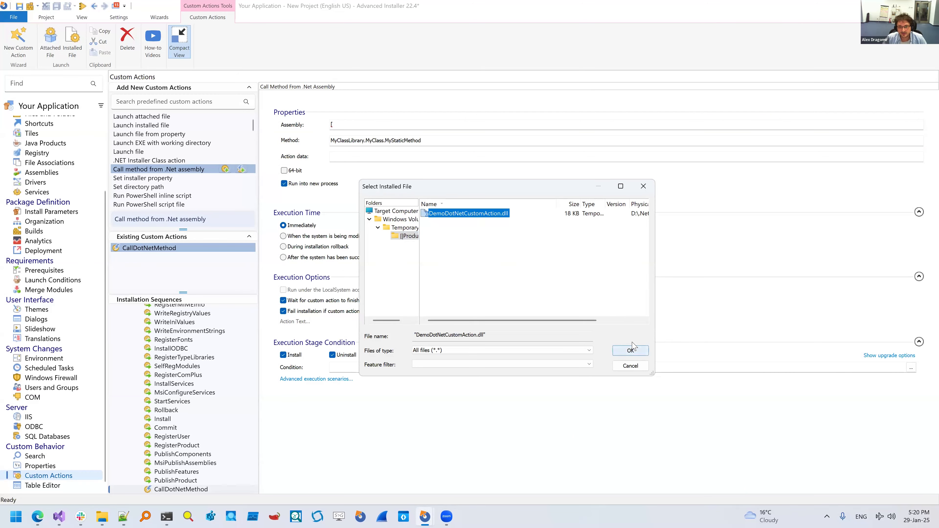
click(630, 351)
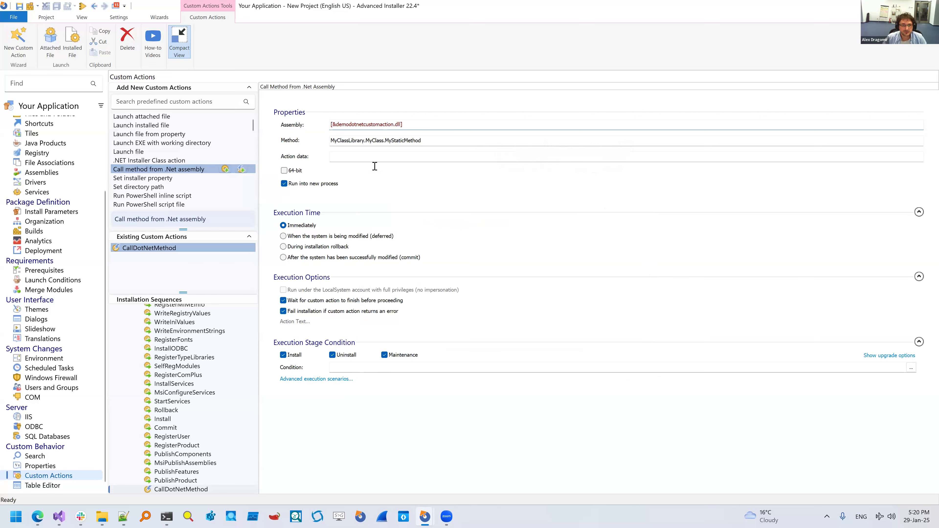
Step: Replace the custom action's Method value with the namespace DemoDotNetCustomAction copied from CustomActions.cs in Visual Studio, followed by a period
drag(459, 140, 295, 142)
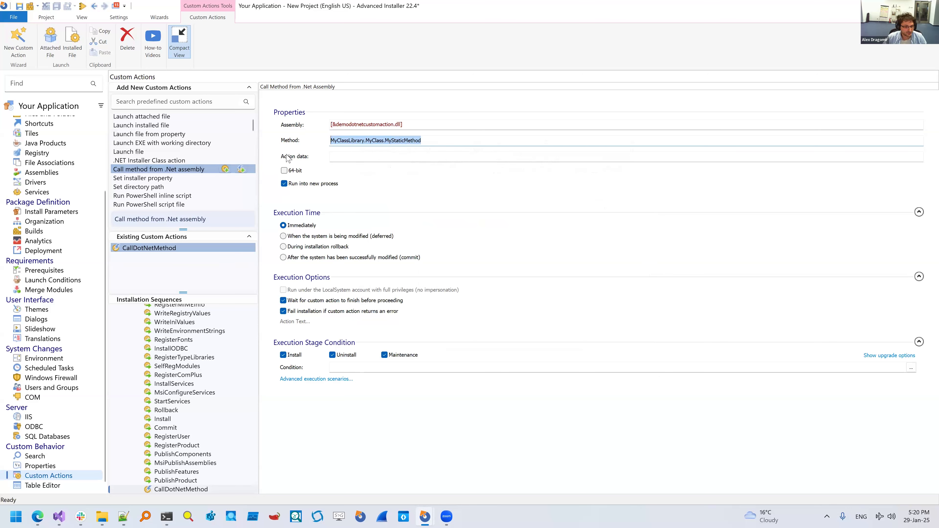
click(60, 517)
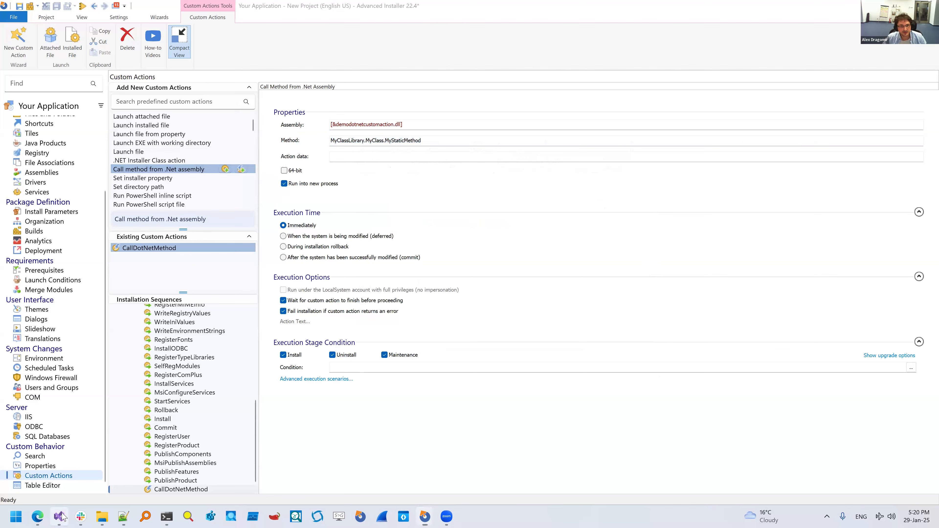
double_click(843, 106)
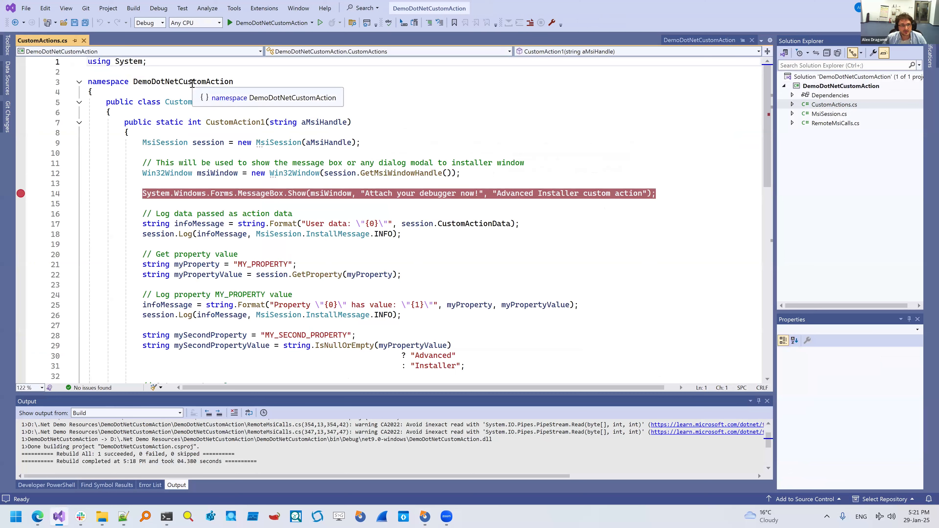
click(190, 81)
double_click(218, 82)
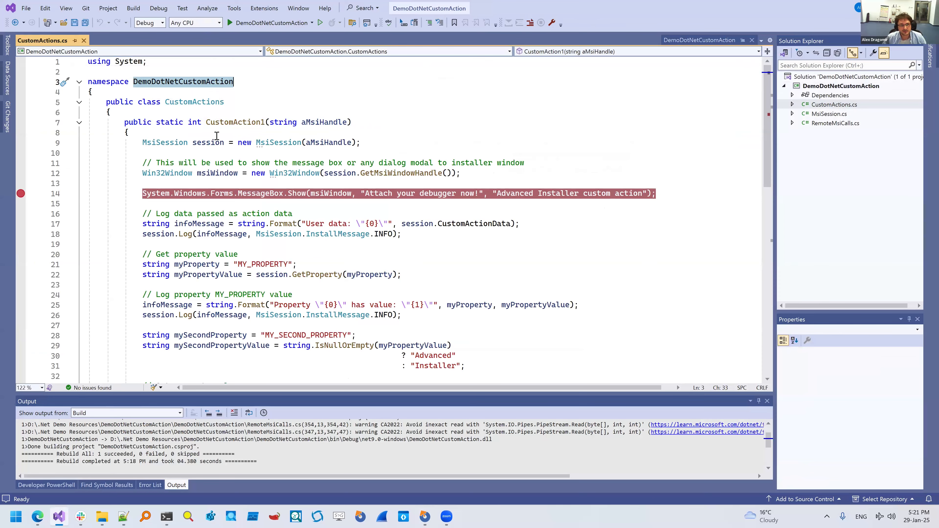
key(alt+Tab)
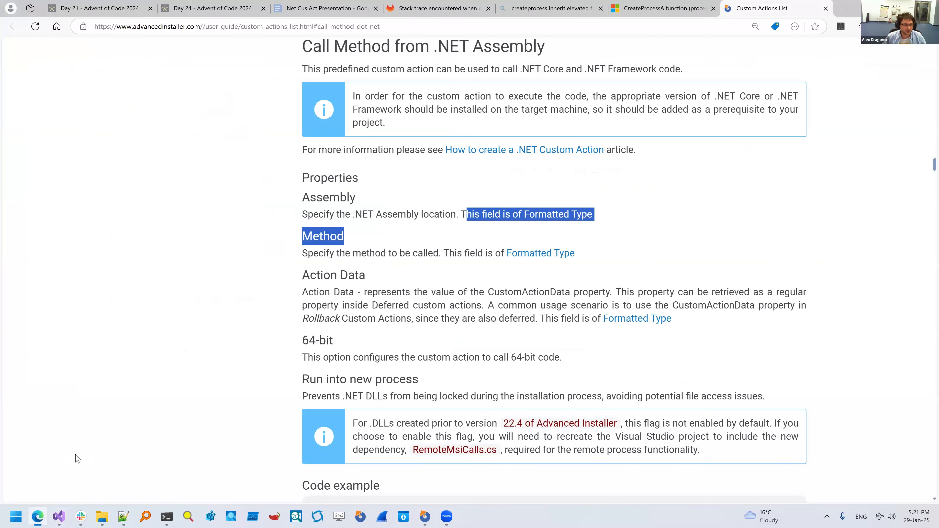
key(alt+Tab)
click(605, 138)
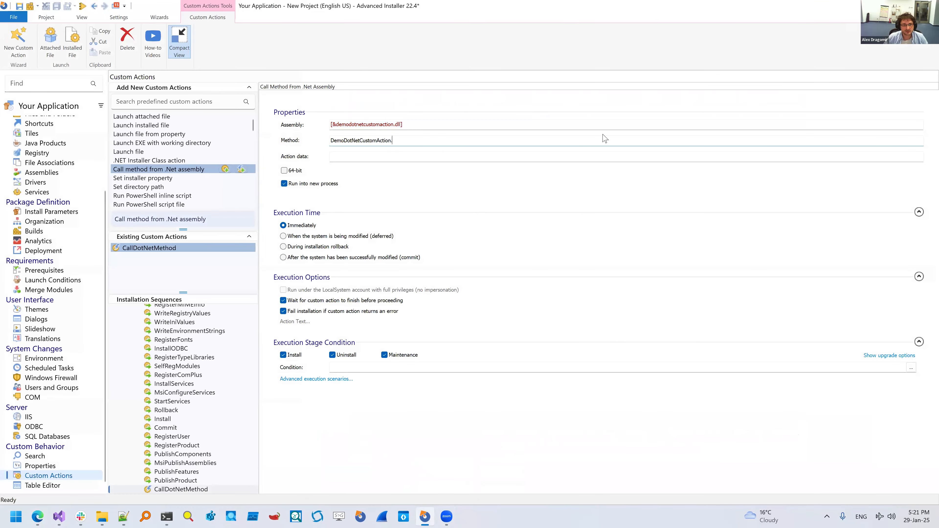
Step: Append the class name CustomActions, copied from the Visual Studio code, to the custom action's Method value in Advanced Installer
key(alt+Tab)
key(alt+Tab)
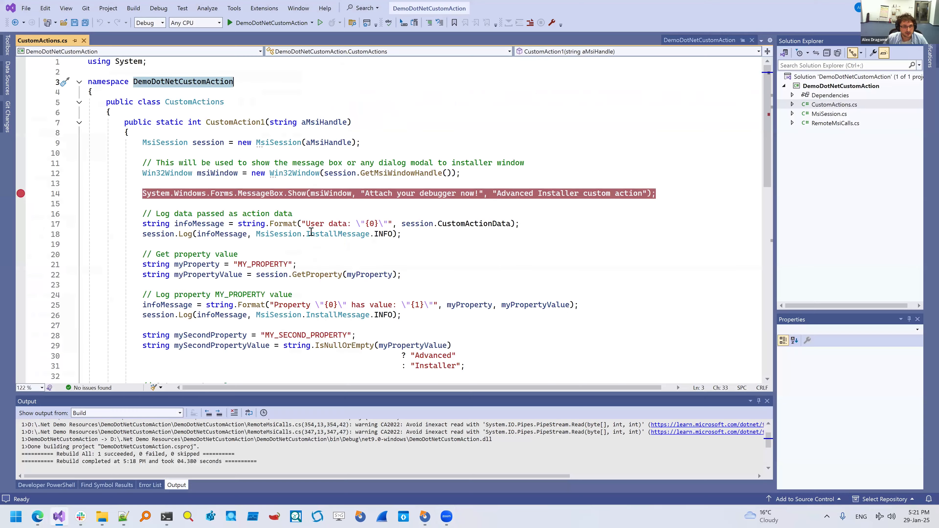
double_click(185, 102)
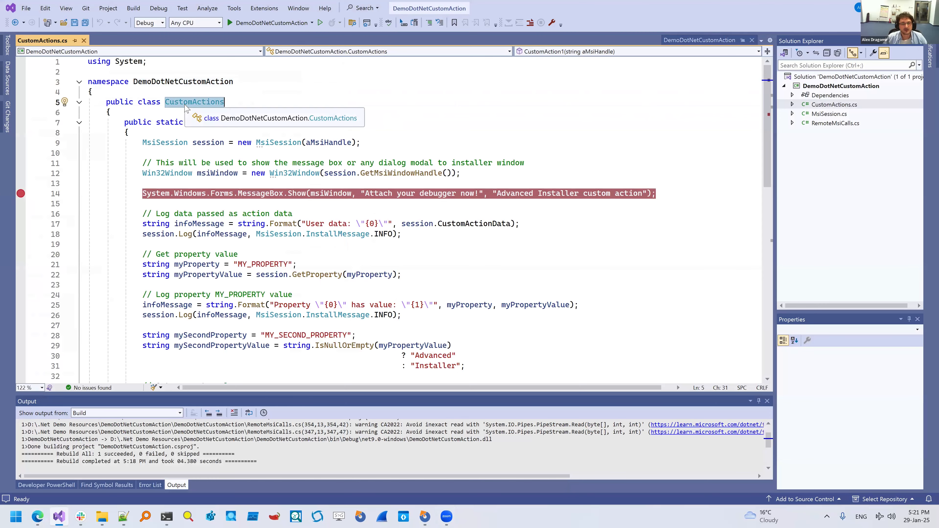
key(alt+Tab)
click(432, 140)
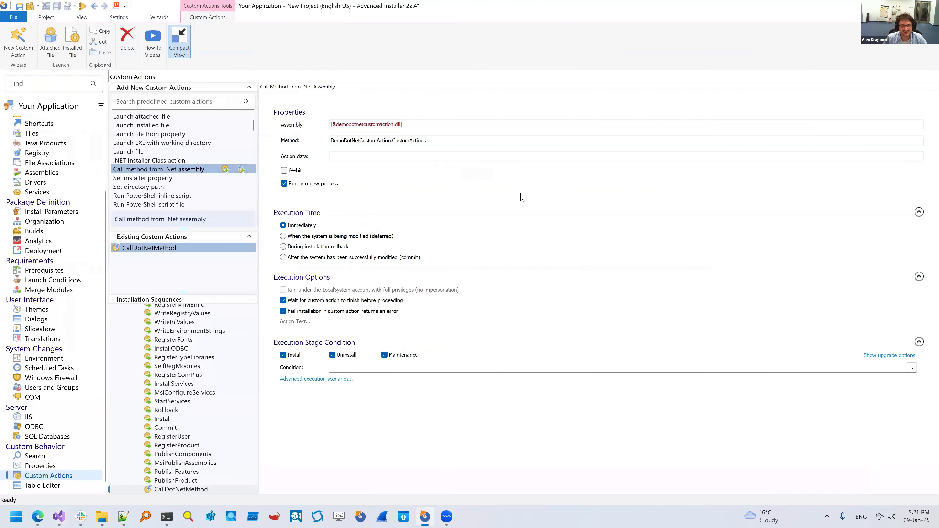
Step: In Visual Studio, rename the method CustomAction1 in CustomActions.cs to PackageDotNetMethond
key(alt+Tab)
double_click(235, 122)
double_click(245, 126)
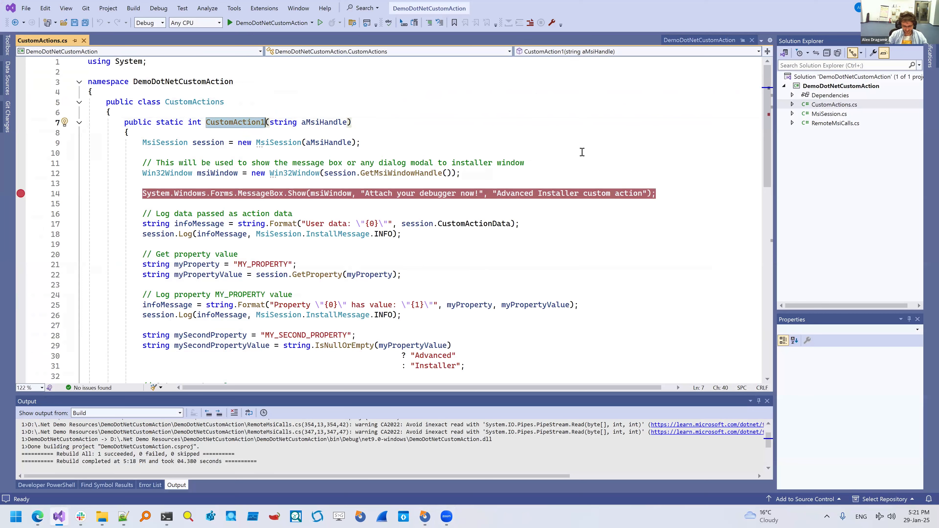
text(Package)
text(DotNe)
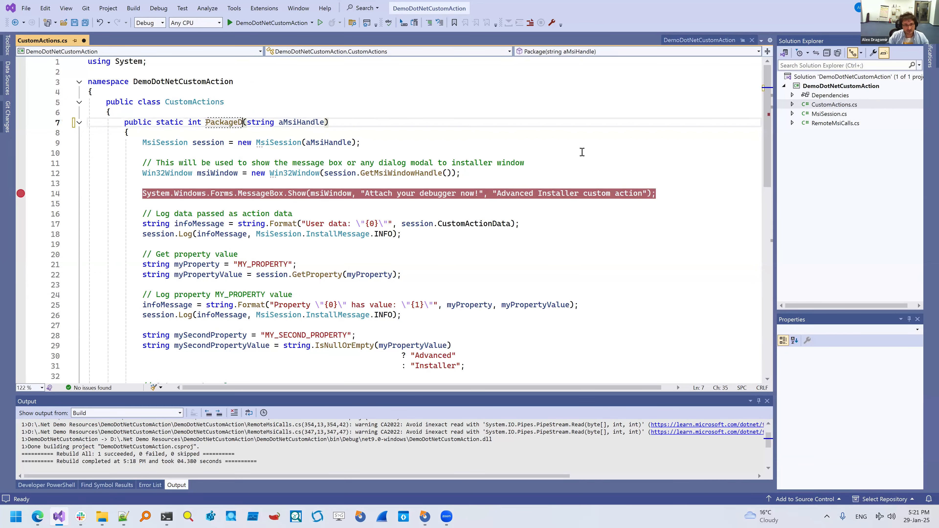
text(tMethond)
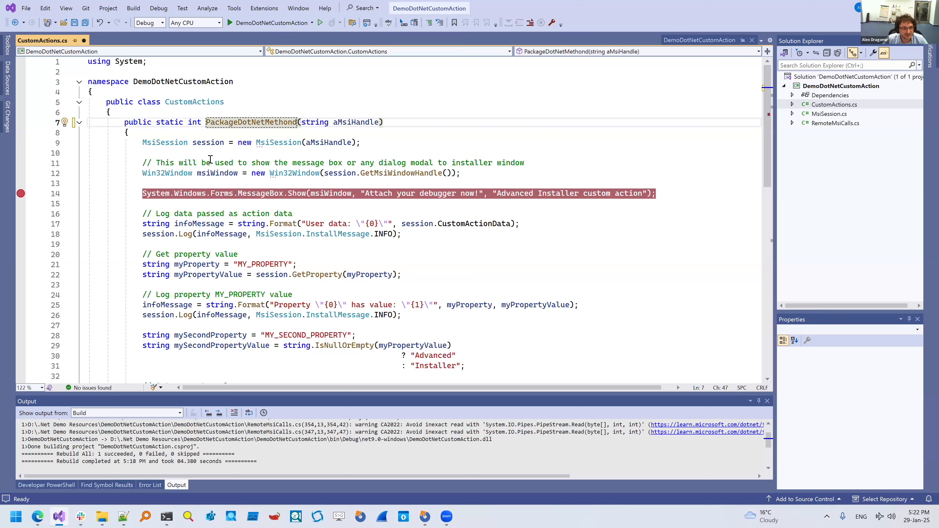
Step: Save CustomActions.cs and build the DemoDotNetCustomAction project
key(ctrl+s)
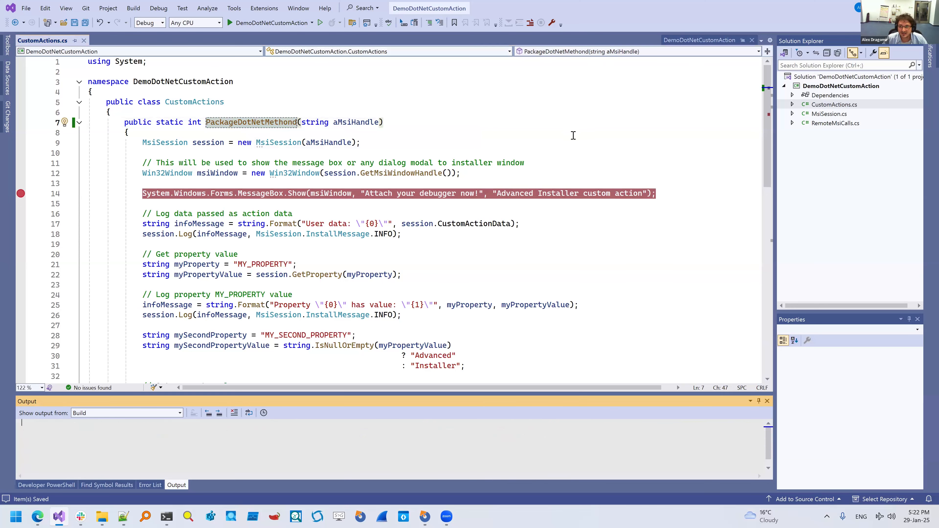
click(567, 129)
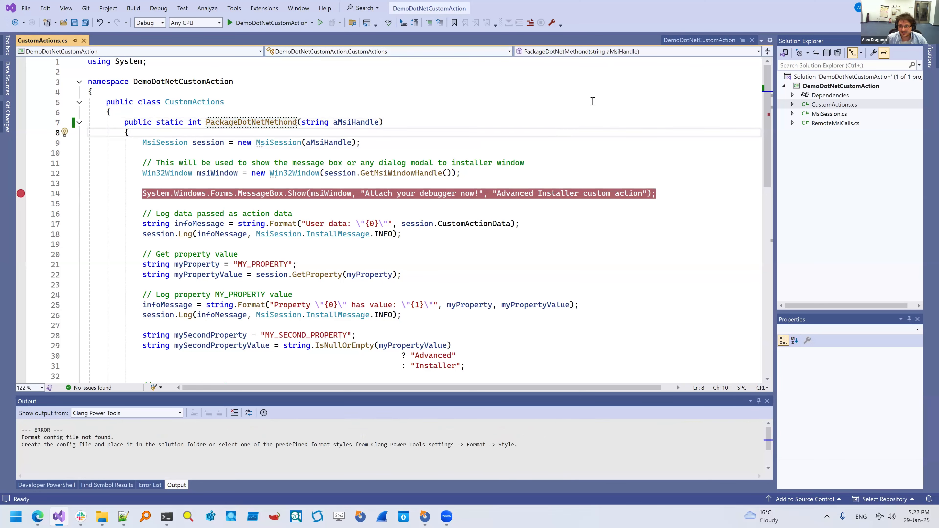
right_click(835, 88)
click(808, 99)
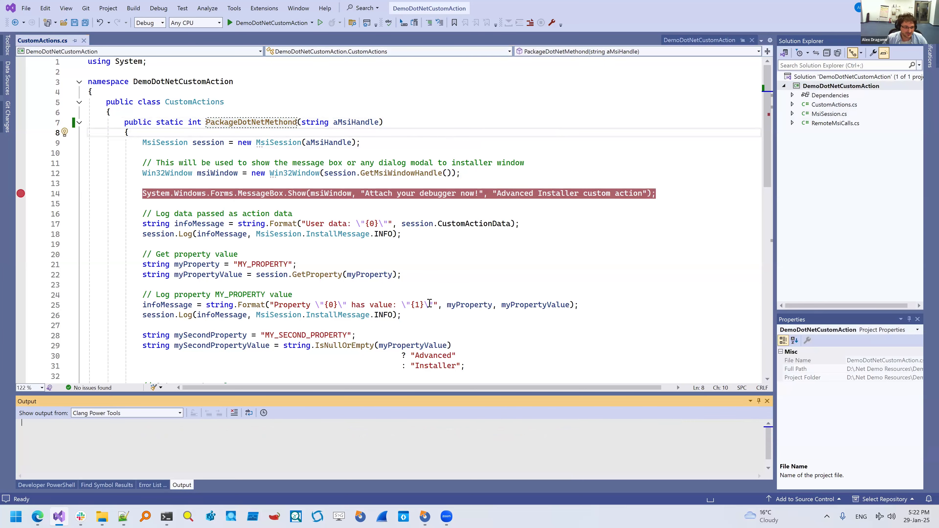
Step: In Advanced Installer, complete the custom action's Method as DemoDotNetCustomAction.CustomActions.PackageDotNetMethond
click(424, 516)
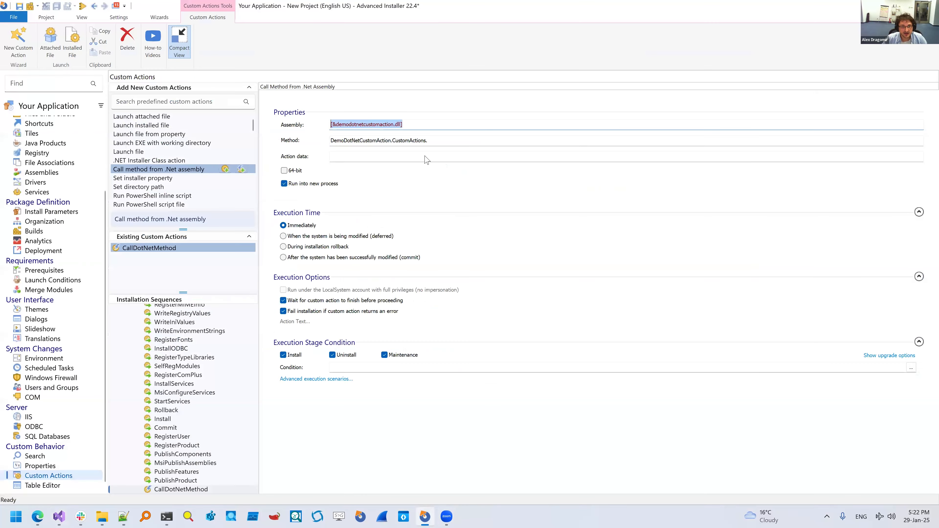
click(450, 145)
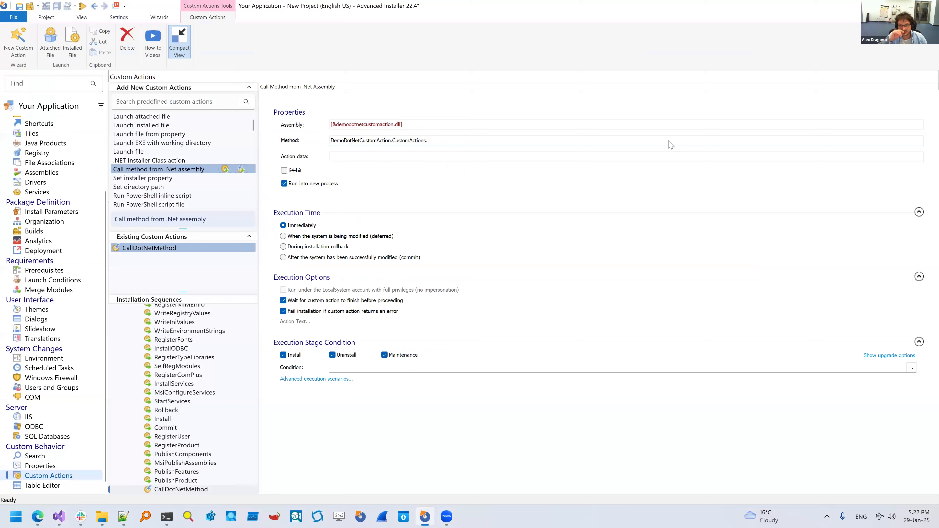
text(PackageDotNetMethond)
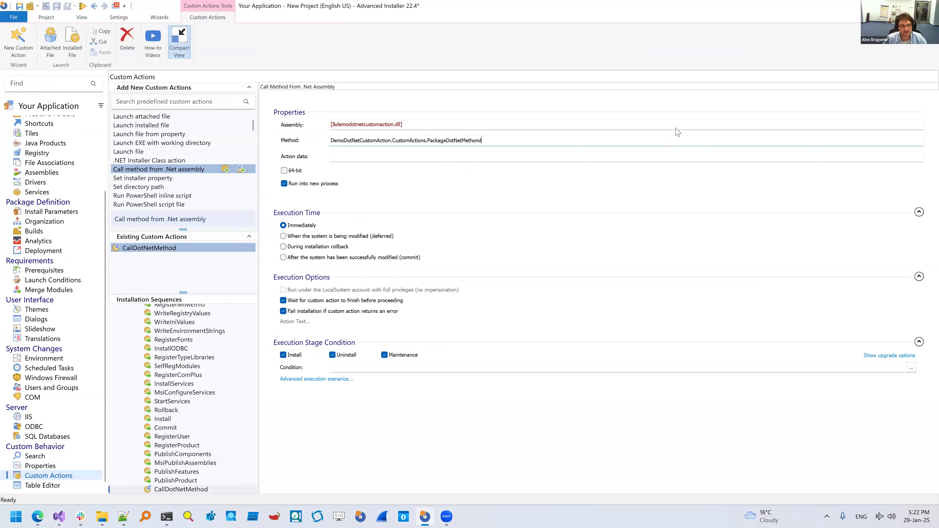
Step: Consult the browser's user guide on the custom action's Action Data and 64-bit options
click(404, 155)
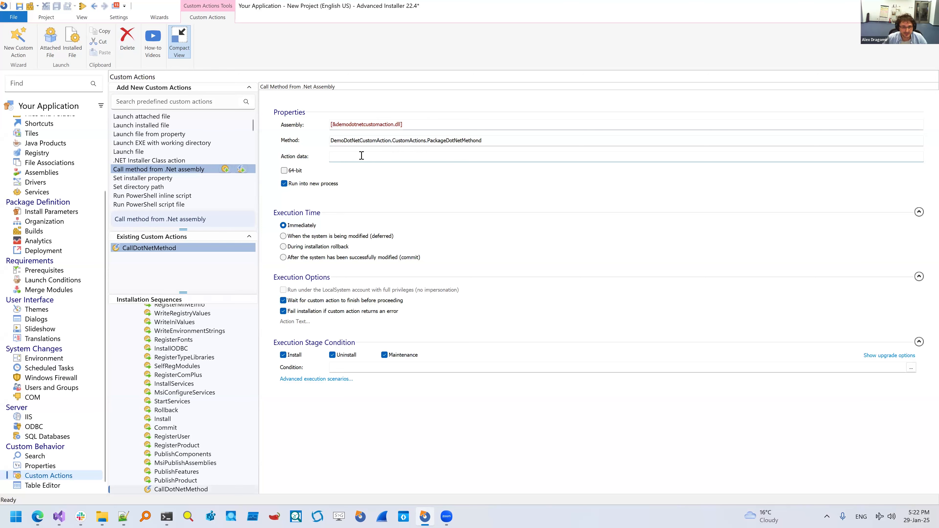
key(alt+Tab)
click(375, 304)
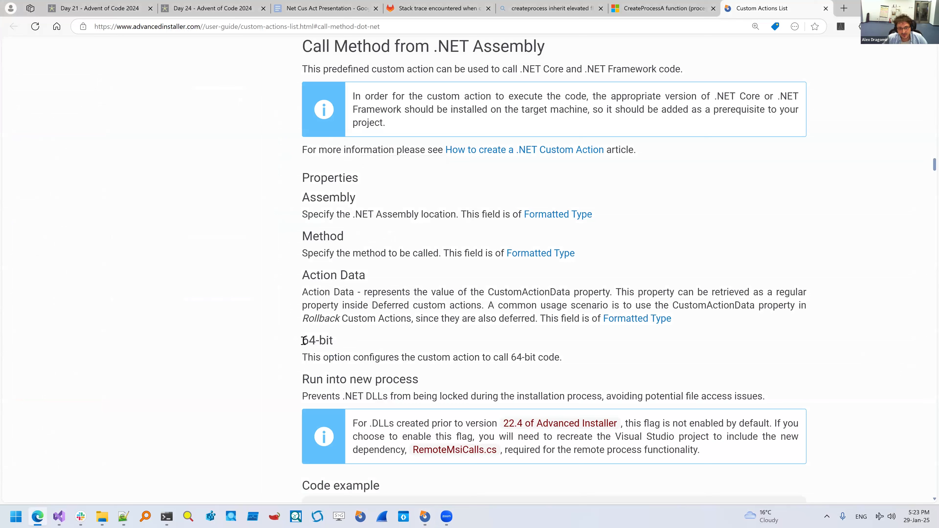
drag(304, 343, 370, 358)
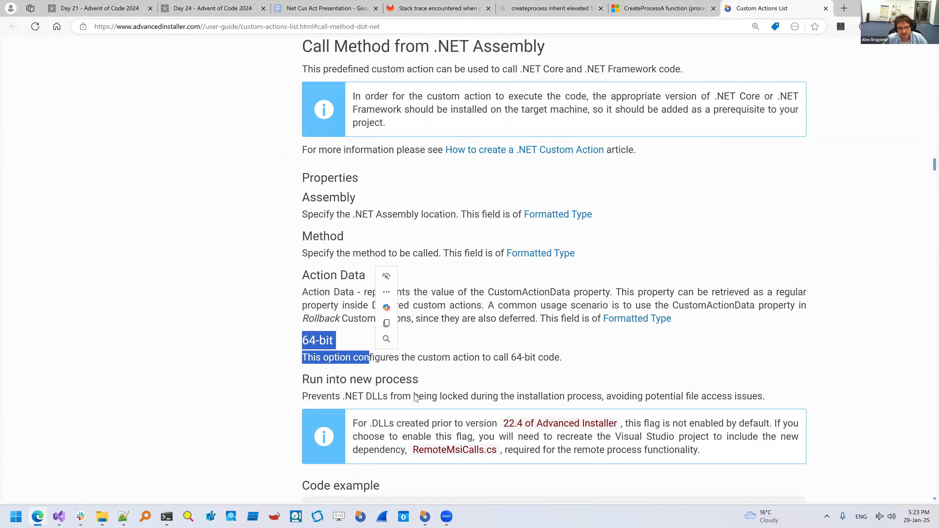
click(499, 356)
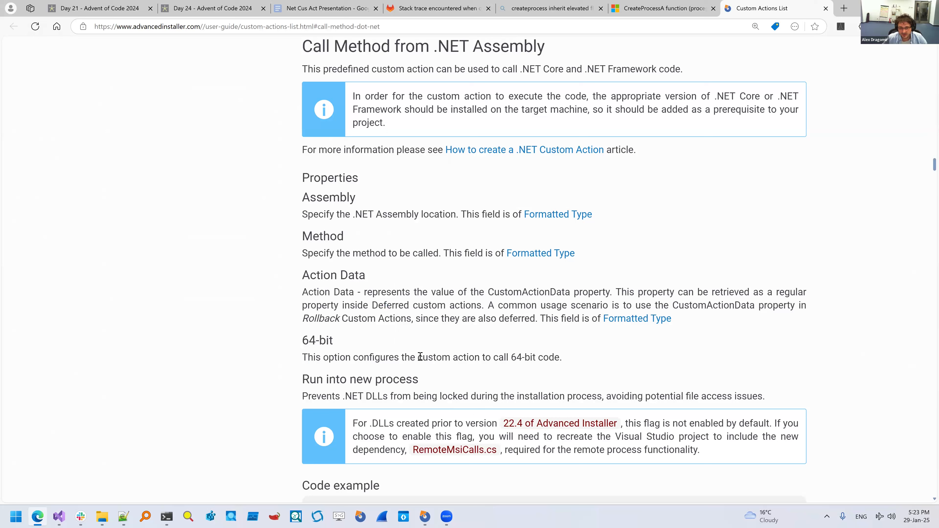
drag(420, 357, 564, 365)
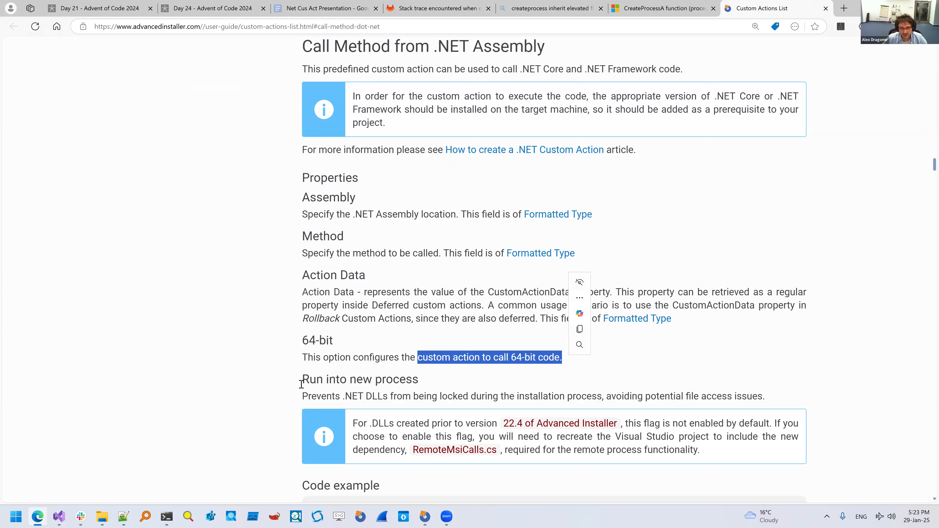
click(277, 369)
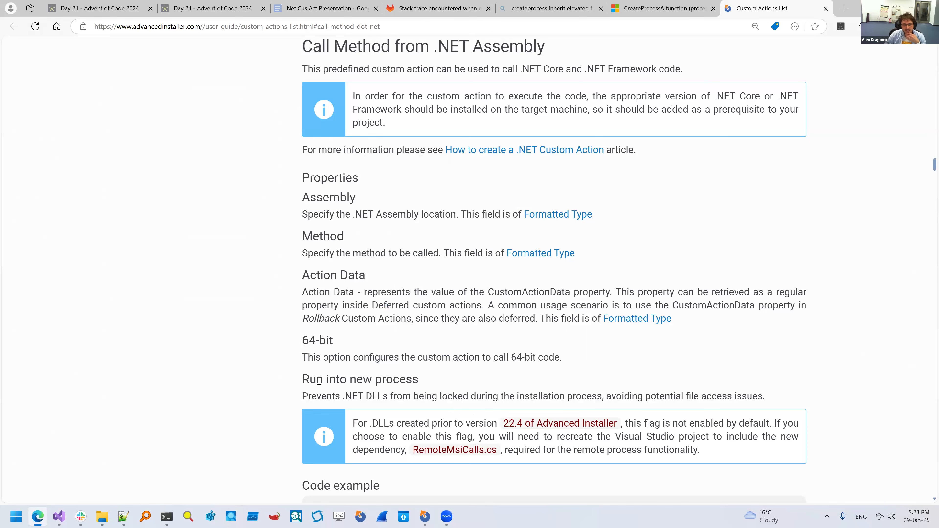
Step: Read in the browser's user guide what the custom action's "Run into new process" option does
key(alt+Tab)
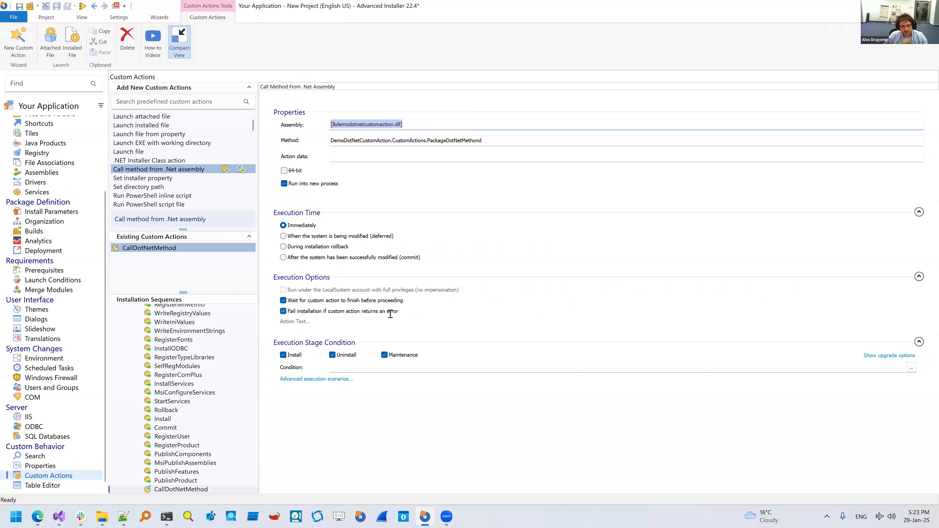
key(alt+Tab)
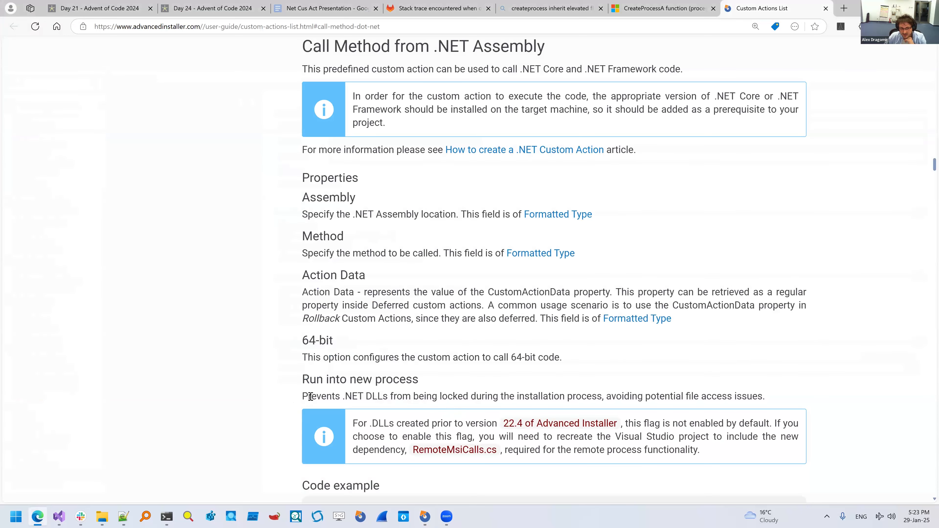
drag(303, 397, 604, 399)
click(573, 376)
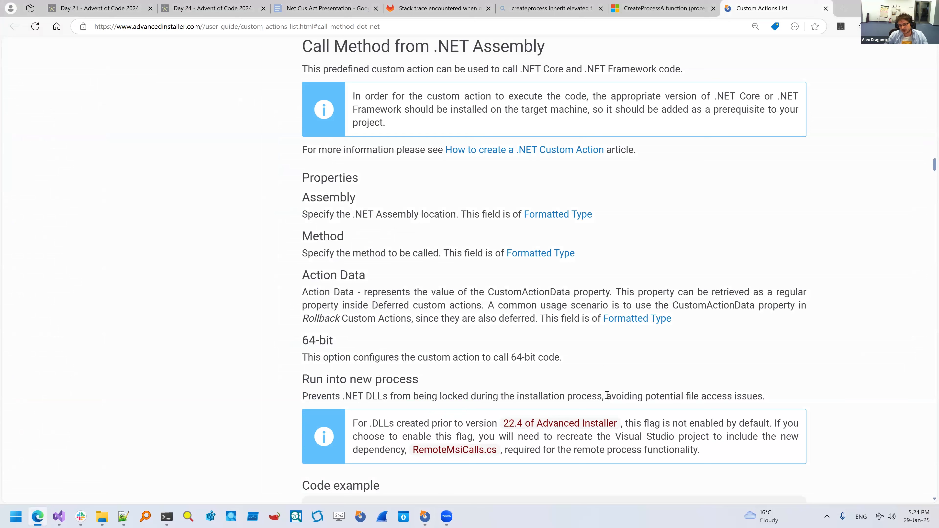
drag(606, 395, 765, 394)
click(56, 387)
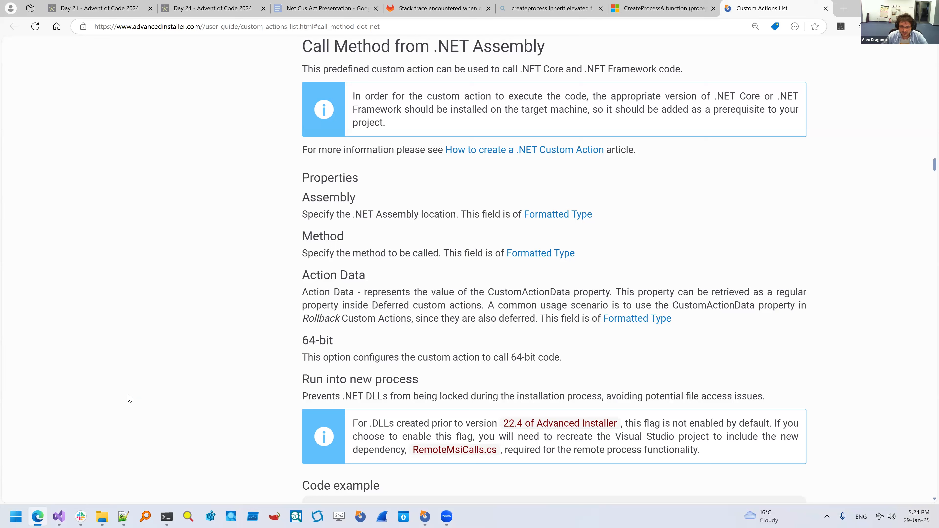
drag(129, 399, 786, 392)
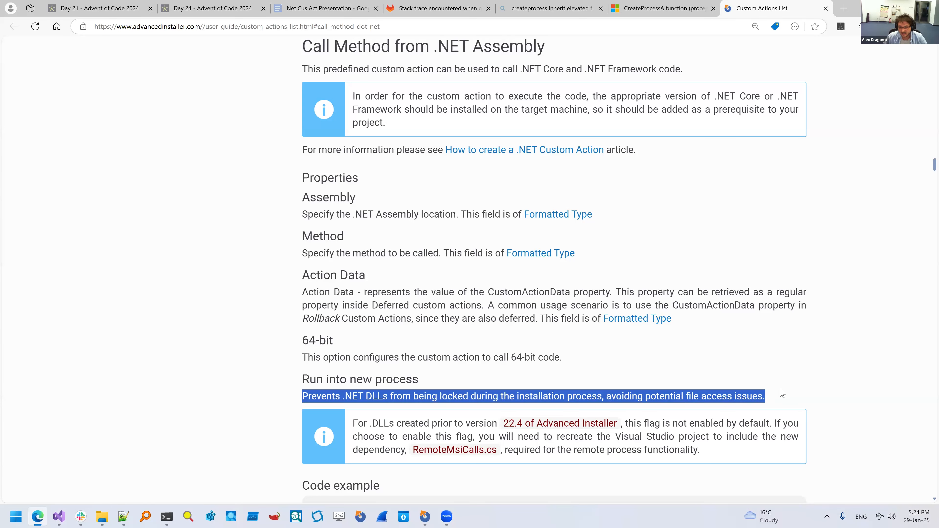
click(683, 397)
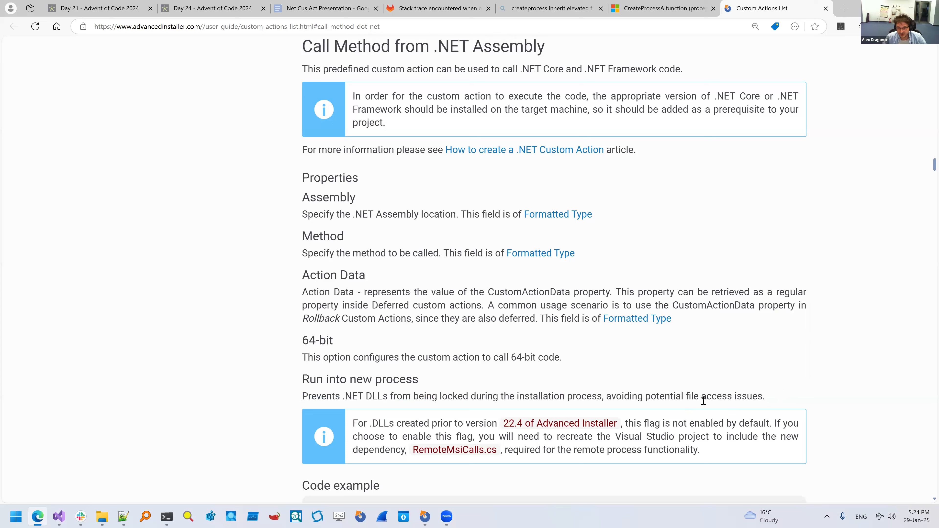
drag(606, 397, 765, 397)
click(761, 378)
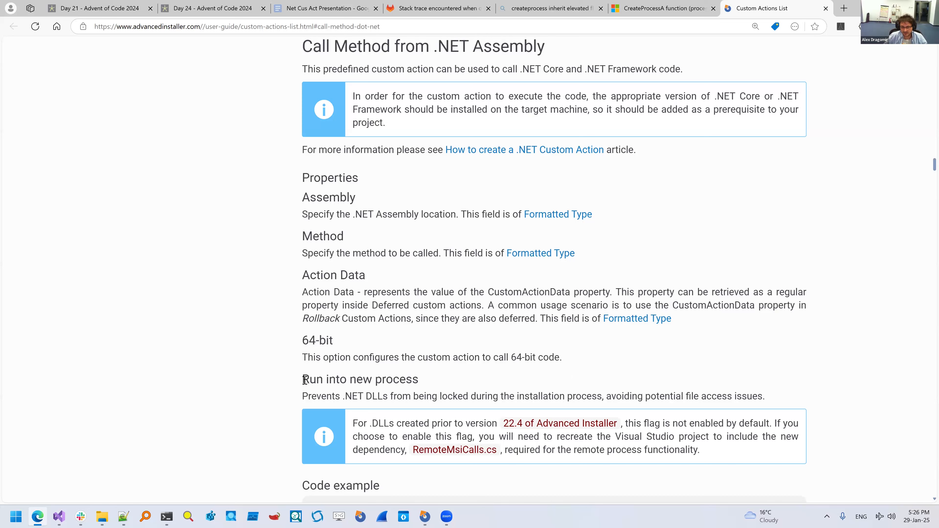
Step: In Advanced Installer, set CallDotNetMethod to execute when the system is being modified (deferred), excluding the Uninstall and Maintenance stages
click(425, 516)
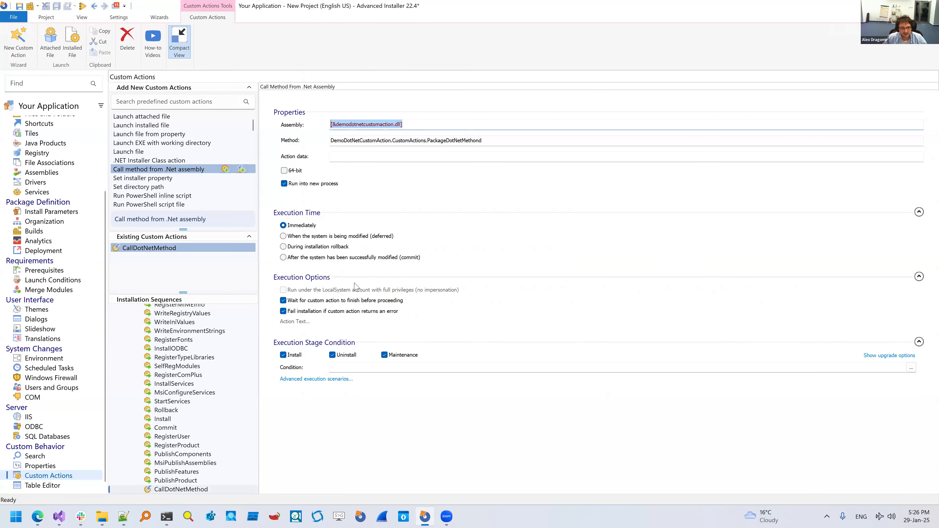
click(365, 239)
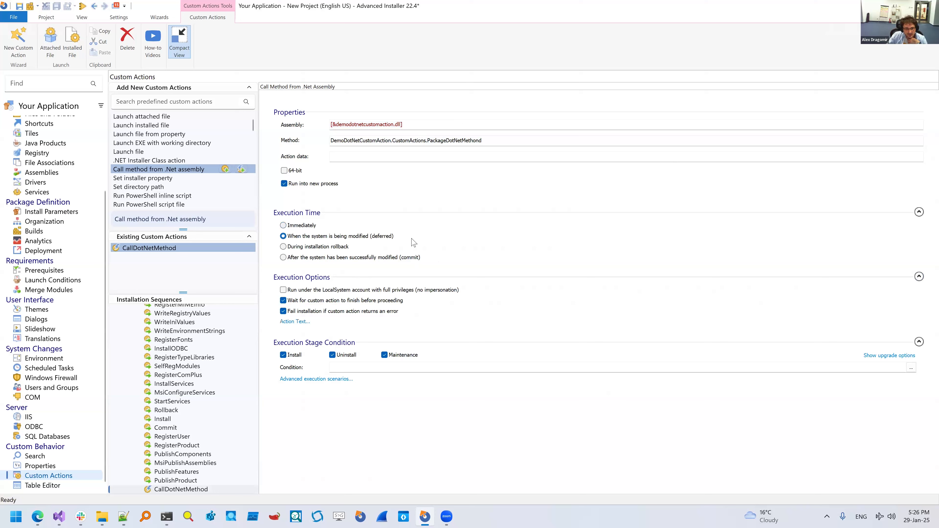
click(333, 355)
click(385, 355)
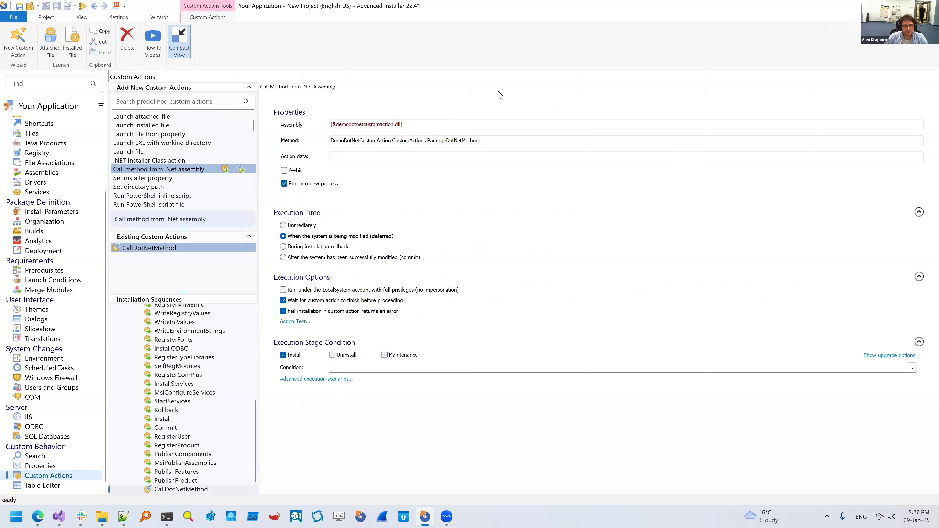
Step: Save the Advanced Installer project as DemoPackage in the .Net Demo Resources folder on drive D
key(ctrl+s)
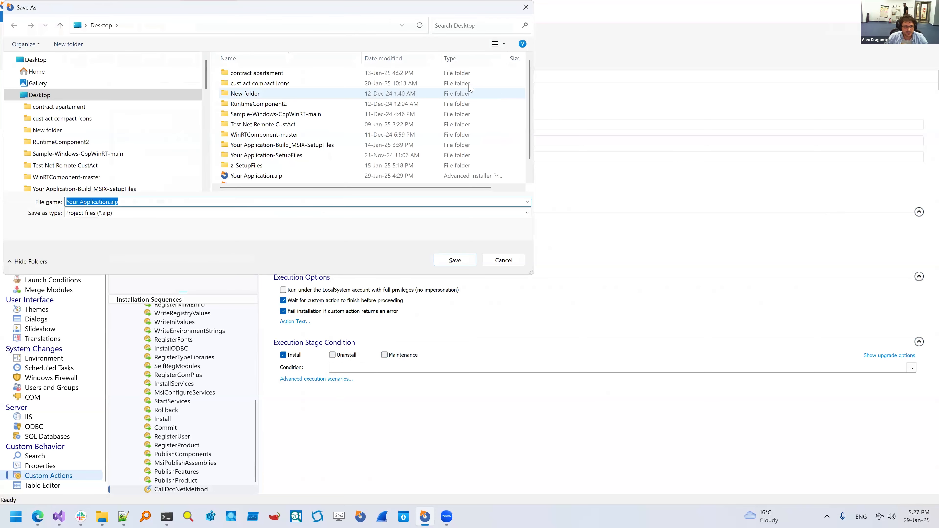
scroll(143, 139, down, 6)
click(126, 105)
double_click(292, 84)
click(89, 221)
text(DemoPackage)
key(Return)
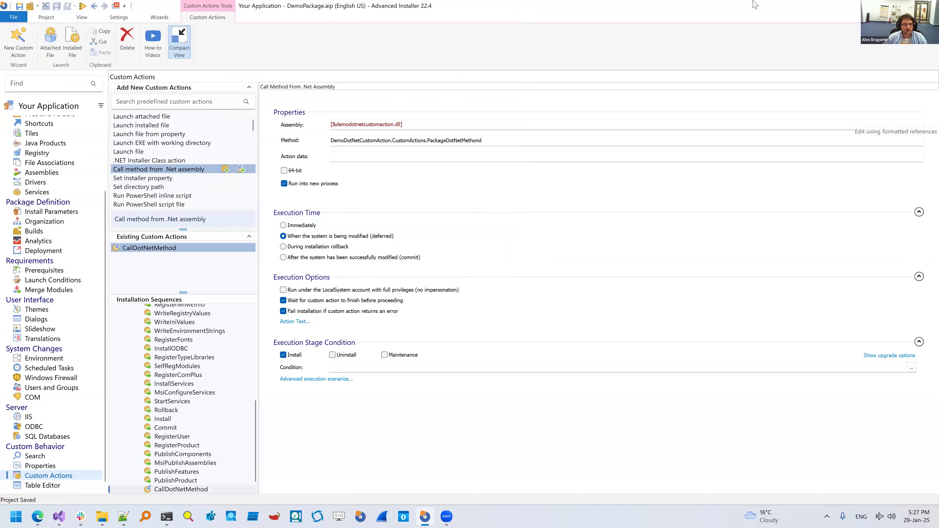
Step: Build the DemoPackage project and run it, proceeding through the setup wizard to start the installation
click(31, 7)
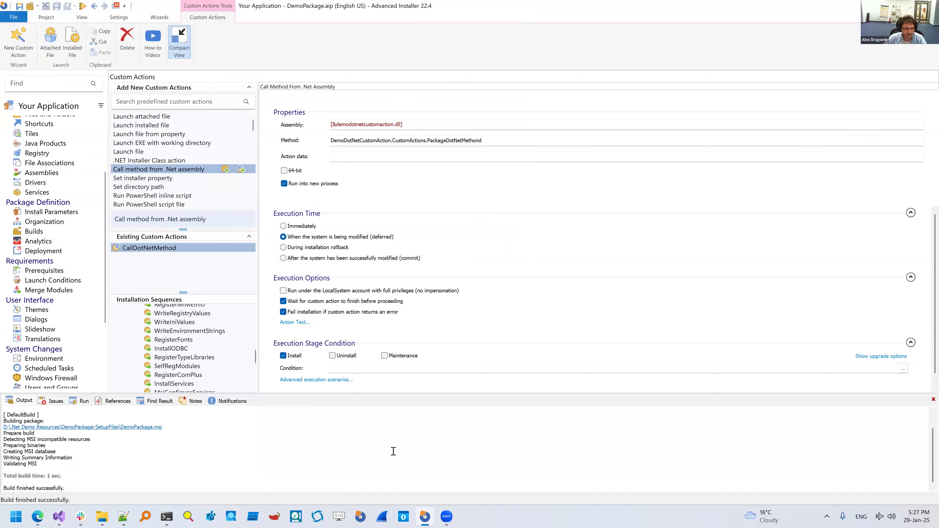
key(F5)
click(535, 335)
click(524, 335)
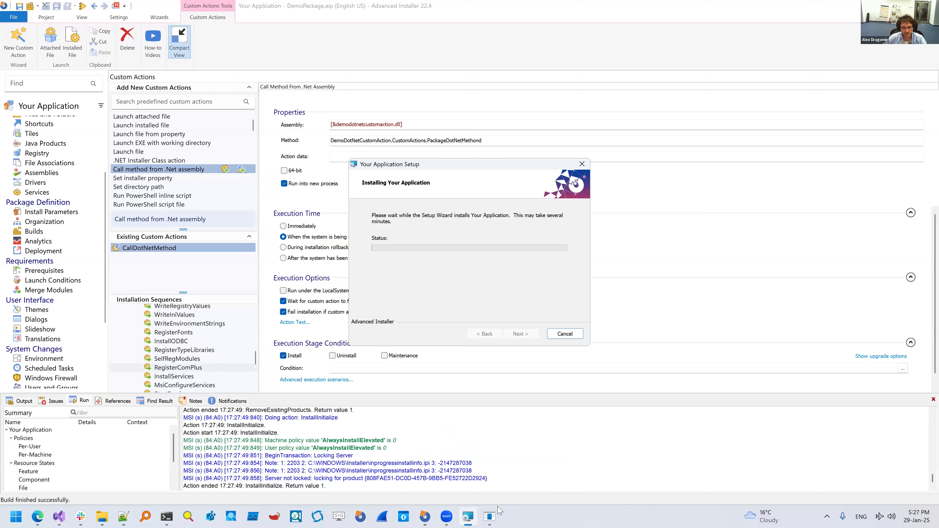
Step: Bring the custom action's "Attach your debugger now!" message box to the front and reposition it over the setup wizard
click(490, 516)
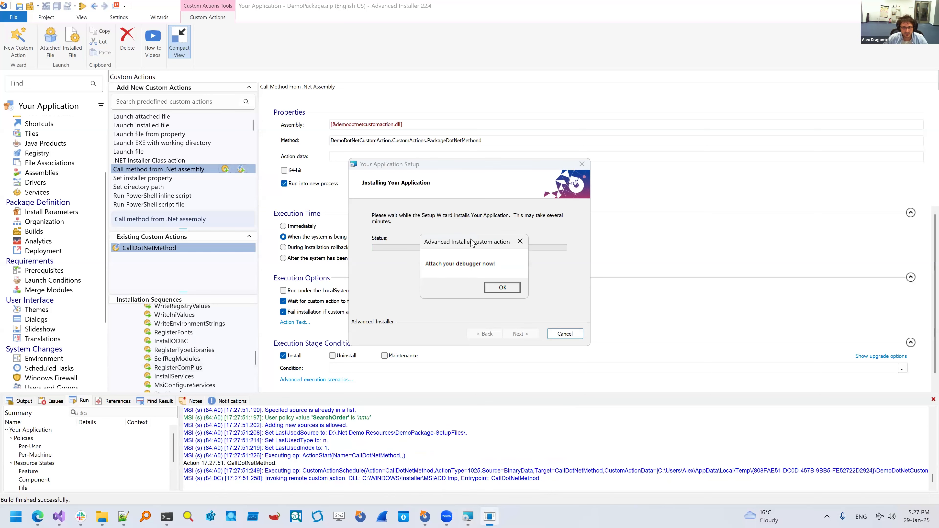
drag(472, 242, 437, 204)
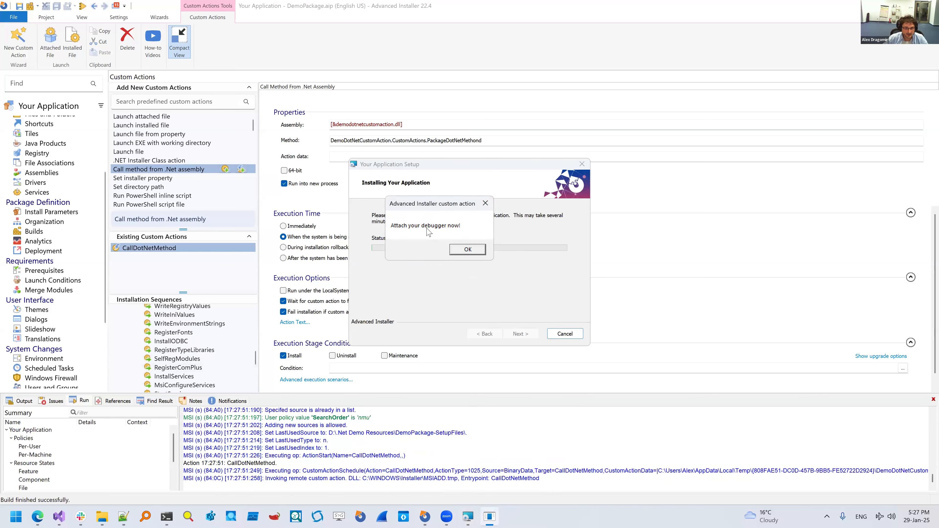
drag(435, 207, 483, 209)
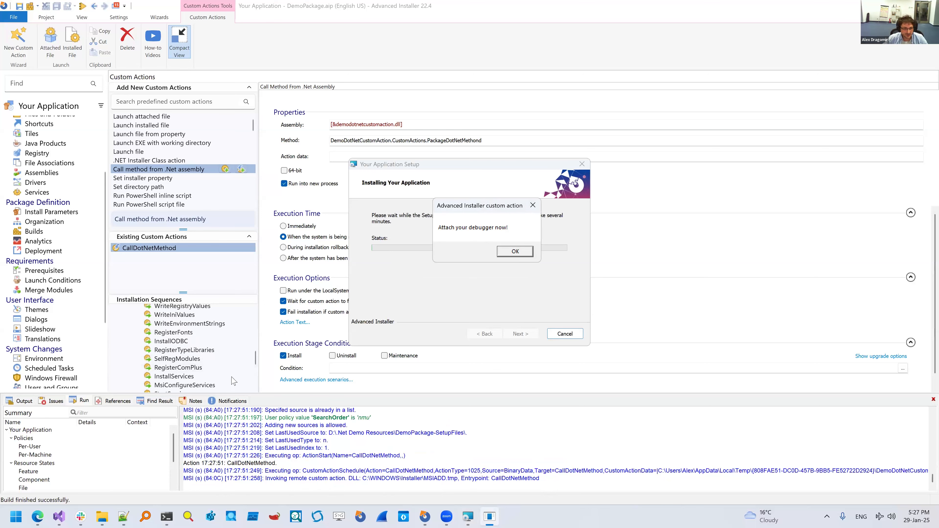
Step: In Visual Studio, set a breakpoint on line 17 of CustomActions.cs and remove the one on the MessageBox.Show line
click(59, 516)
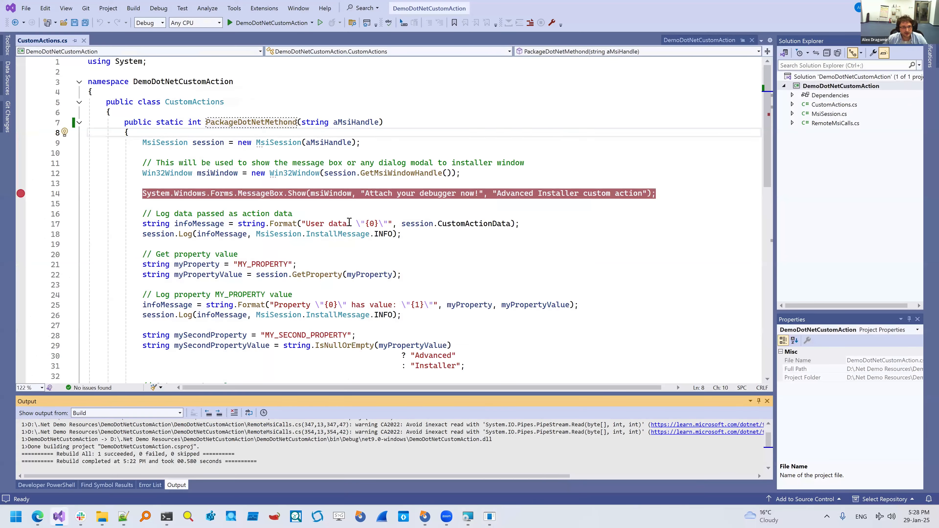
click(349, 223)
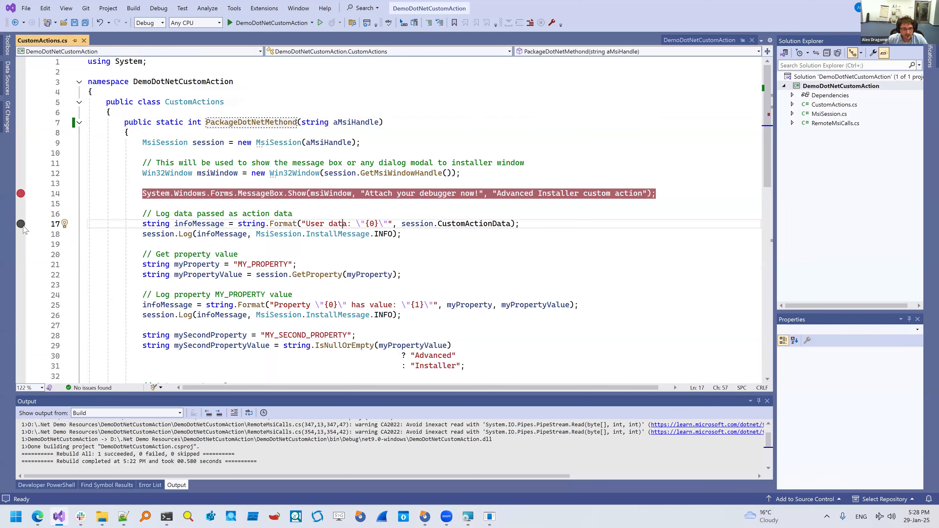
click(21, 224)
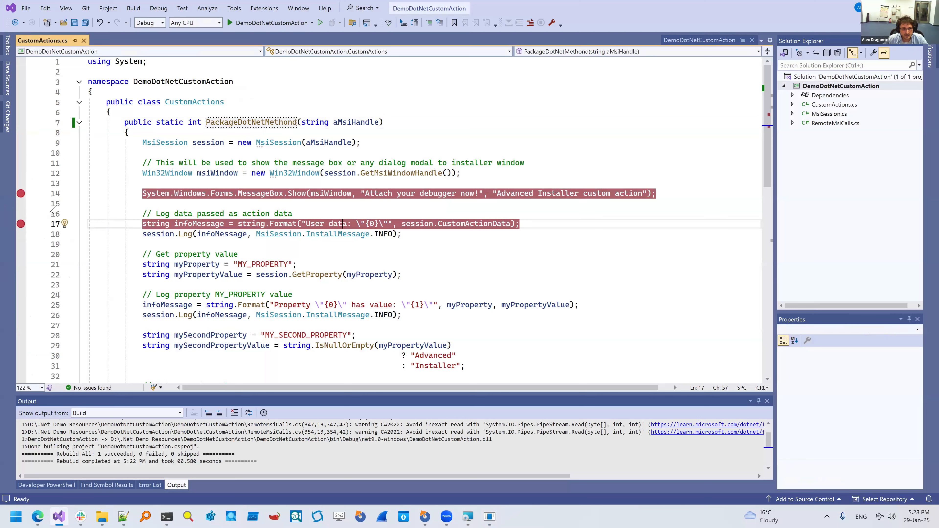
click(21, 193)
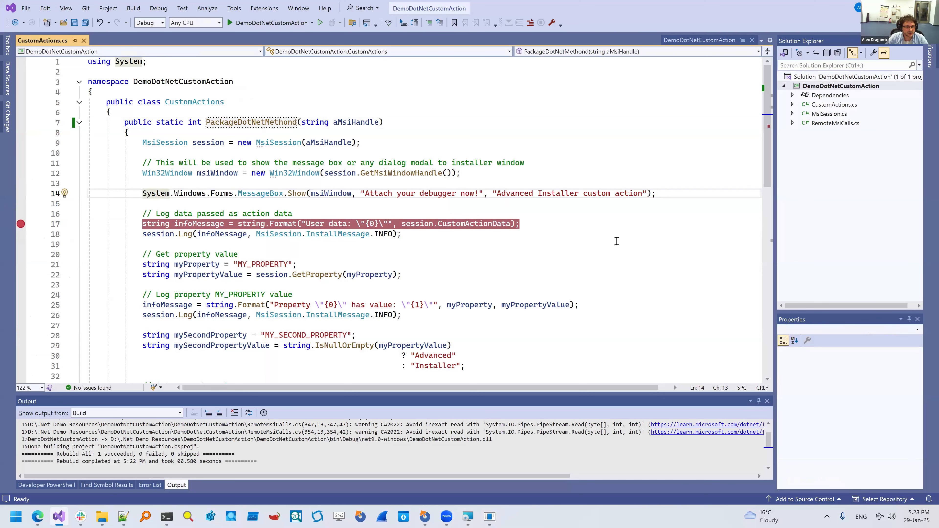
Step: Attach the debugger to the rundll32.exe process titled "Advanced Installer custom action"
key(ctrl+alt+p)
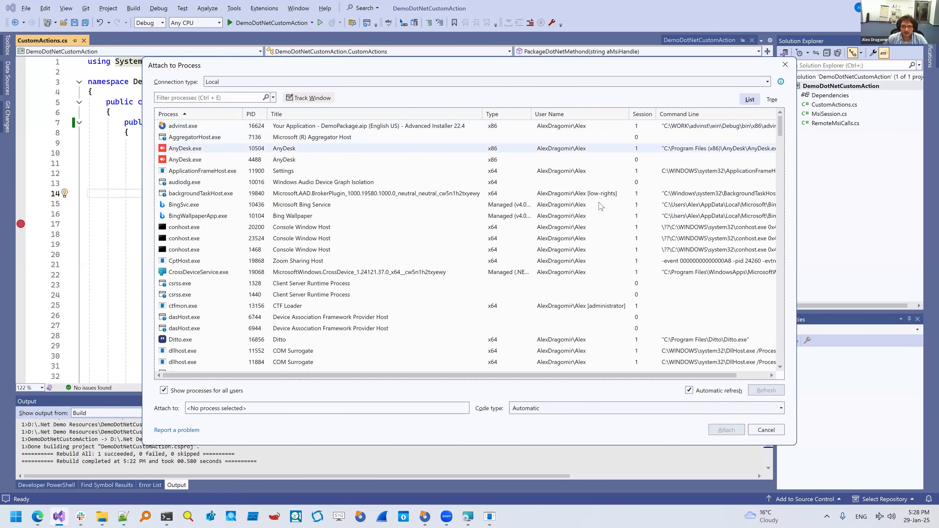
key(Escape)
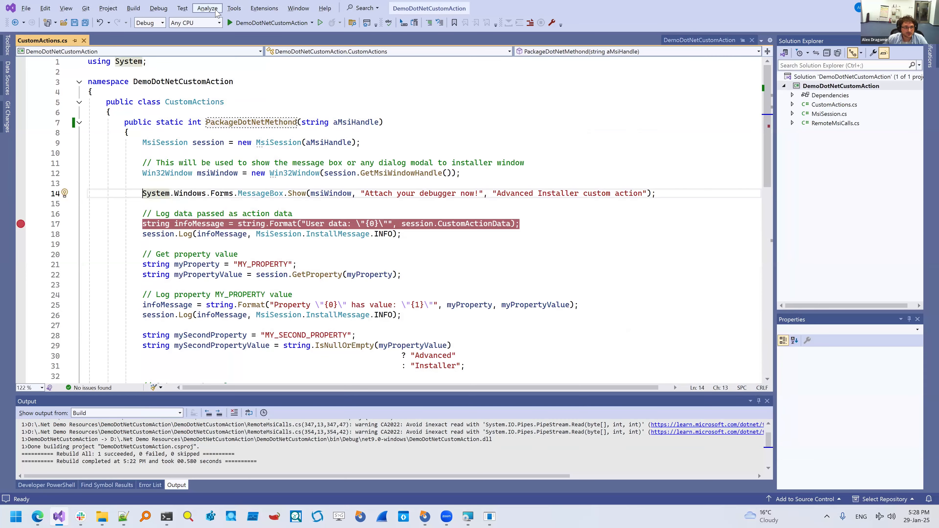
click(157, 9)
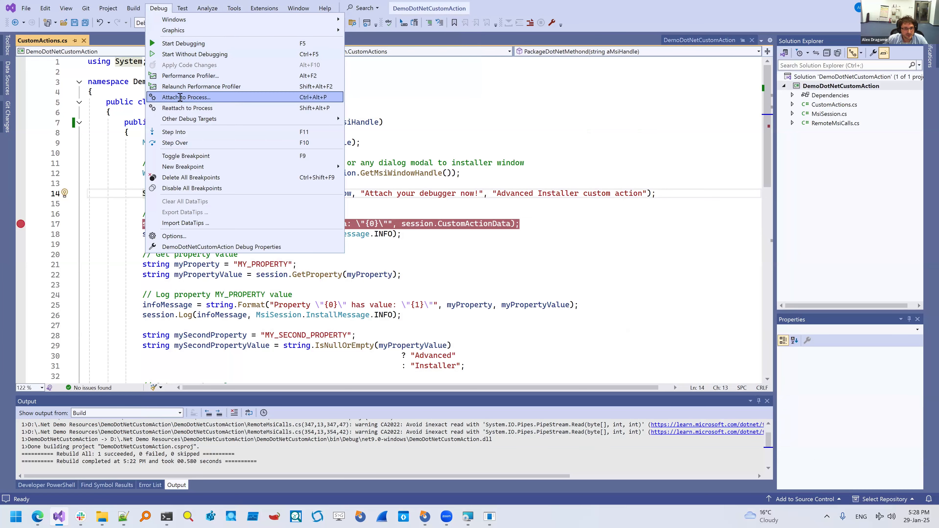
click(195, 98)
click(366, 114)
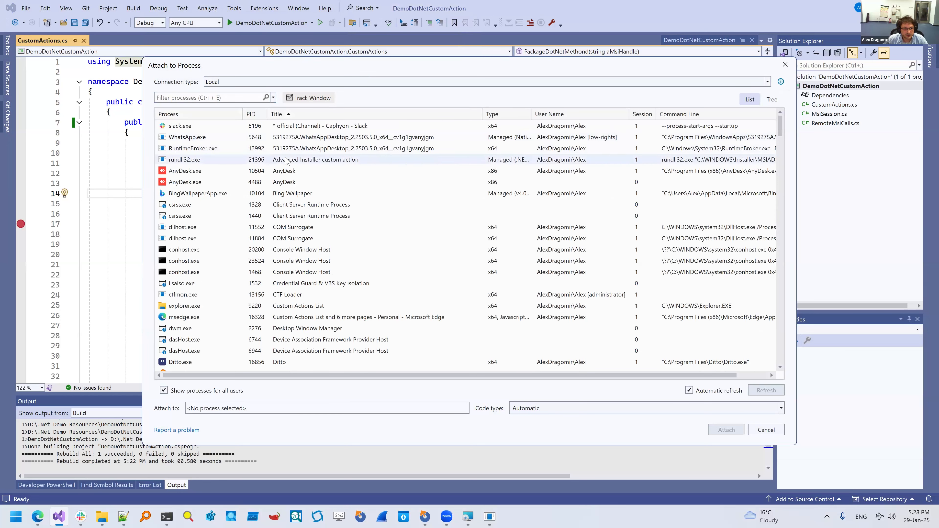
click(291, 162)
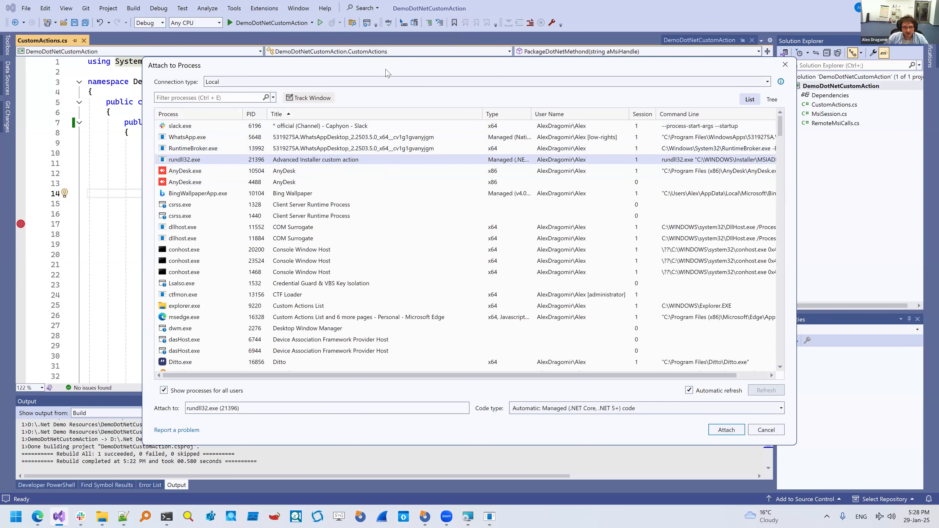
drag(386, 69, 417, 100)
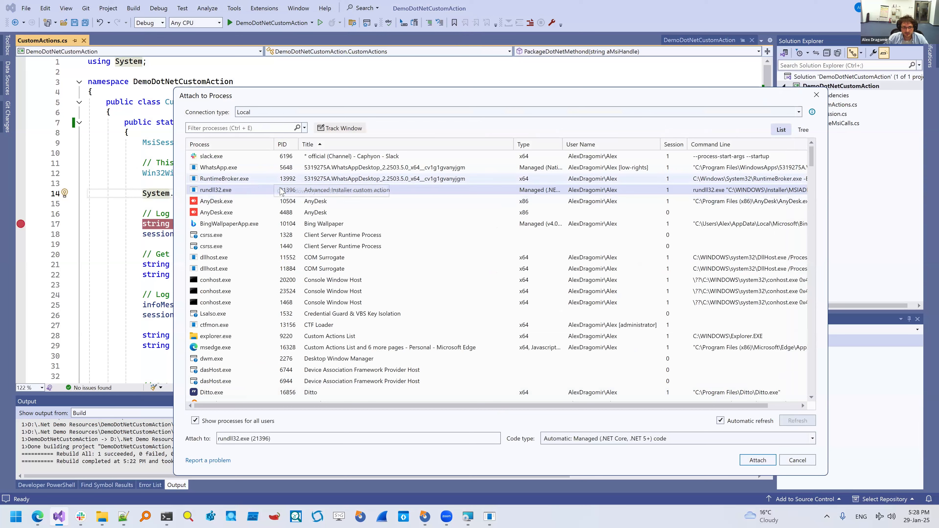
click(752, 462)
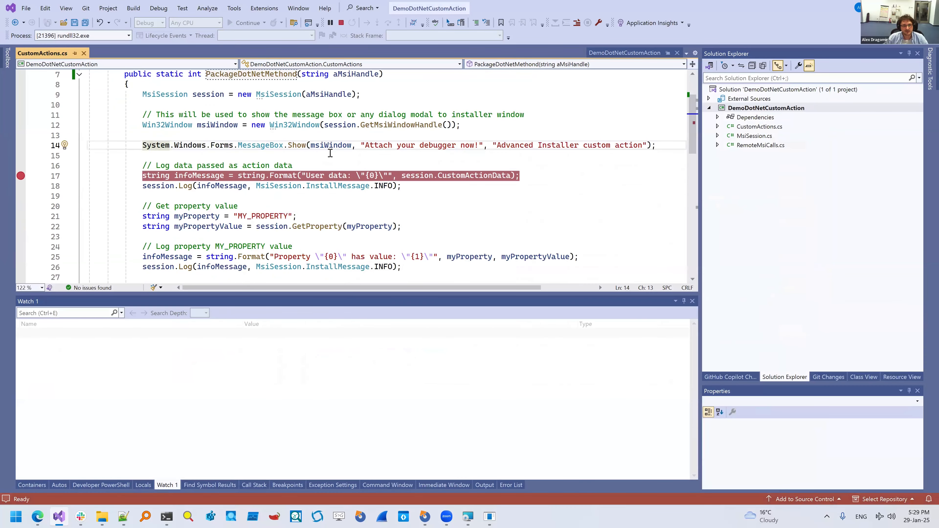
Step: Confirm the custom action's "Attach your debugger now!" message box to let execution run to the line 17 breakpoint
scroll(347, 161, down, 1)
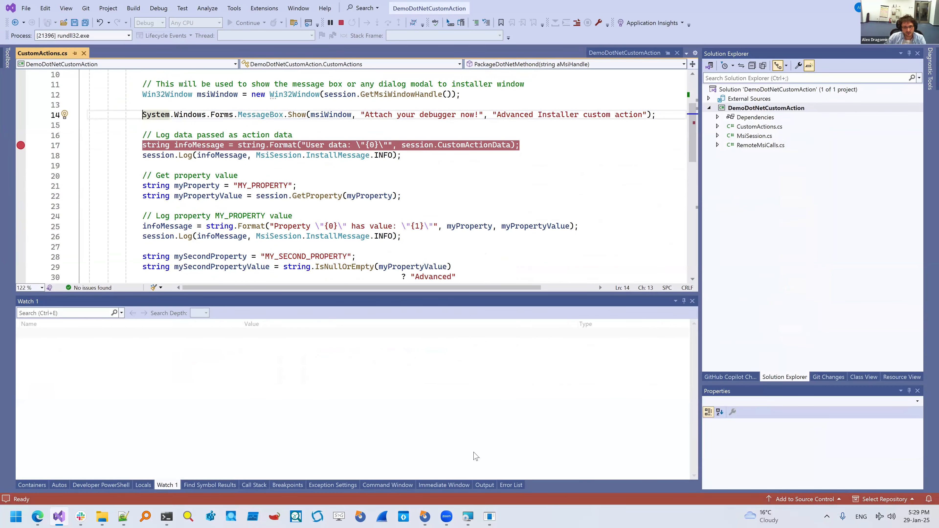
click(491, 517)
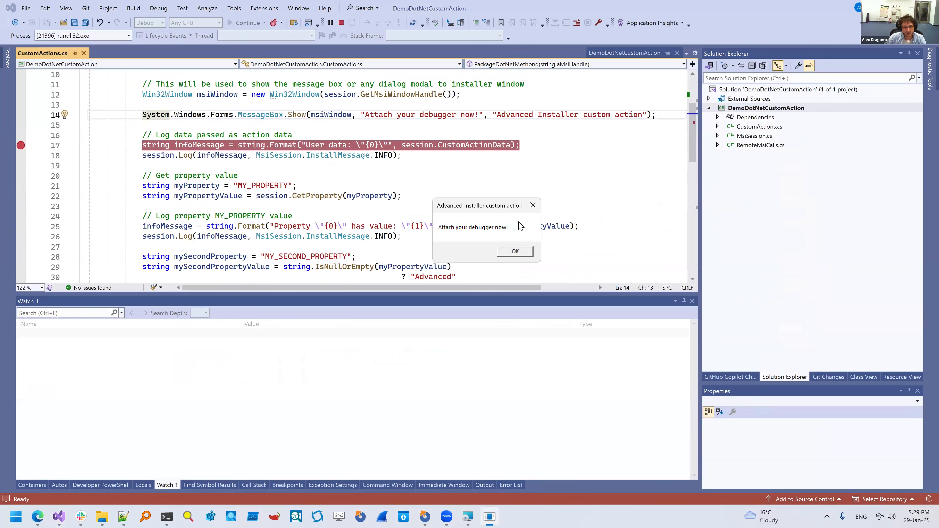
click(517, 253)
scroll(170, 187, up, 2)
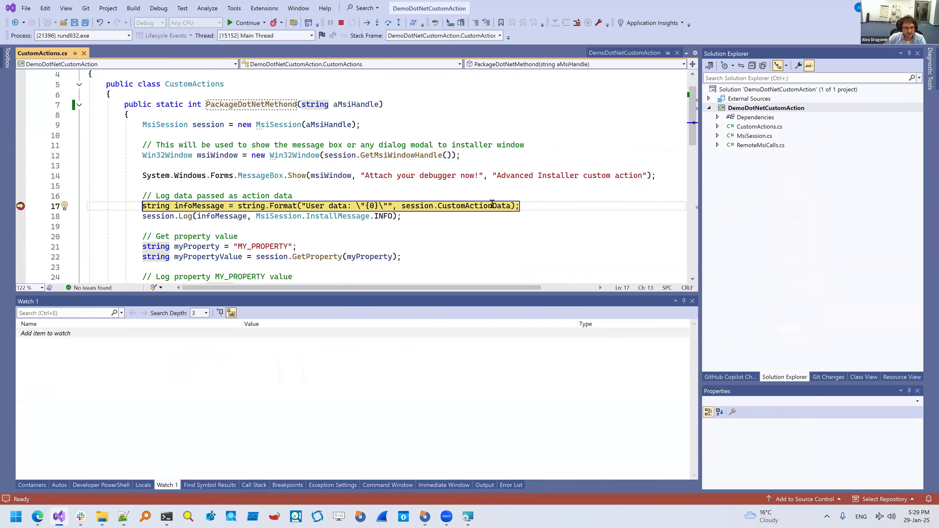
Step: Step over the user data infoMessage assignment and its session.Log call, then inspect the session variable
key(F10)
scroll(507, 237, down, 1)
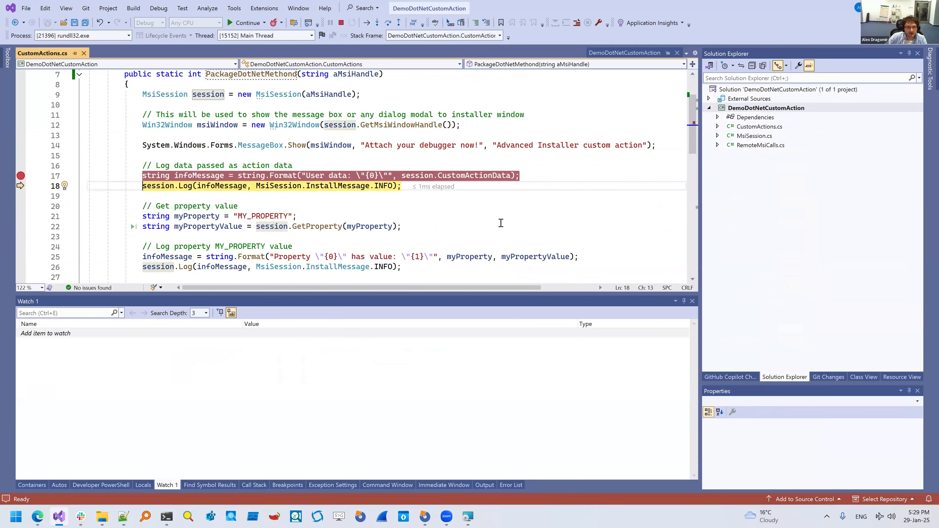
mouse_move(472, 180)
key(F10)
mouse_move(154, 186)
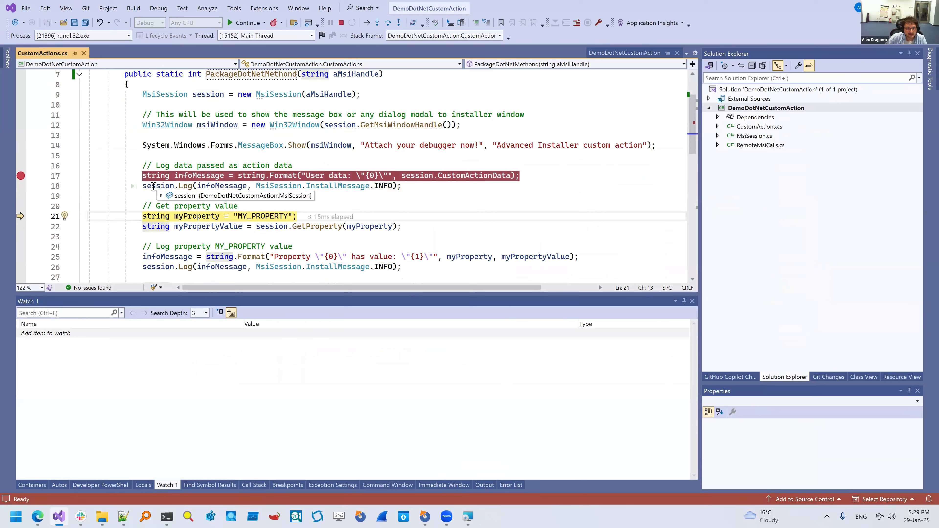
click(153, 186)
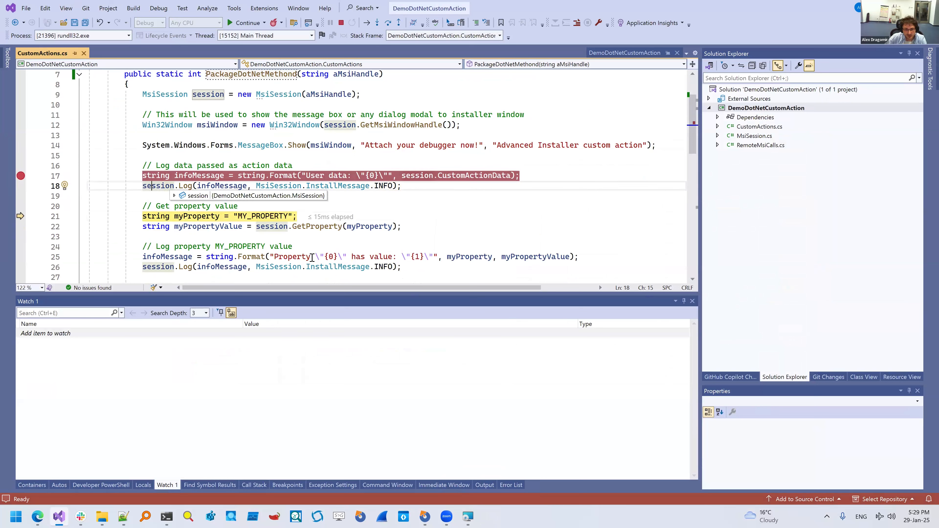
Step: Switch to Advanced Installer and check the run log for the user data entry written by the custom action
click(425, 516)
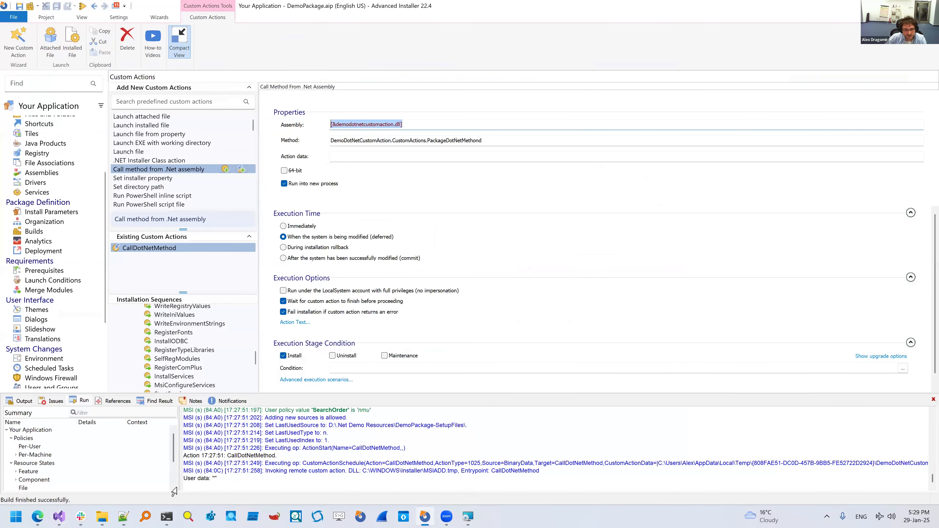
click(227, 481)
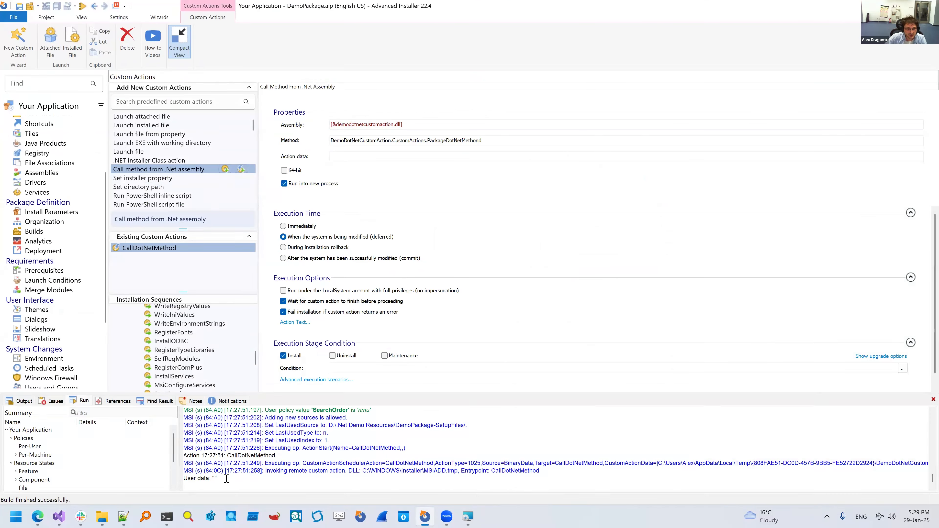
click(426, 516)
Step: In Visual Studio, step over the retrieval and logging of MY_PROPERTY to reach the mySecondProperty line
key(F10)
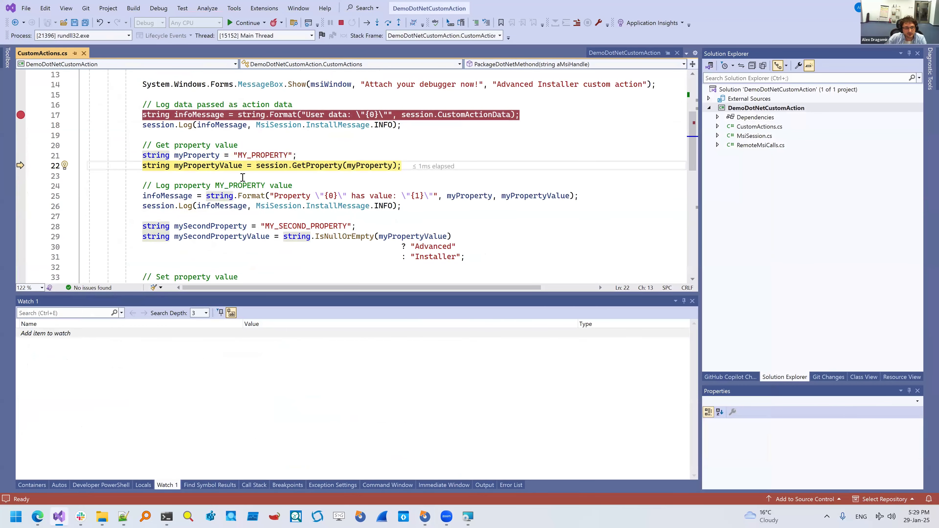
scroll(250, 185, down, 1)
double_click(261, 125)
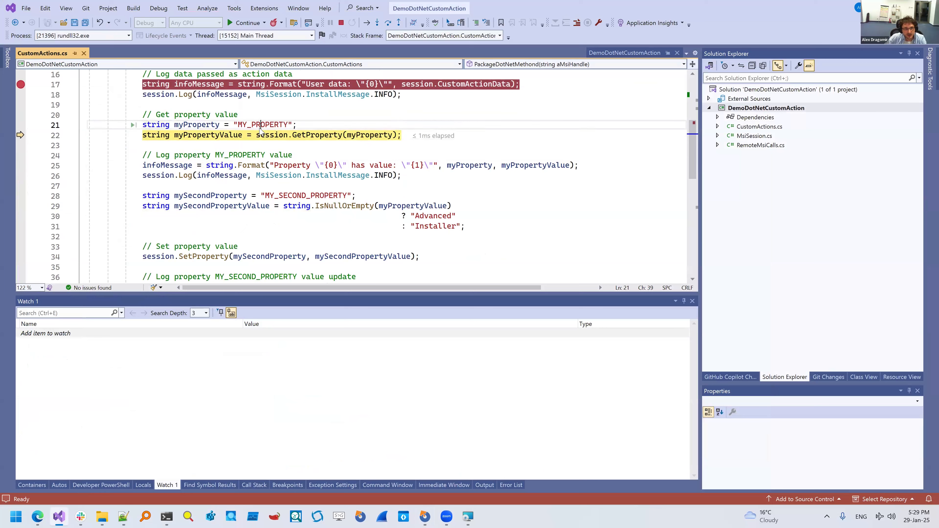
key(F10)
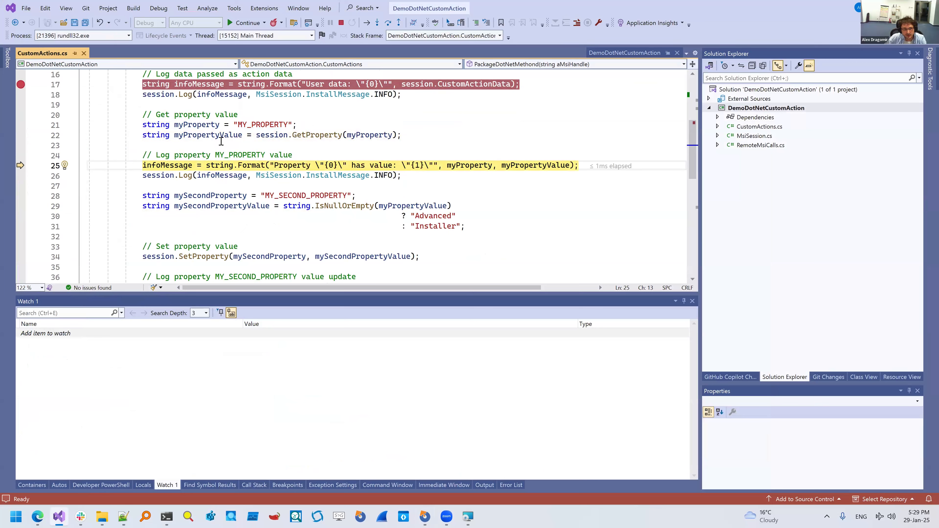
mouse_move(204, 138)
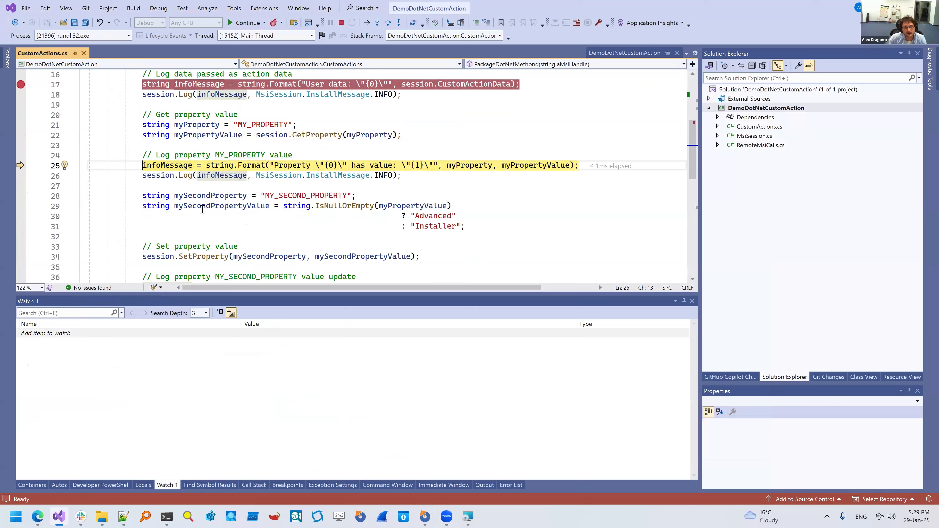
key(F10)
key(F10)
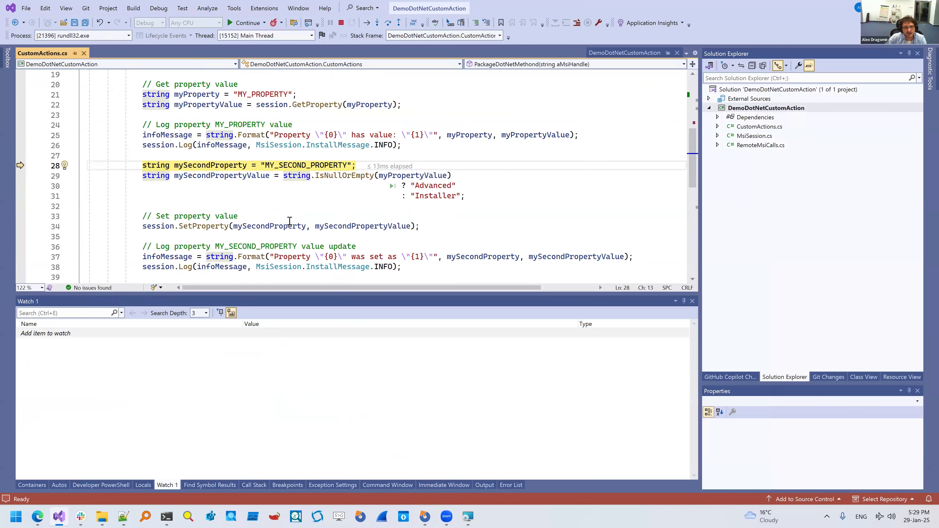
Step: Resume execution to the end of the custom action method and finish the setup wizard
scroll(290, 220, down, 1)
scroll(147, 214, up, 2)
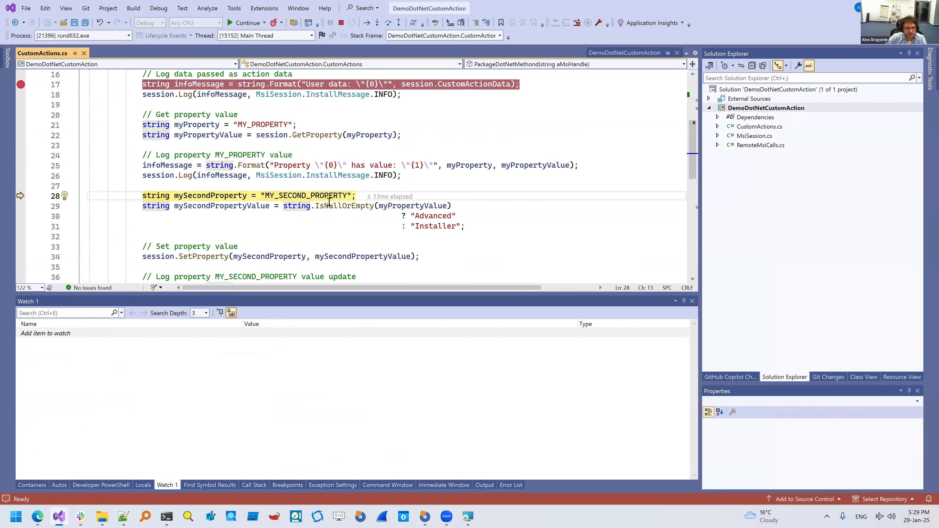
click(400, 147)
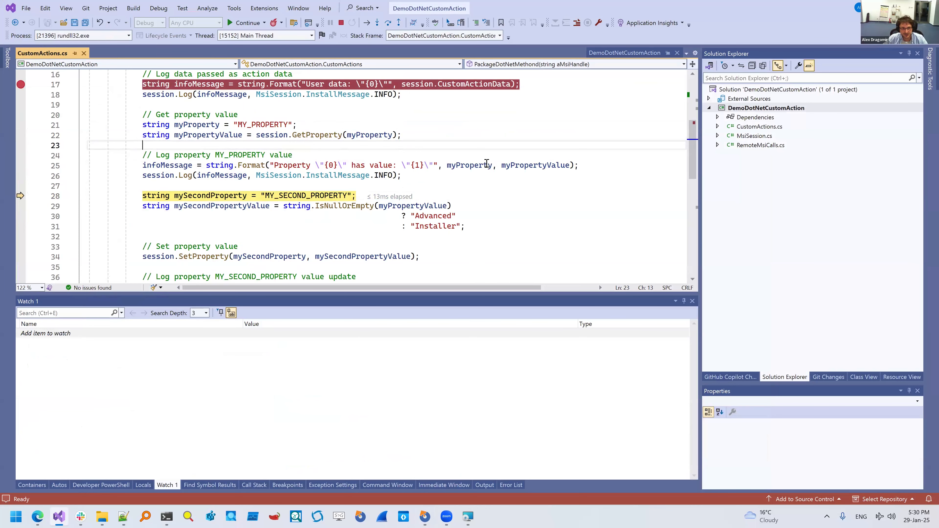
key(F5)
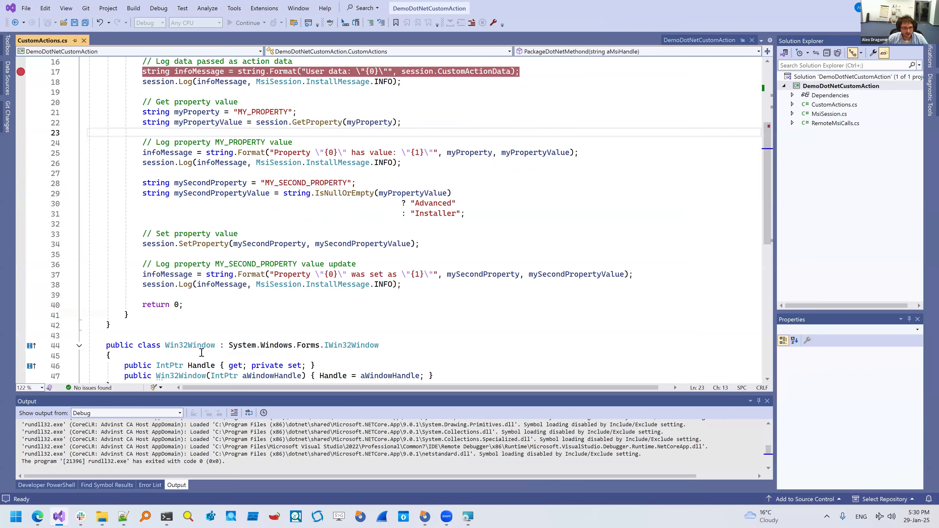
click(467, 517)
click(506, 338)
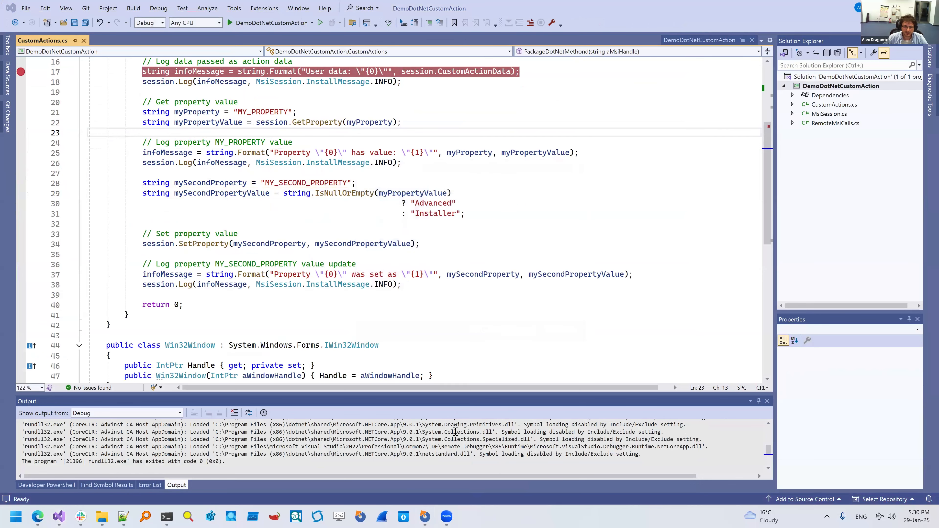
Step: Switch to Advanced Installer and use the setup wizard to remove the installed application, finishing the wizard
click(429, 516)
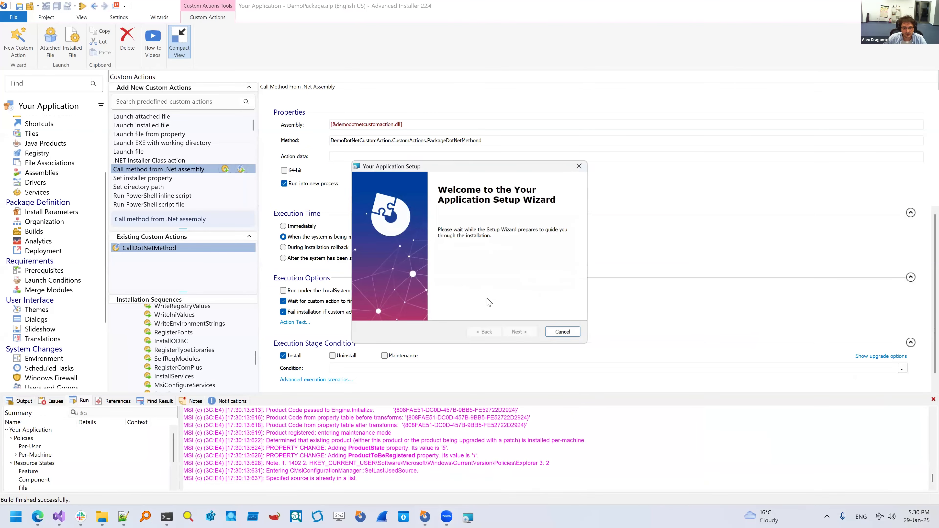
click(521, 334)
click(394, 288)
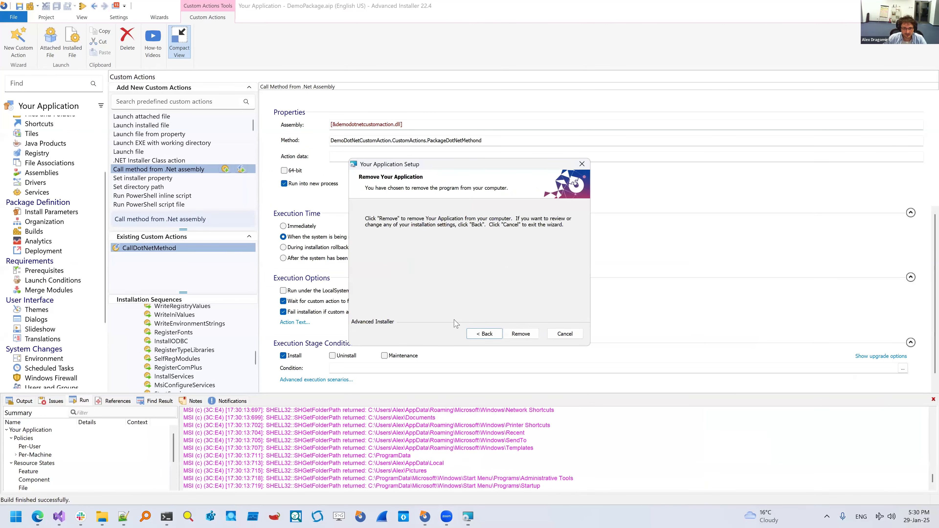
click(520, 334)
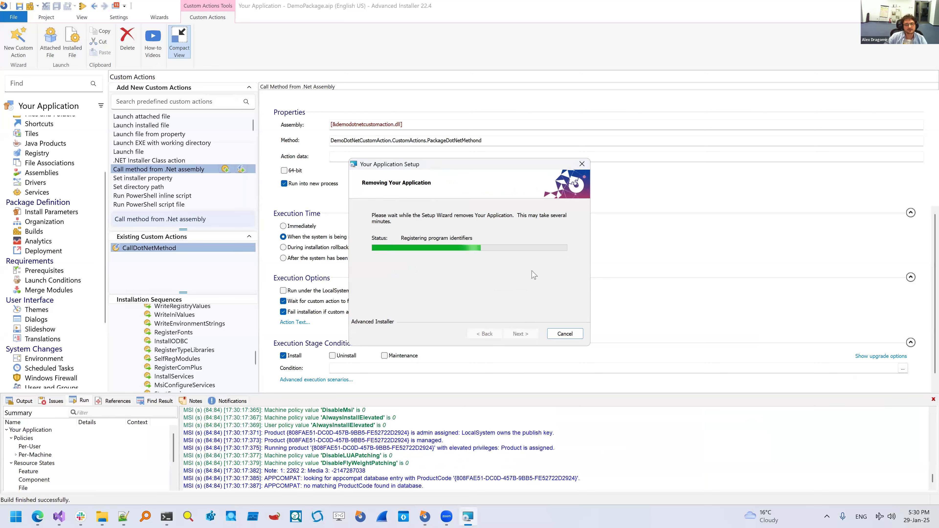
click(520, 334)
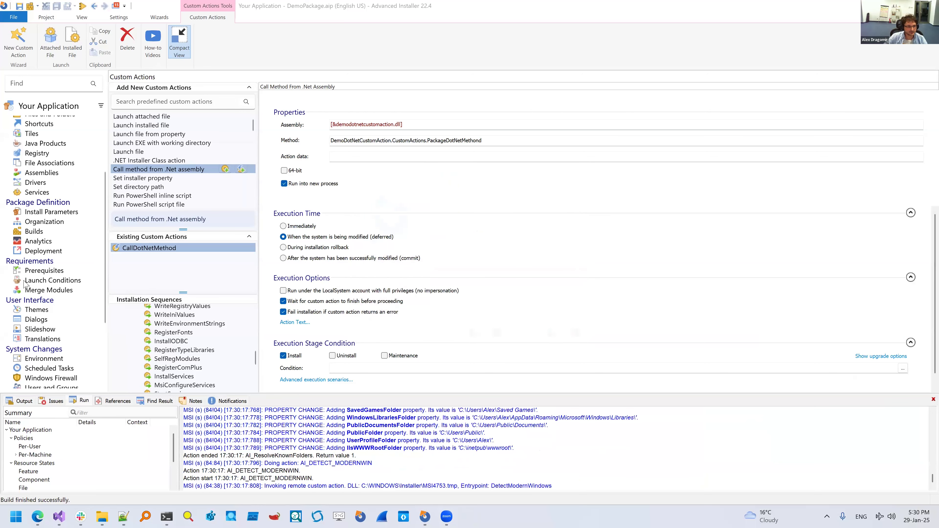
Step: Find the Properties page by searching for "proper" and start a new installer property there
click(51, 85)
text(pre)
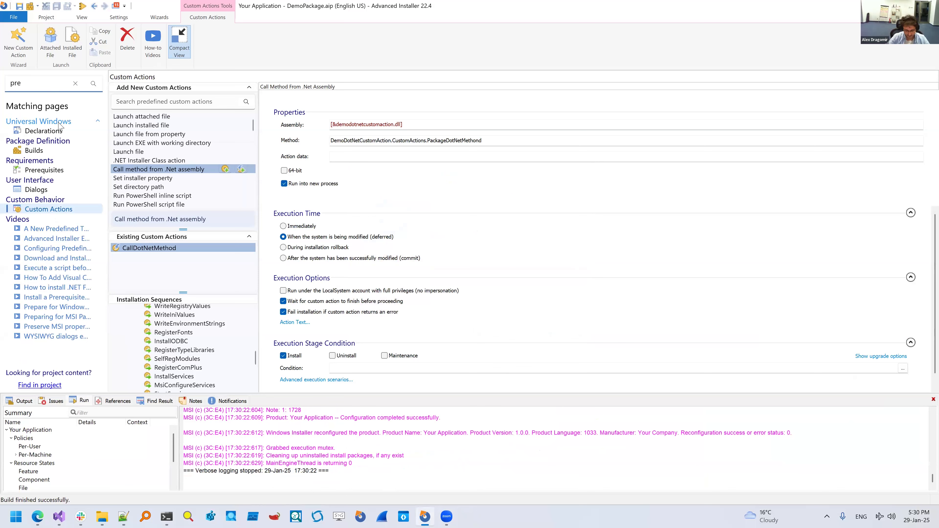
text(oper)
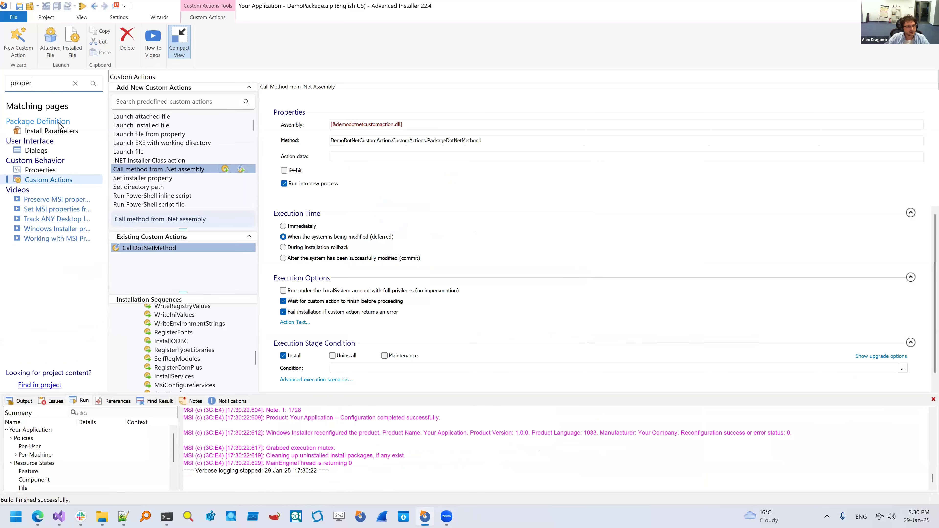
click(40, 169)
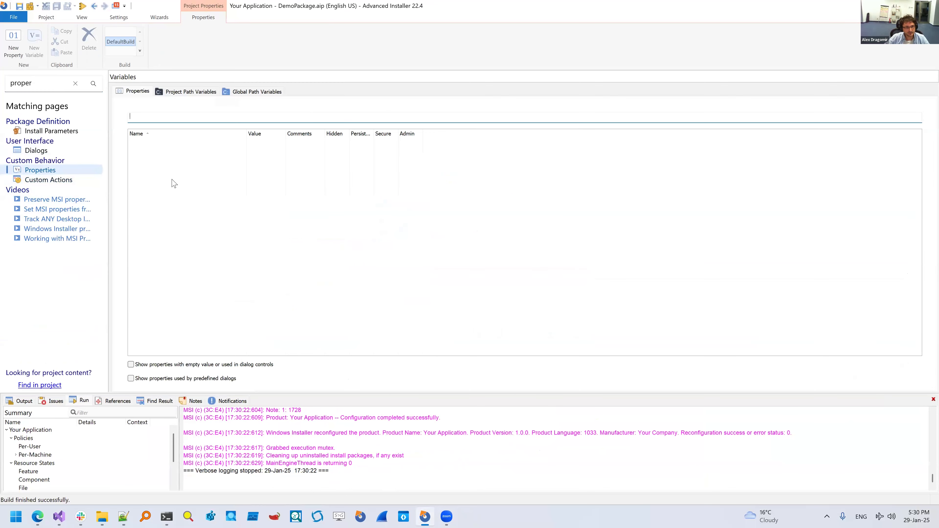
right_click(162, 170)
click(187, 177)
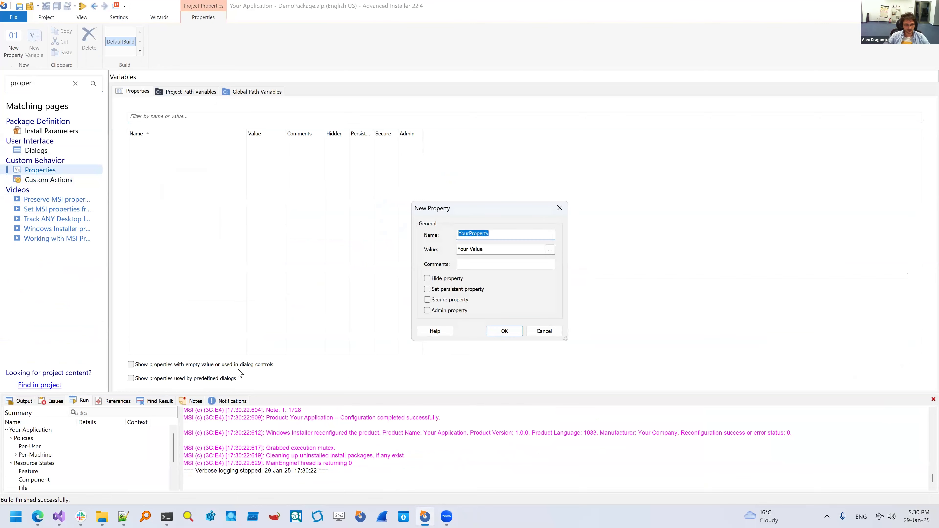
Step: Copy the name MY_PROPERTY from the custom action code in Visual Studio and use it as the new property's name in Advanced Installer
click(58, 517)
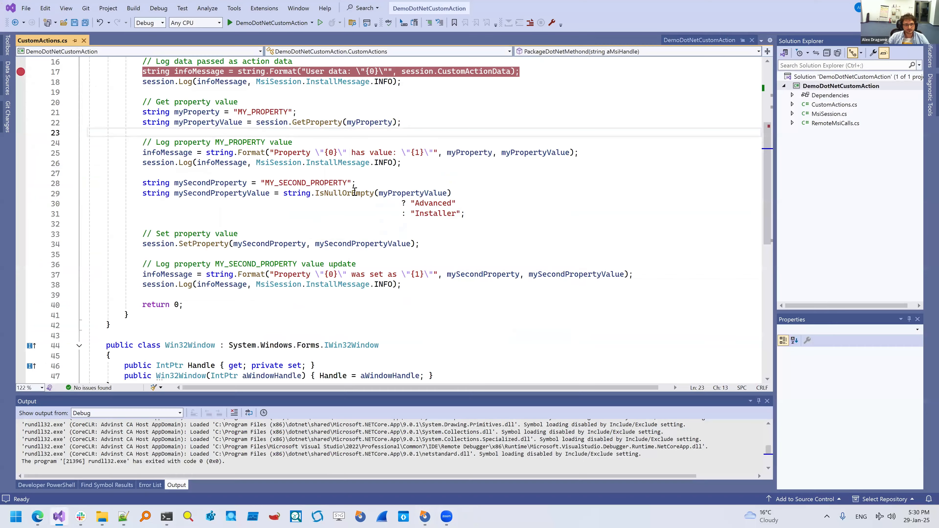
double_click(276, 112)
key(ctrl+c)
click(388, 110)
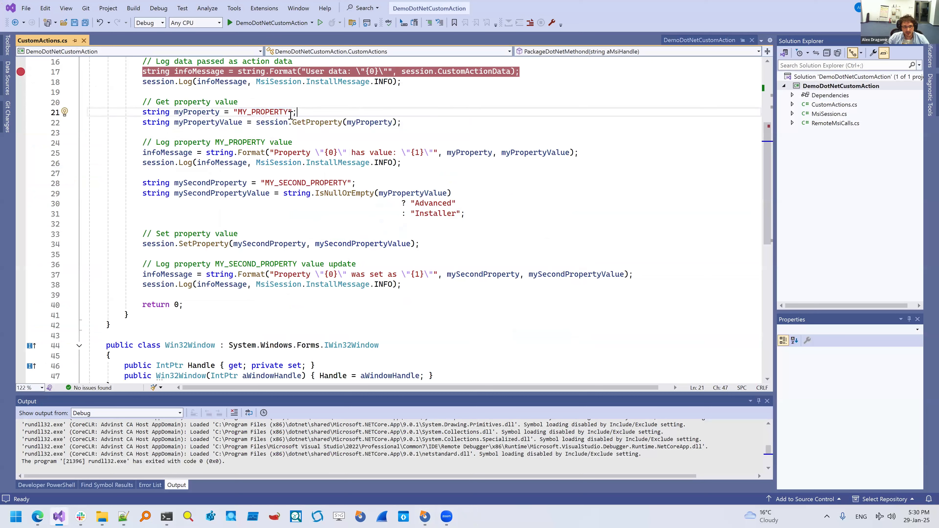
key(alt+Tab)
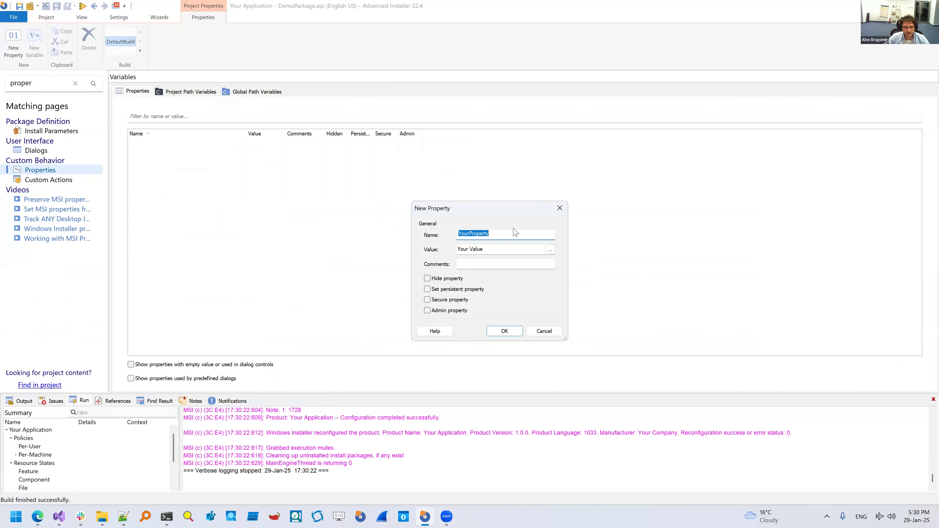
key(ctrl+v)
key(Tab)
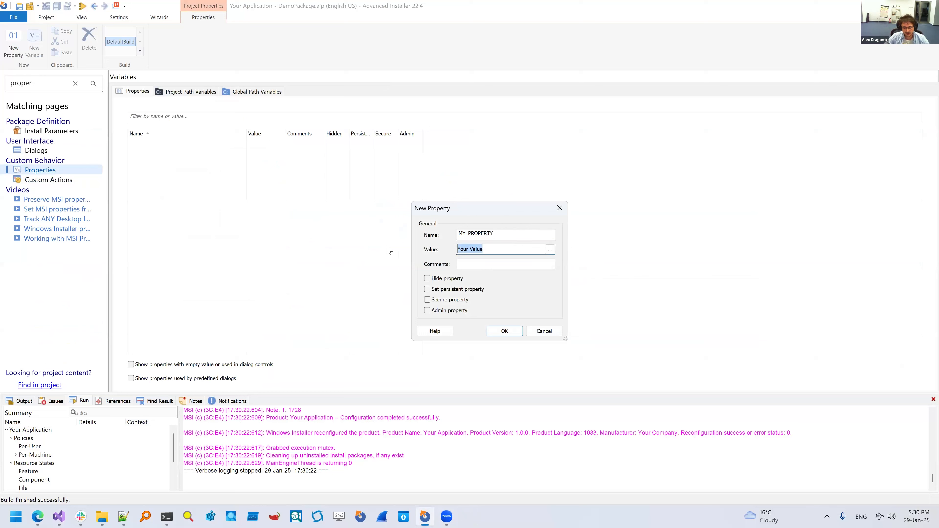
Step: Set the new property's value to "my package important data" and add it to the project
key(BackSpace)
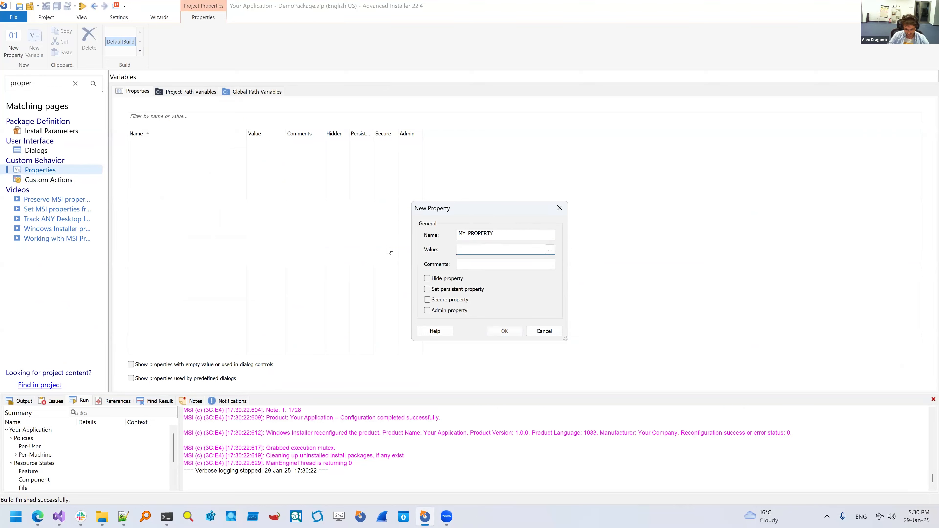
text(my pa)
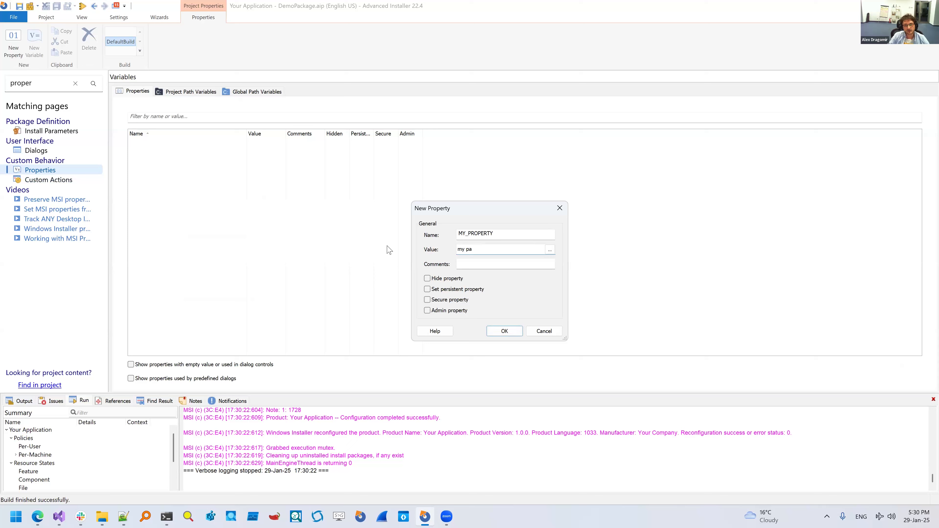
text(ckage important data)
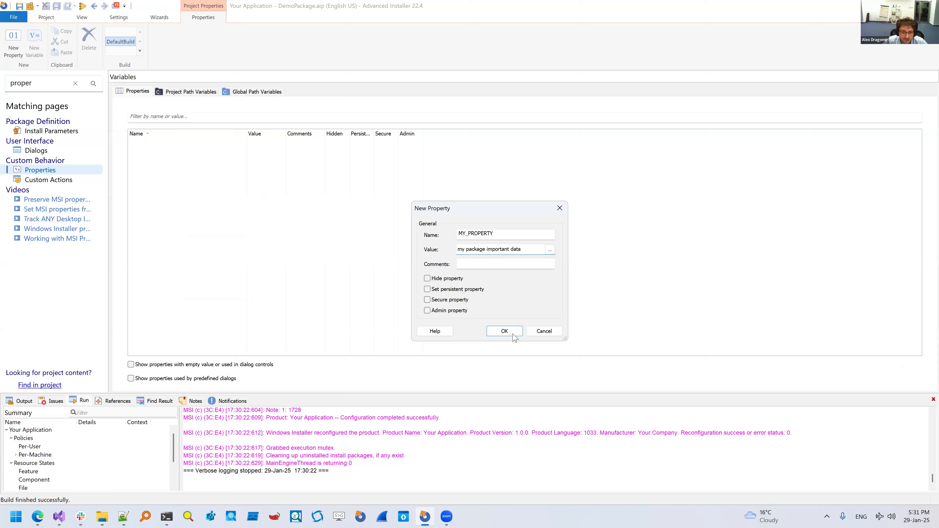
click(505, 331)
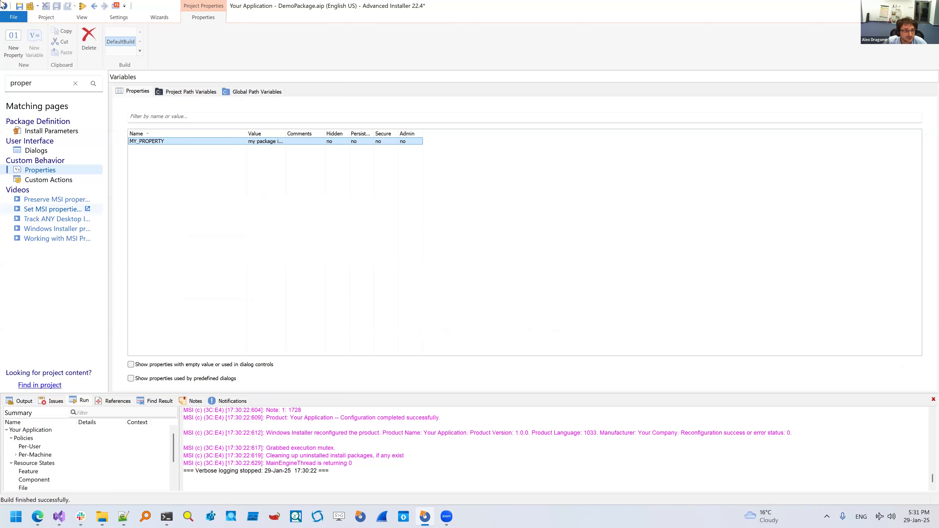
Step: Save the project and build the package with the MY_PROPERTY property
click(37, 4)
click(31, 8)
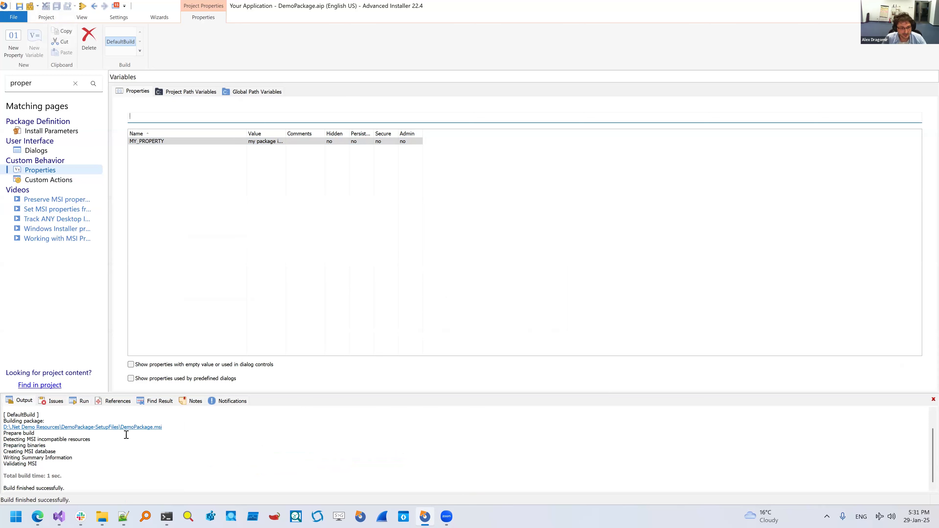
click(232, 183)
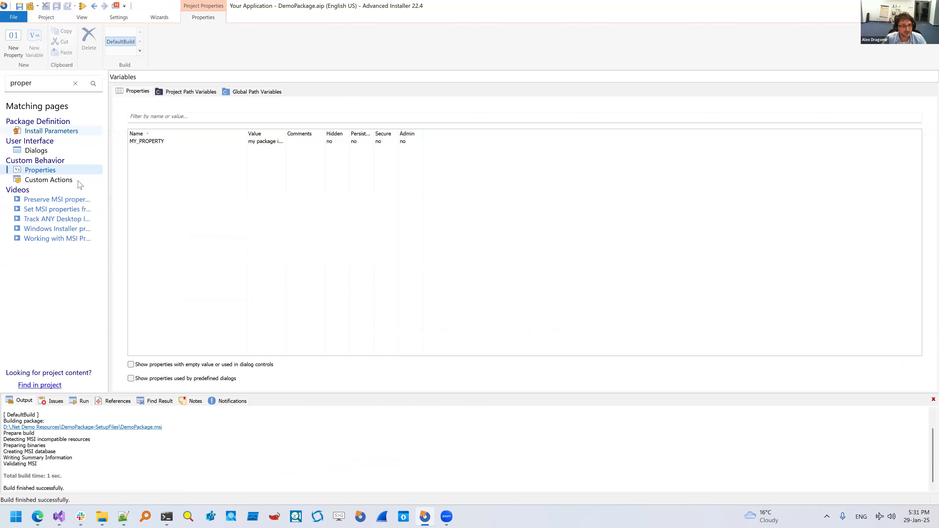
Step: Set the action data of the CallDotNetMethod custom action to "This is my additional custom action data"
click(52, 180)
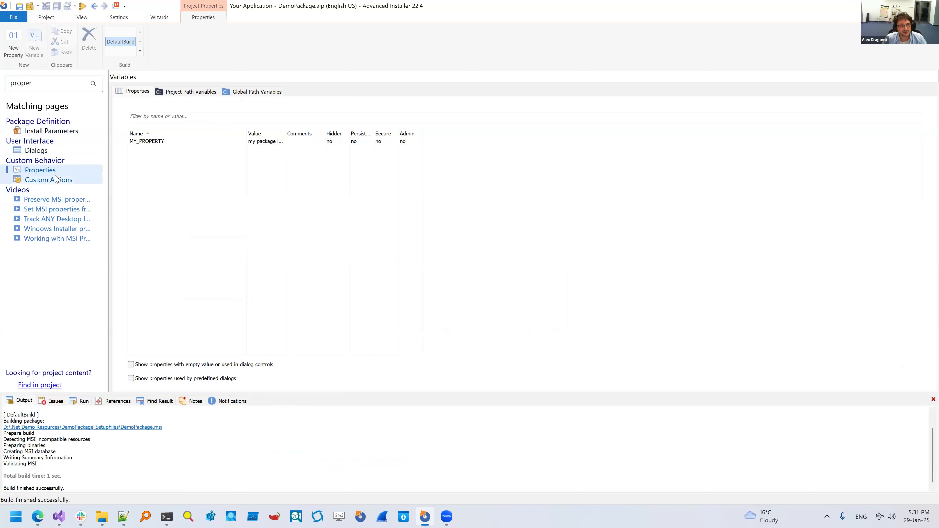
click(458, 162)
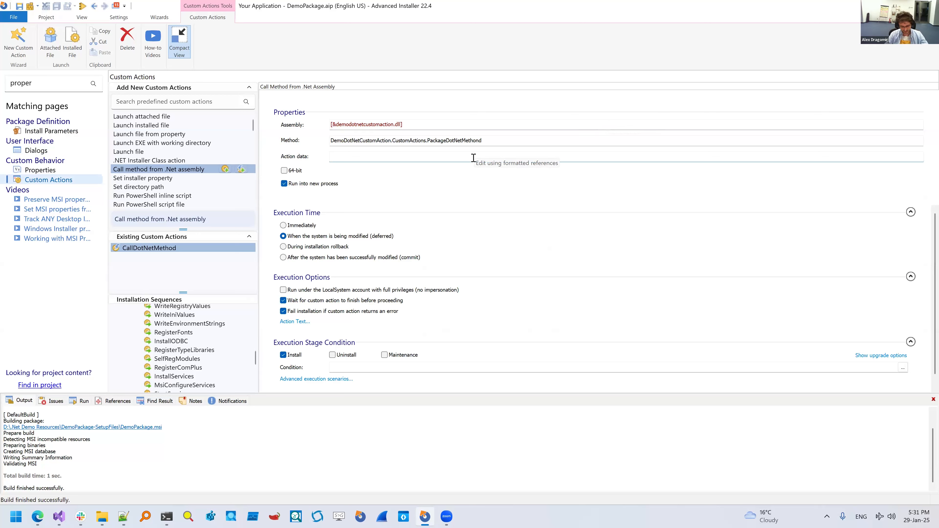
text(al custom action data)
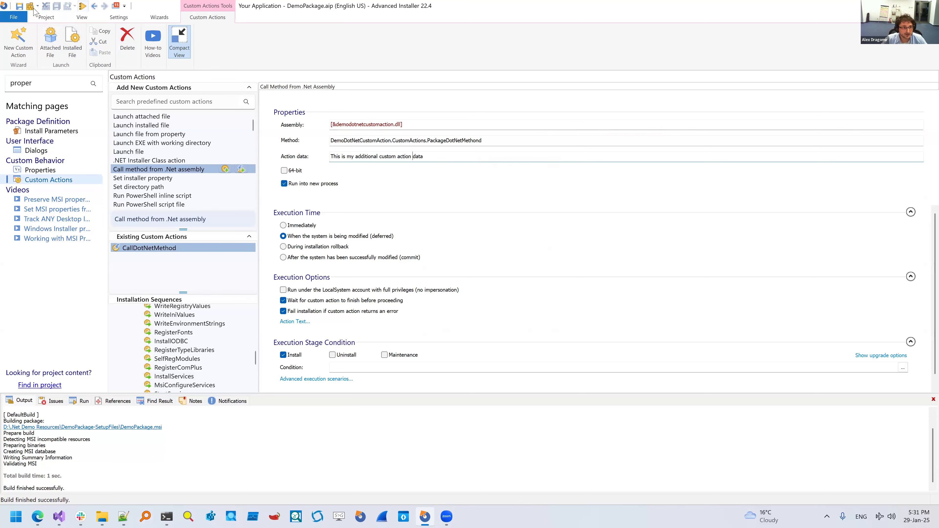
Step: Rebuild the package and run its setup, reviewing the custom action code in Visual Studio during the build
key(F7)
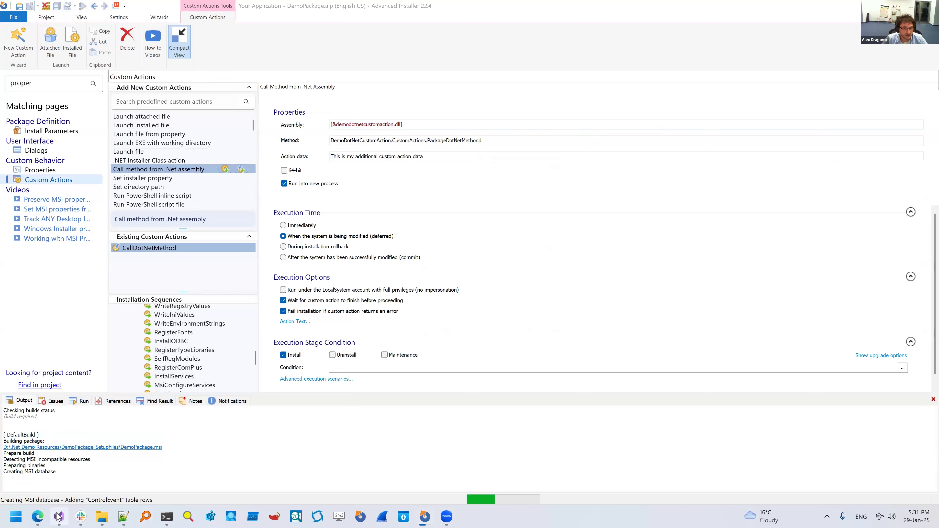
click(59, 516)
scroll(311, 264, up, 4)
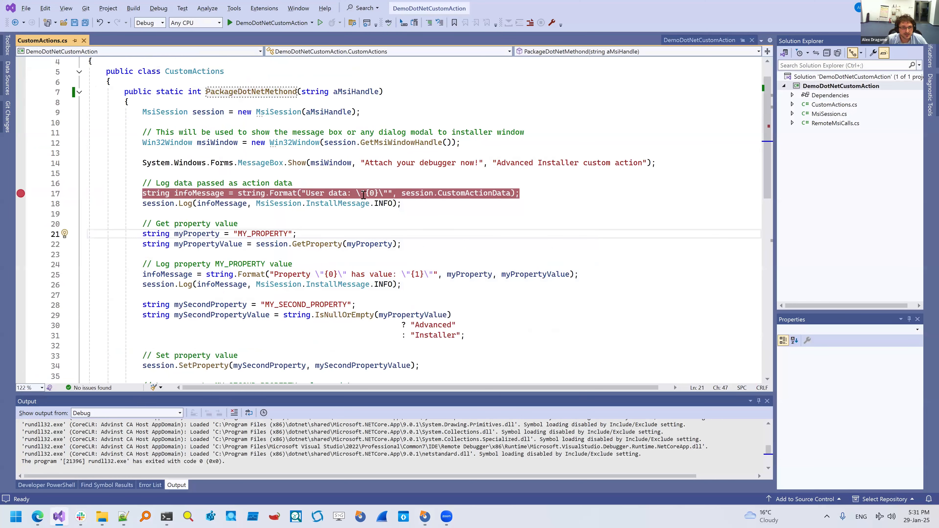
key(alt+Tab)
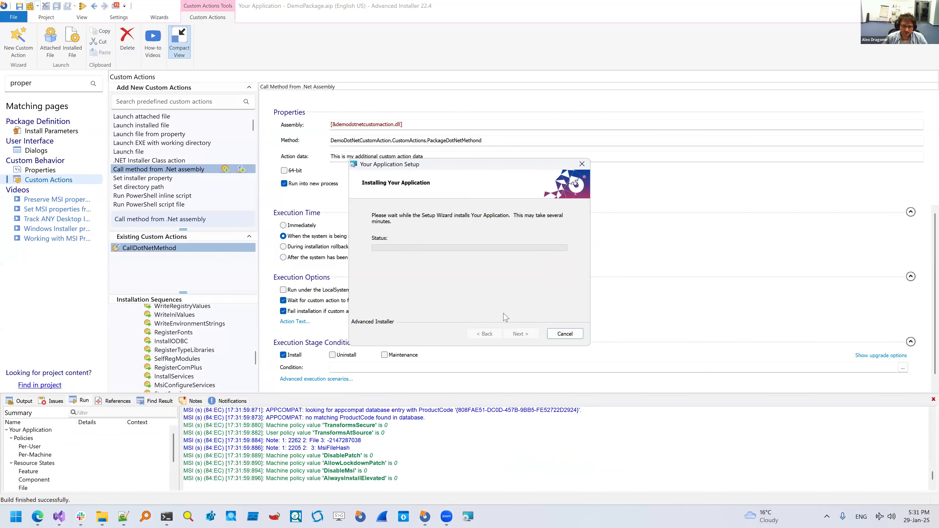
Step: Attach the Visual Studio debugger to the rundll32.exe process titled "Advanced Installer custom action" and dismiss the custom action's message box
click(61, 517)
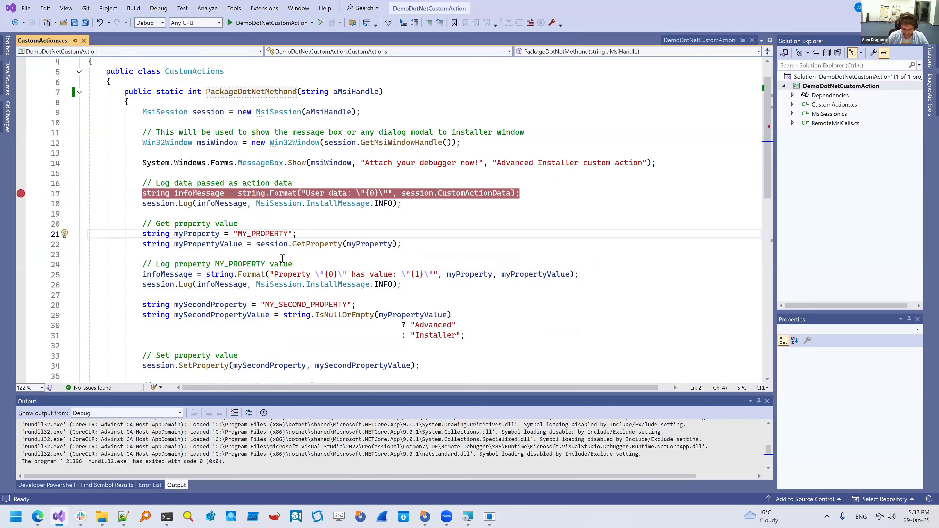
key(ctrl+alt+p)
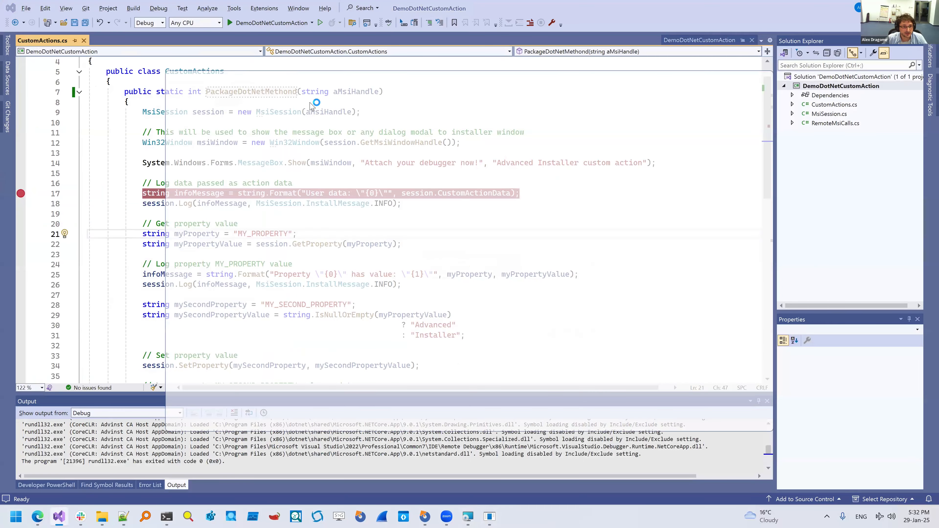
double_click(303, 160)
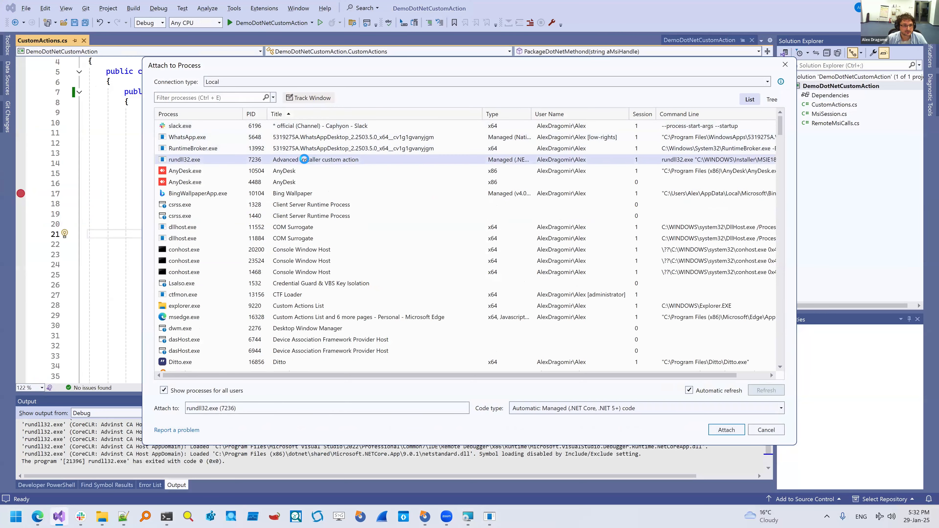
click(499, 517)
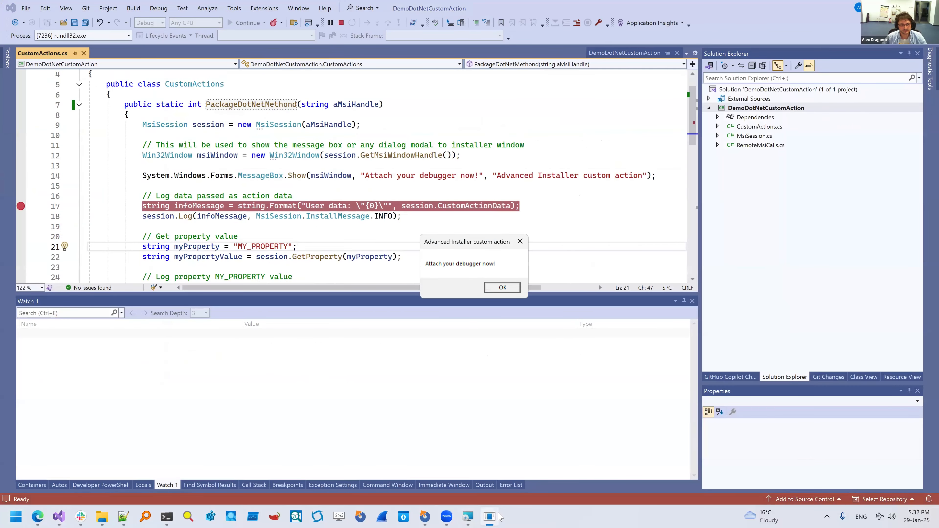
click(502, 287)
Step: Inspect session.CustomActionData on the breakpoint line and add that expression to Watch 1
mouse_move(400, 206)
mouse_move(488, 206)
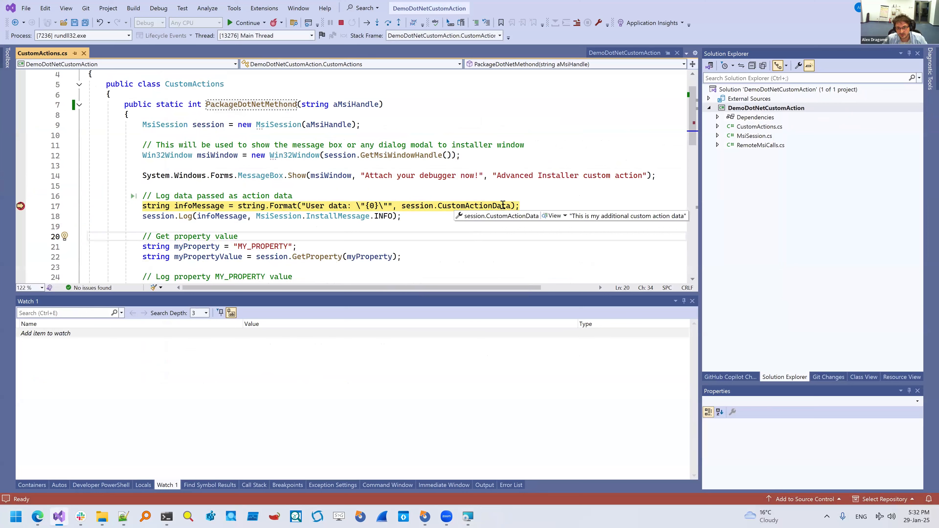
click(406, 206)
key(Down)
key(Down)
drag(402, 206, 511, 206)
key(ctrl+c)
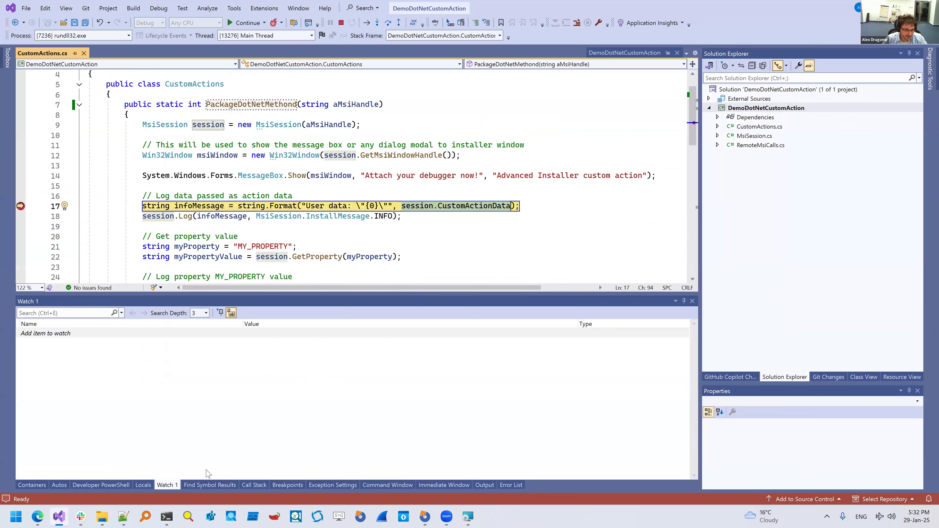
click(112, 338)
key(ctrl+v)
key(Return)
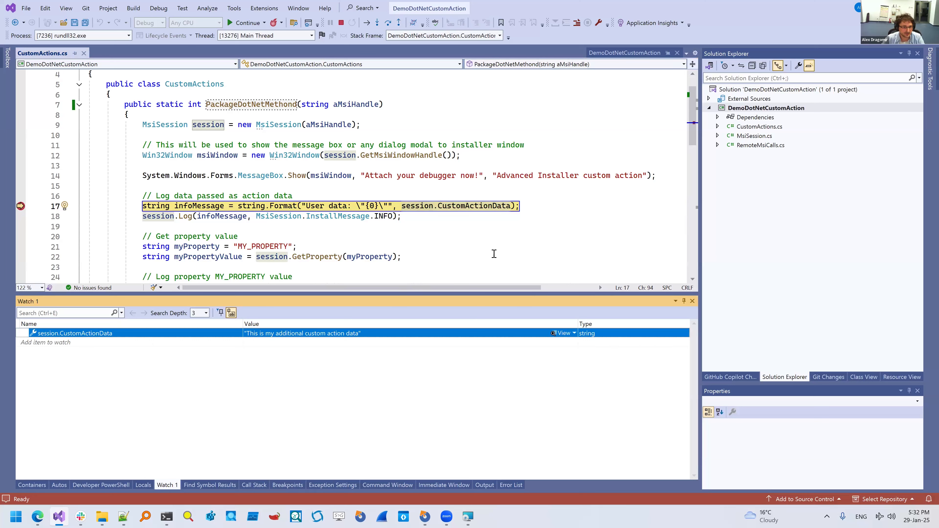
Step: Step over the infoMessage assignment and its session.Log call, and view infoMessage in the Text Visualizer
click(459, 218)
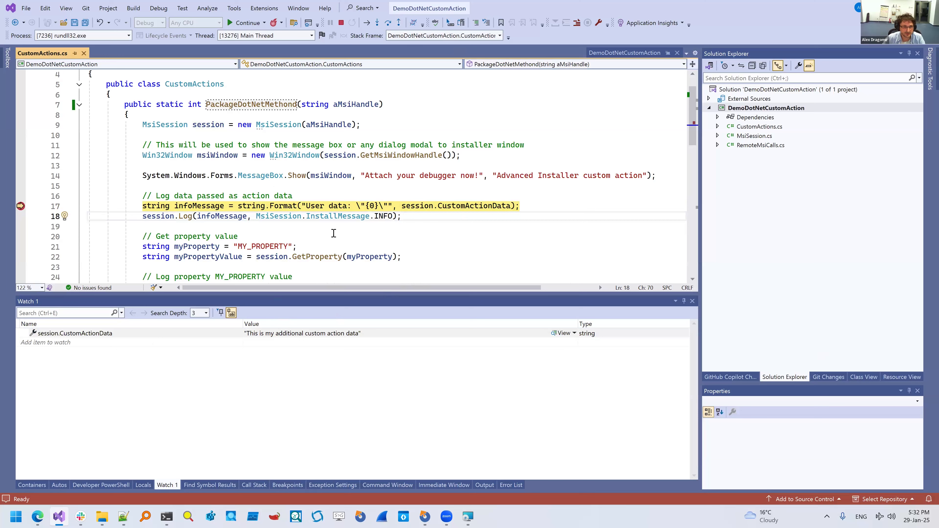
key(F10)
key(F10)
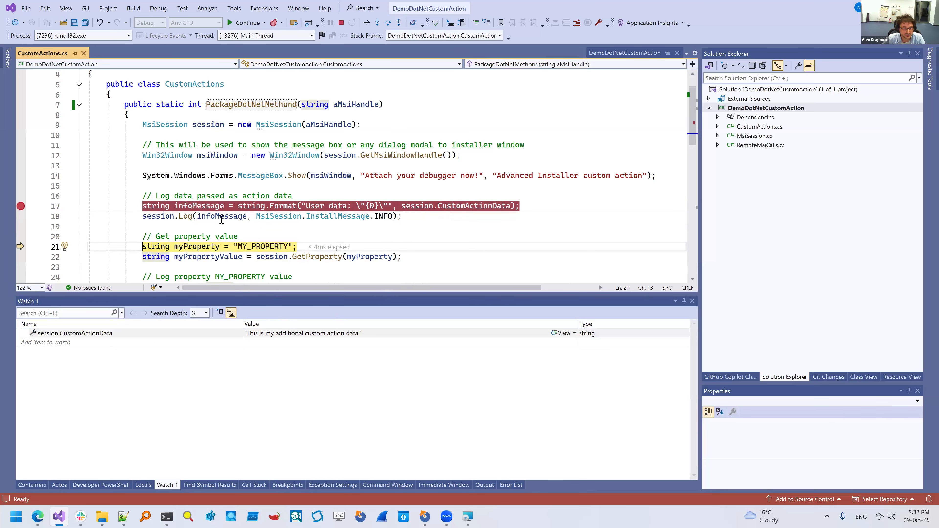
mouse_move(210, 204)
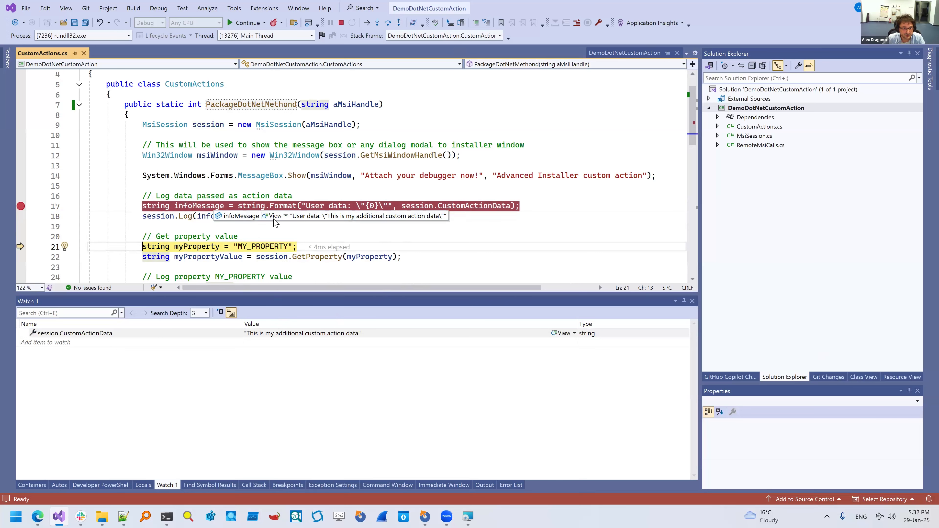
click(274, 219)
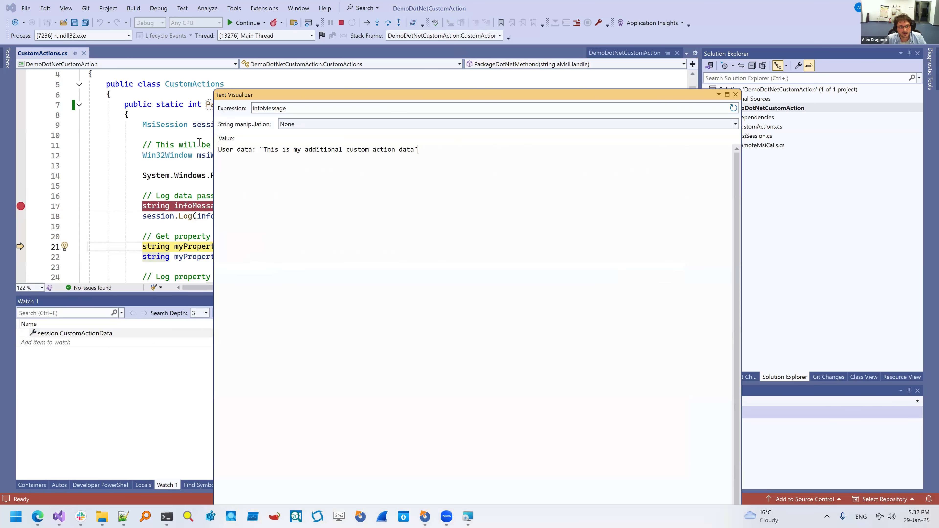
Step: Close the Text Visualizer and compare the user data line in Advanced Installer's run log with the custom action's Action data
key(ctrl+a)
key(Escape)
click(625, 174)
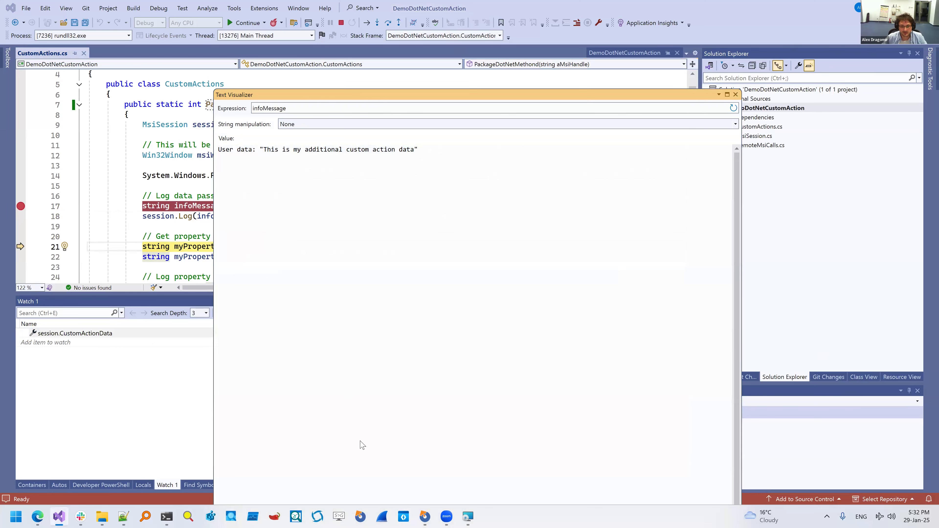
key(Escape)
click(474, 517)
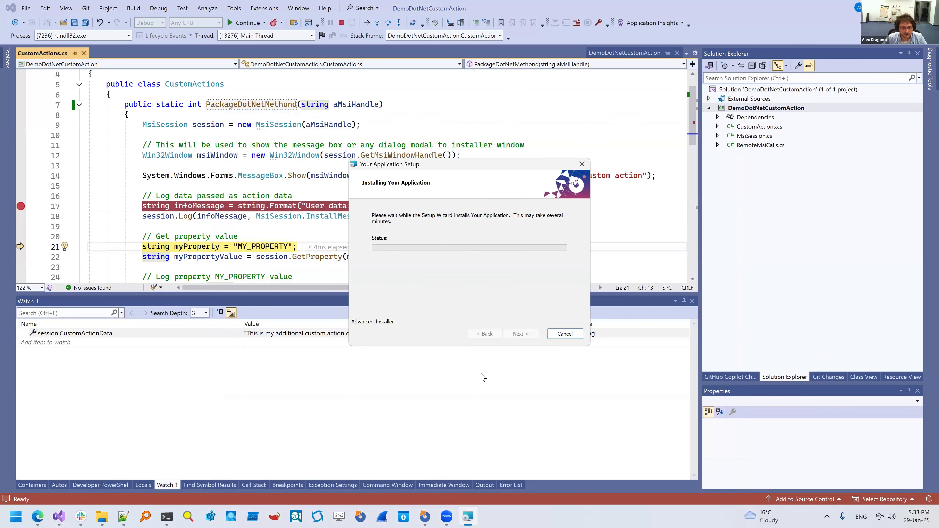
click(425, 517)
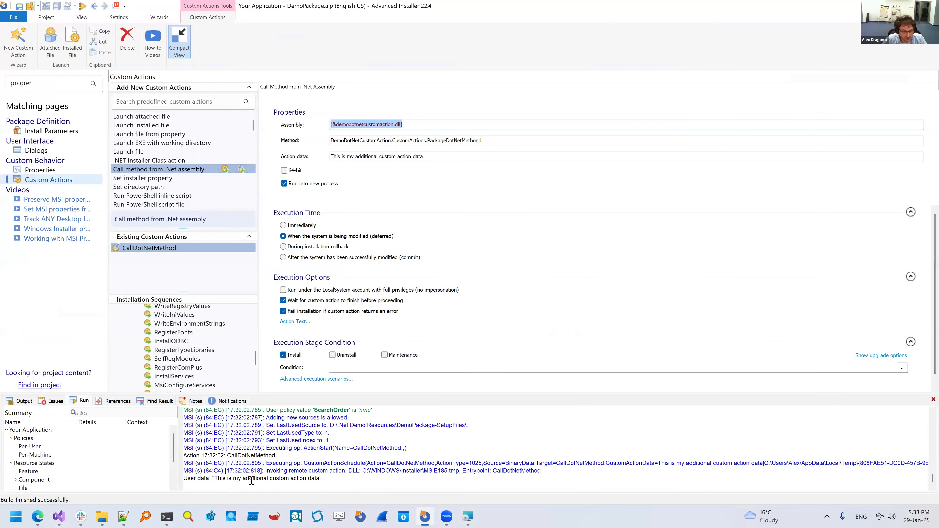
drag(321, 479, 180, 480)
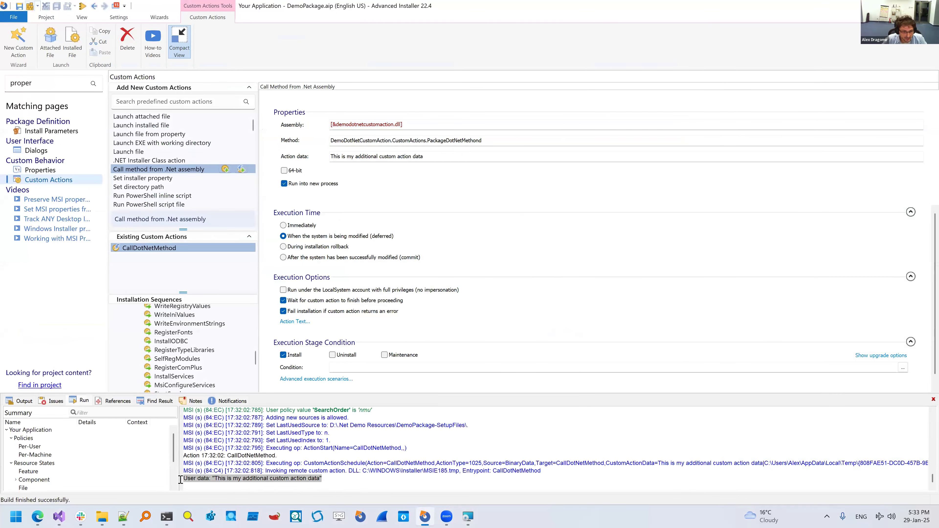
click(267, 478)
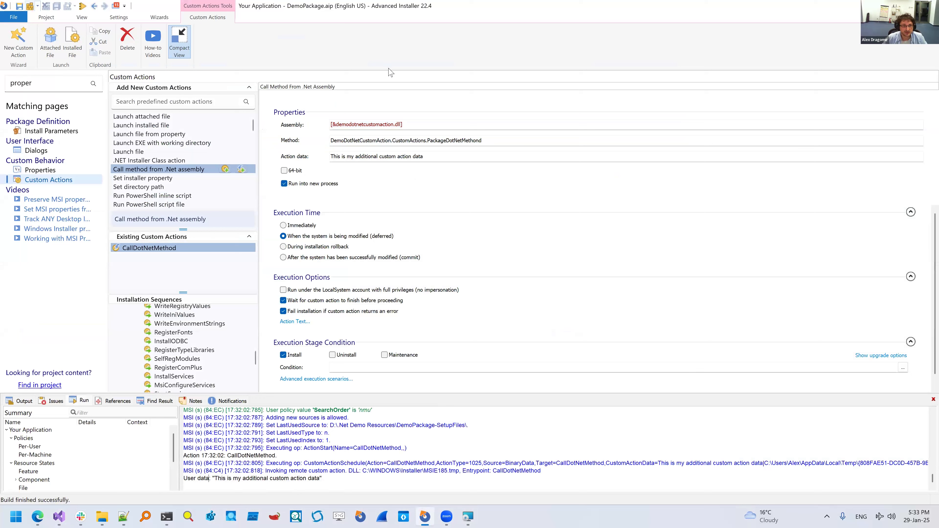
click(444, 153)
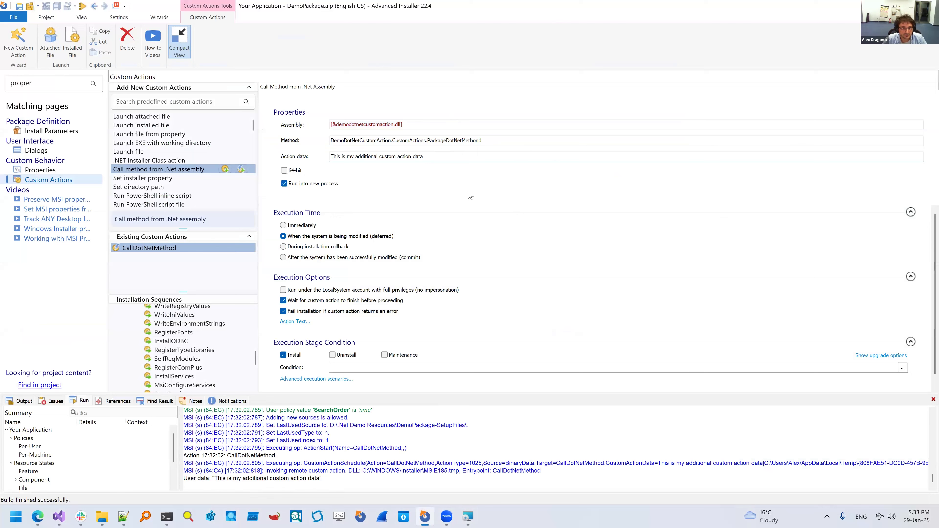
Step: Return to Visual Studio, step over the myProperty and session.GetProperty lines, and inspect myPropertyValue
click(43, 513)
click(58, 516)
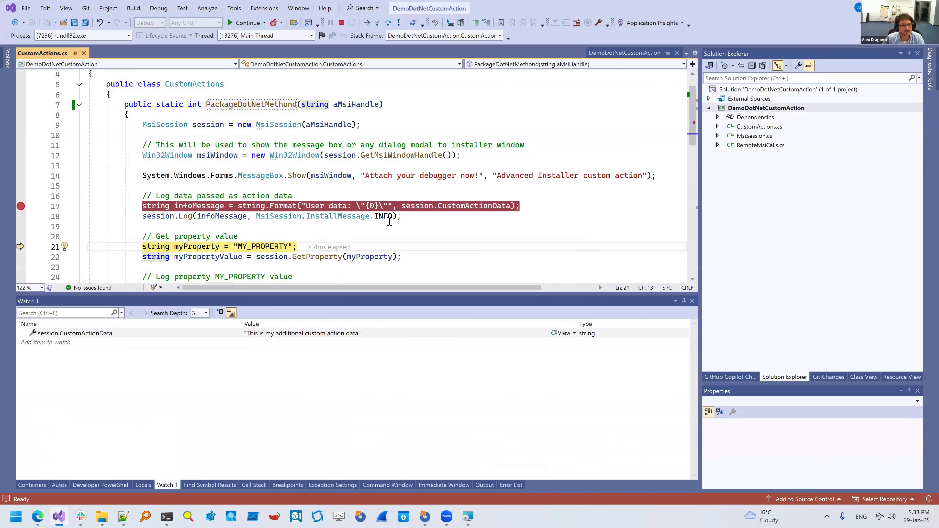
scroll(394, 166, down, 2)
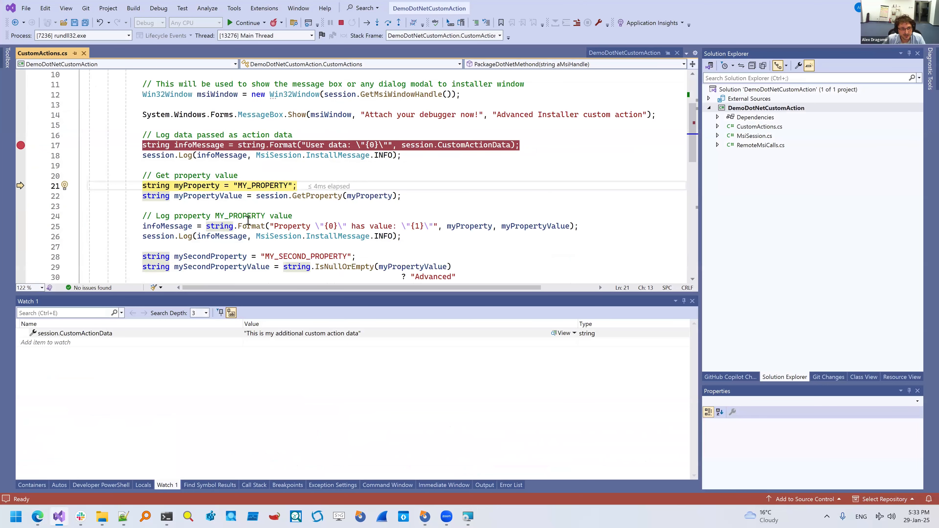
key(F10)
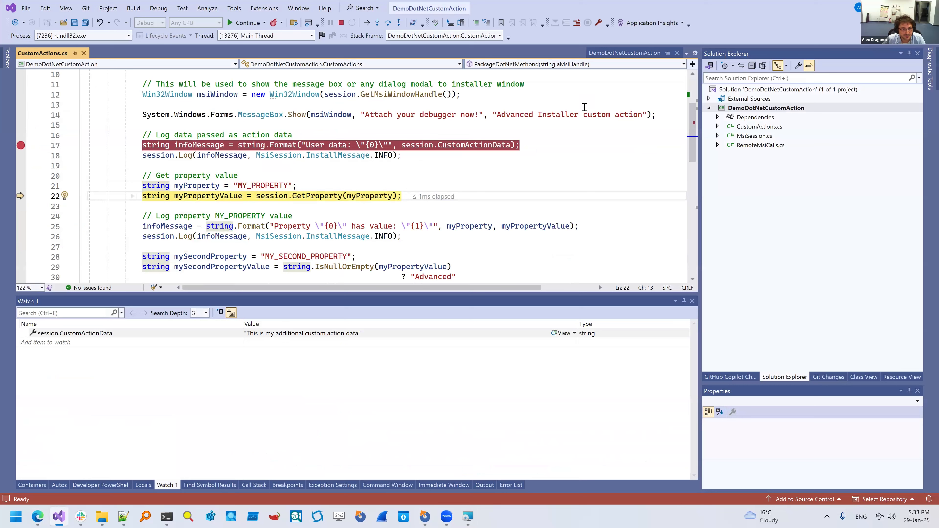
key(F10)
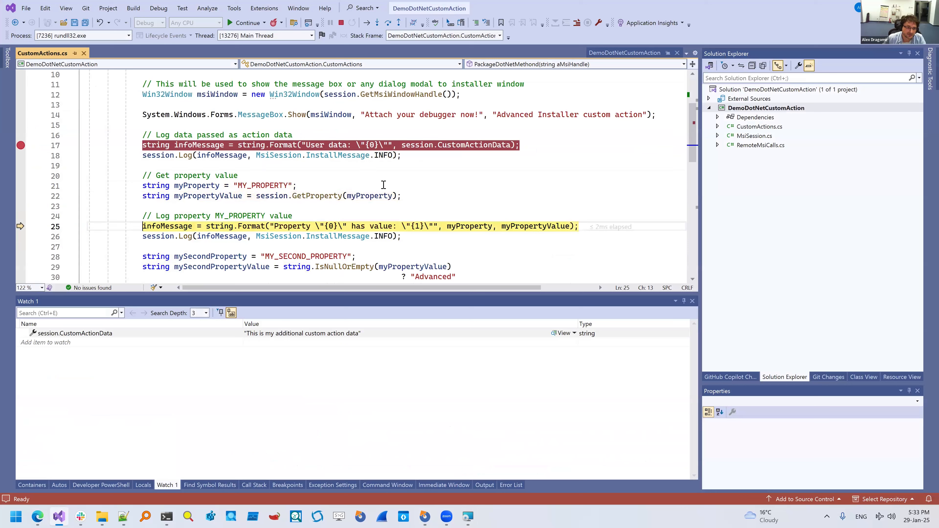
mouse_move(203, 196)
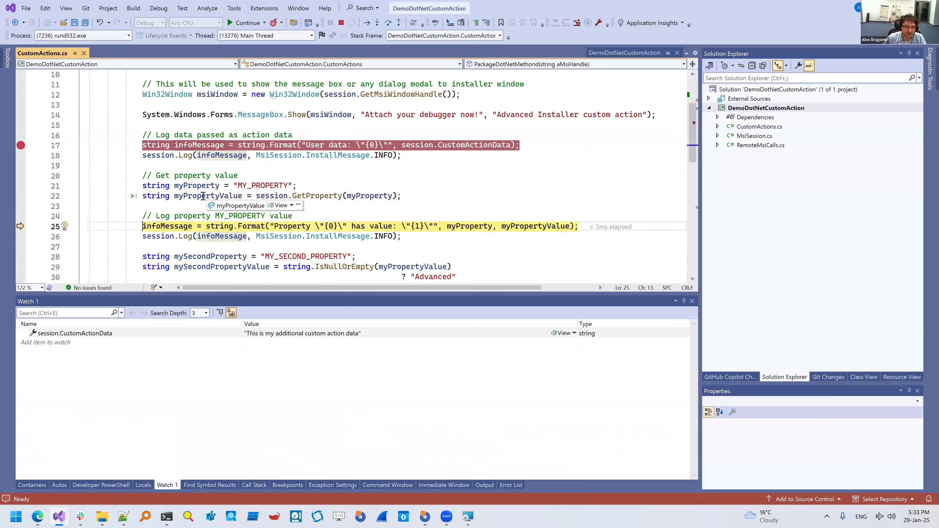
click(195, 197)
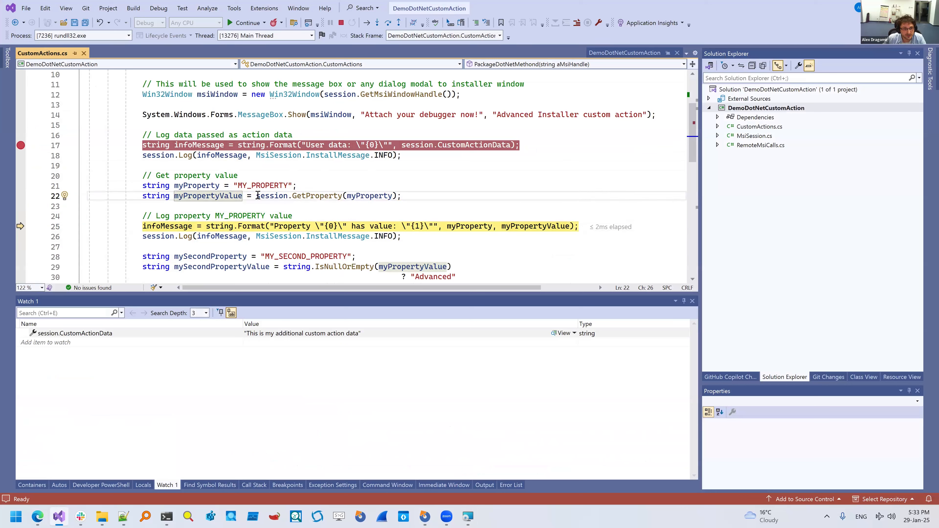
double_click(195, 196)
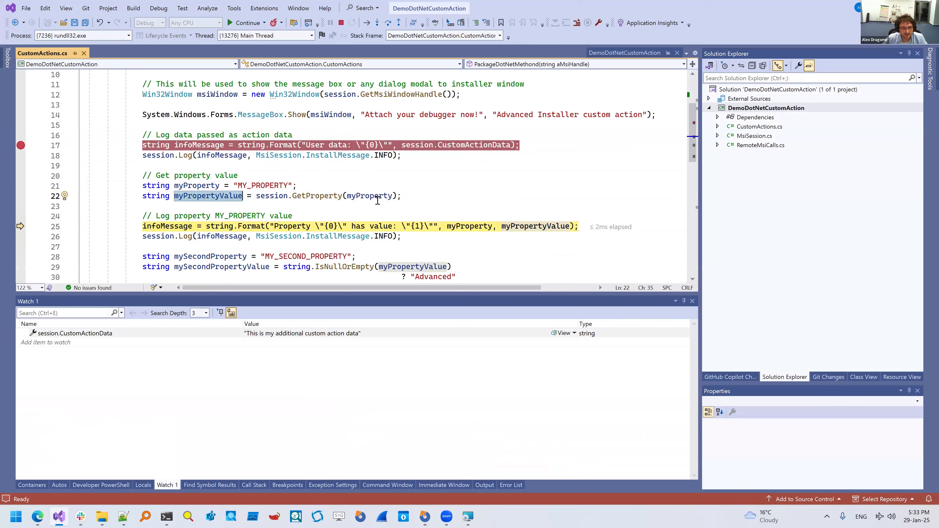
Step: Check MY_PROPERTY on Advanced Installer's Properties page against the property name passed to session.GetProperty in the Visual Studio code
click(425, 517)
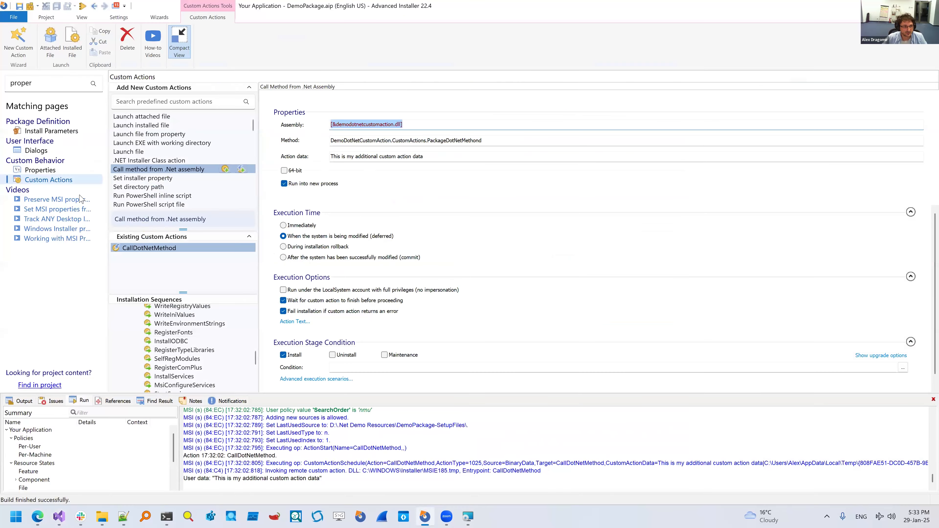
click(86, 81)
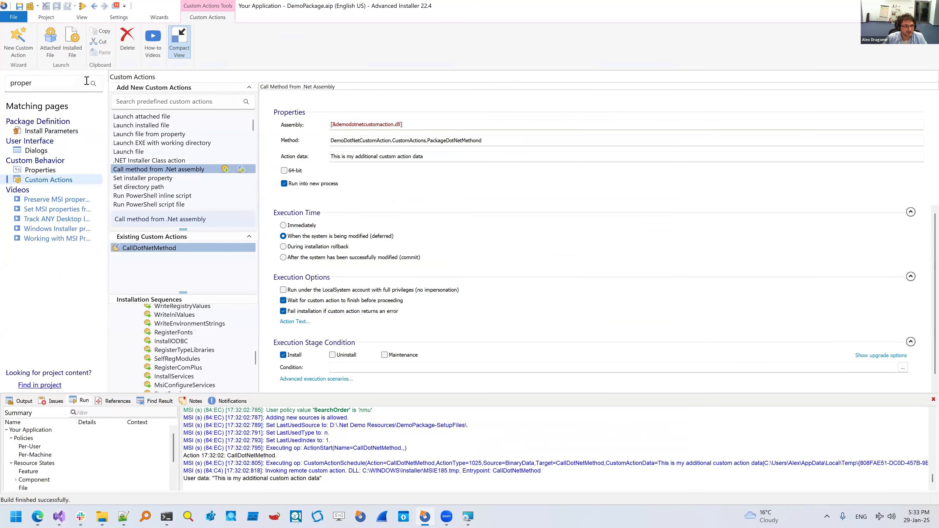
click(40, 170)
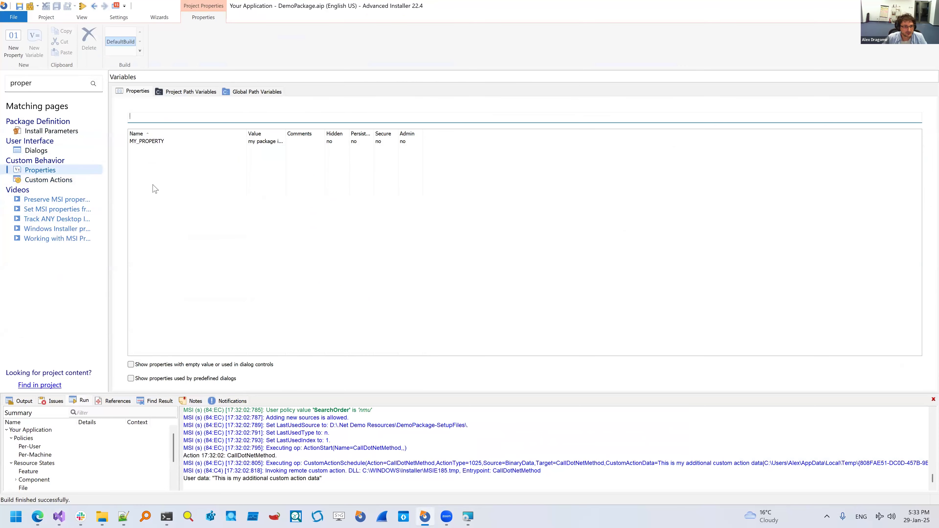
double_click(163, 142)
key(alt+Tab)
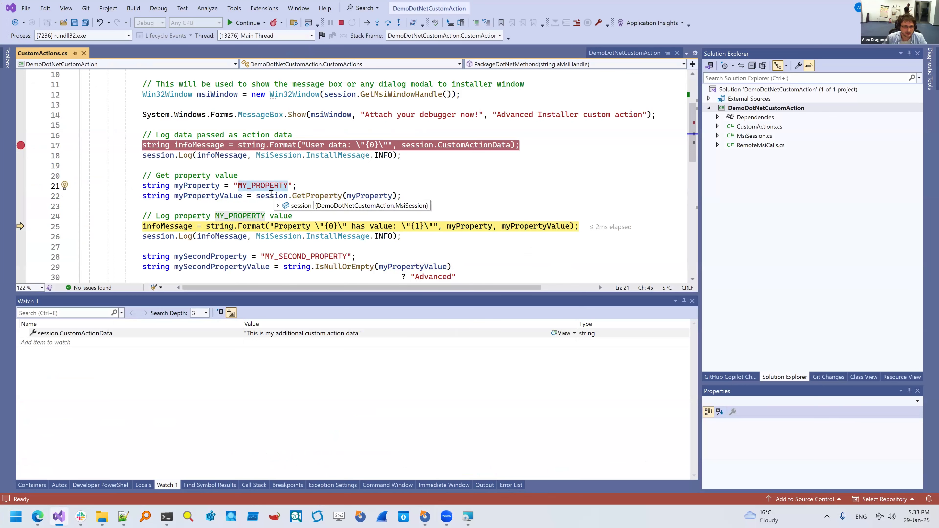
click(370, 197)
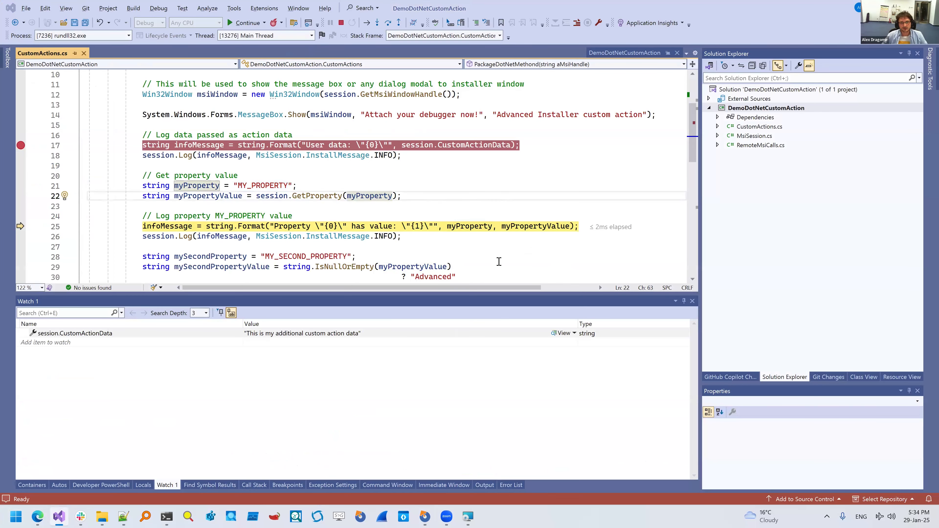
key(alt+Tab)
key(Return)
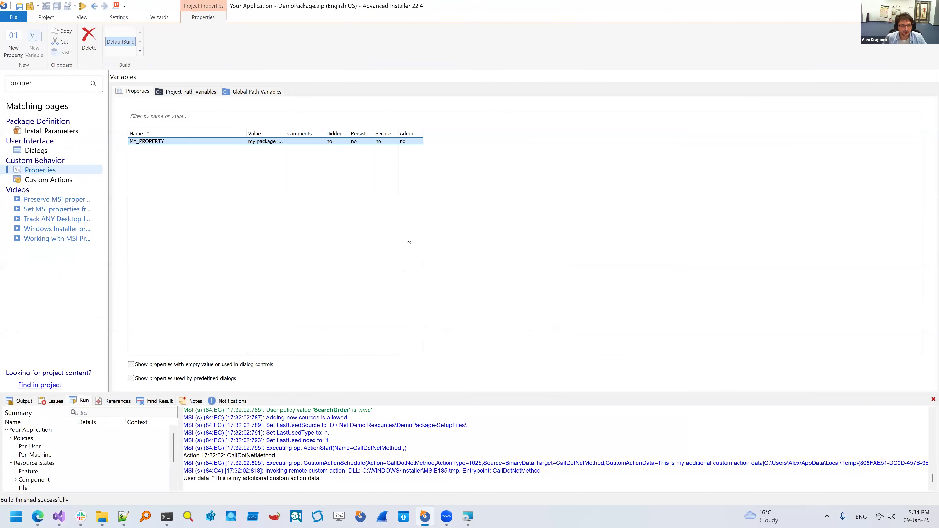
Step: Resume the debugged custom action, move the breakpoint from line 17 to line 21, and close the finished setup
key(alt+Tab)
key(F5)
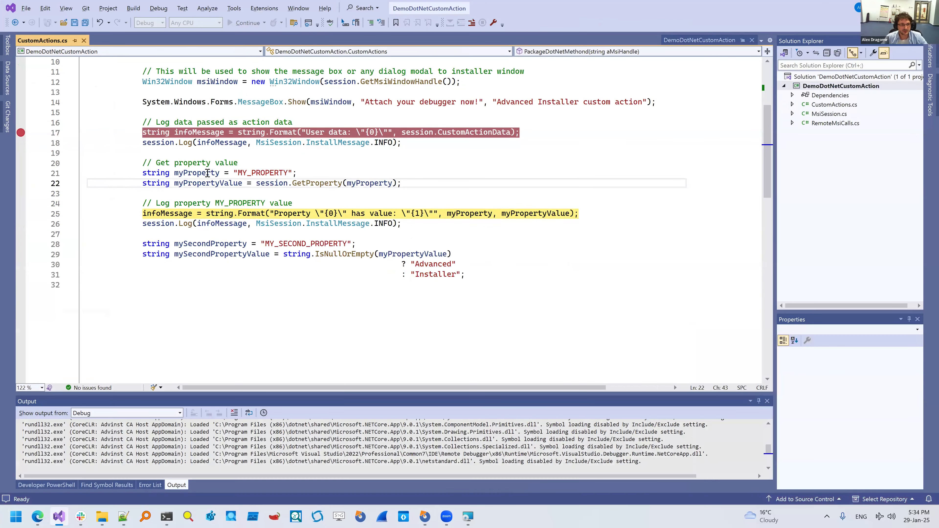
click(20, 134)
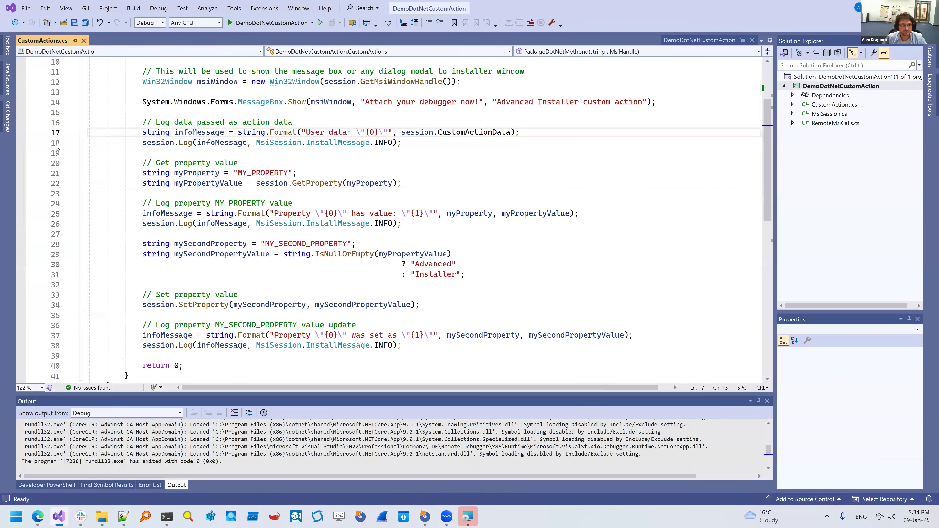
click(21, 174)
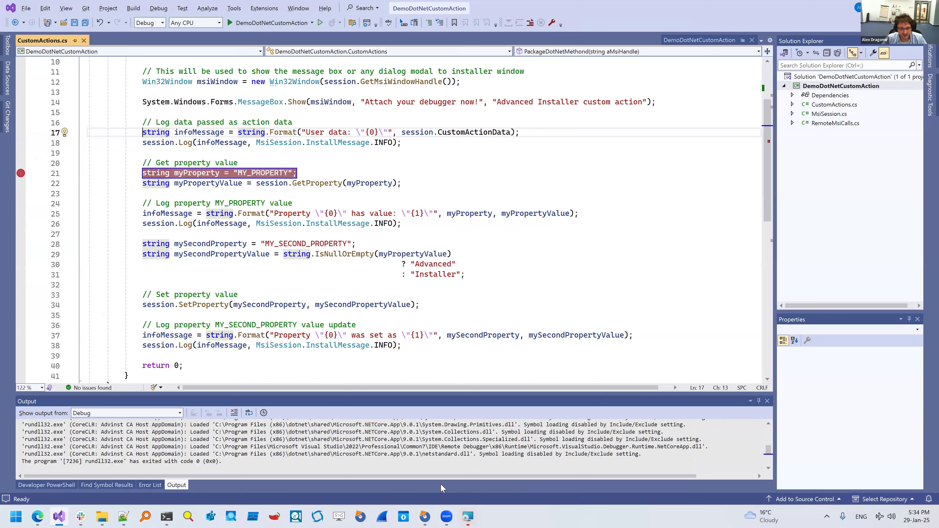
click(468, 517)
click(521, 333)
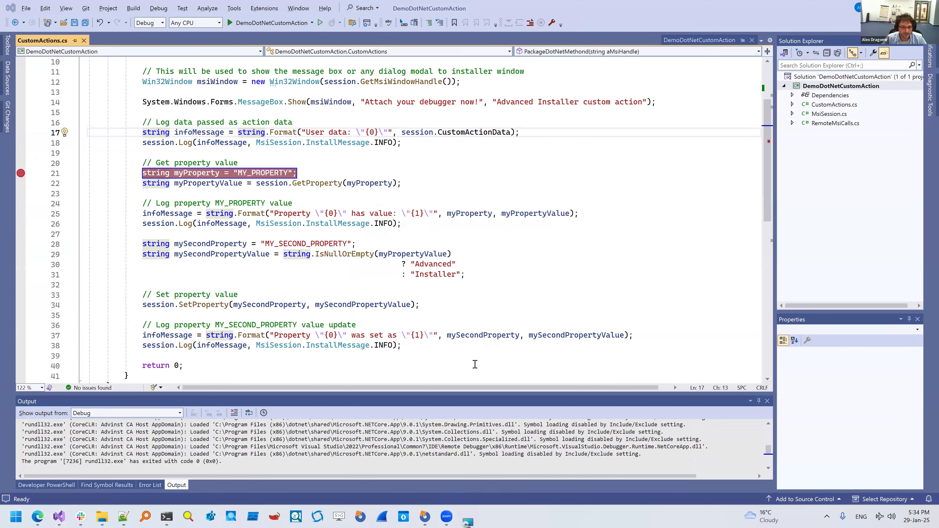
Step: Run the package again from Advanced Installer and start its installation through the setup wizard
click(425, 517)
click(82, 6)
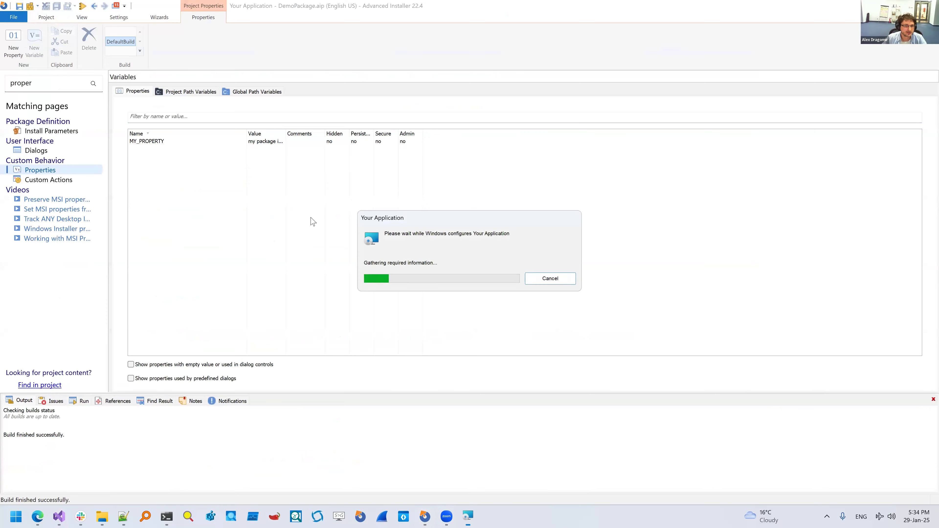
click(521, 334)
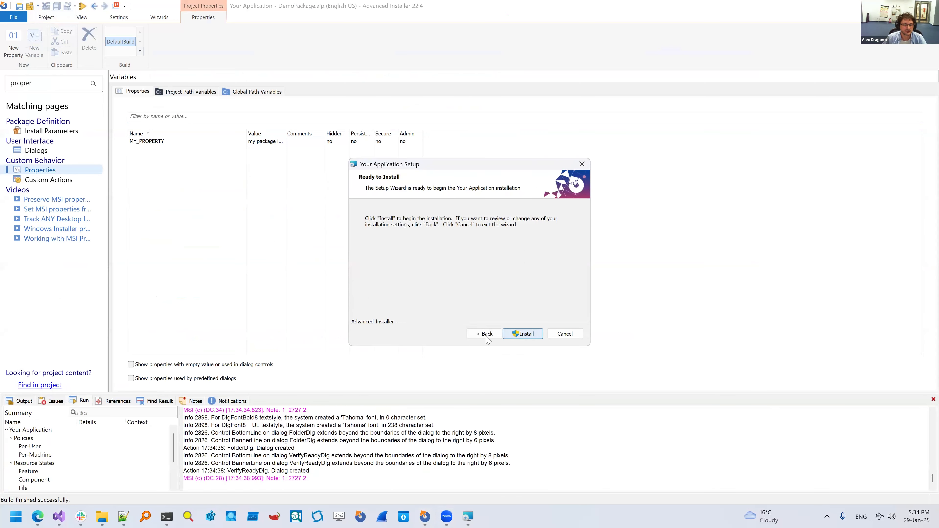
click(518, 335)
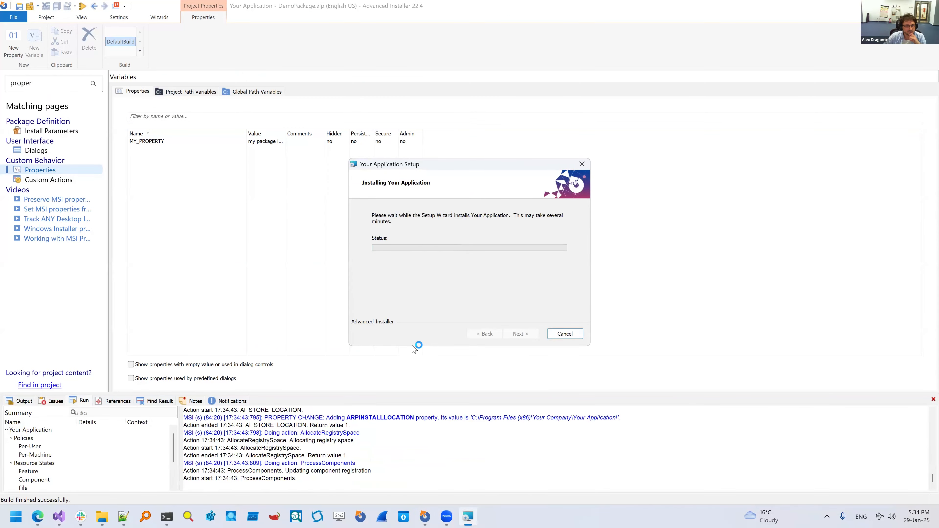
Step: Attach the Visual Studio debugger to the "Advanced Installer custom action" rundll32.exe process and dismiss its message box to reach the line 21 breakpoint
click(59, 516)
key(ctrl+alt+p)
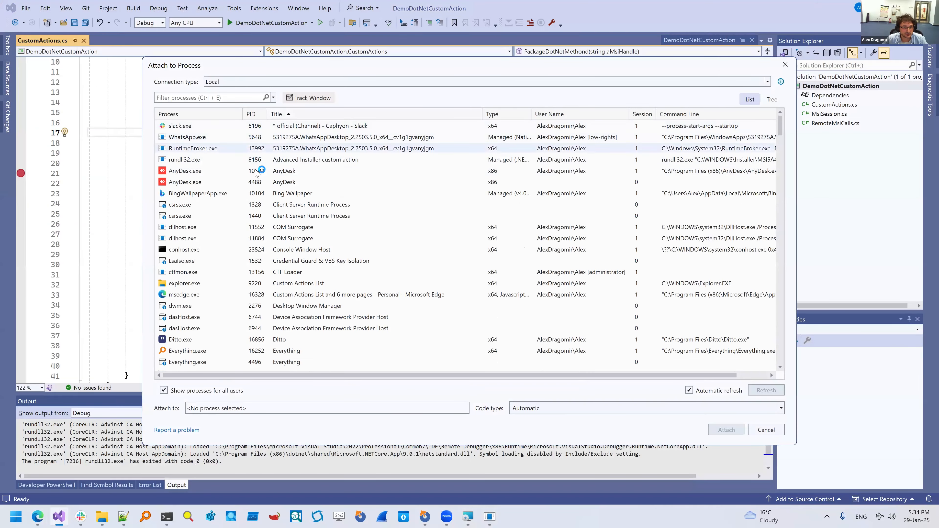
double_click(354, 159)
click(494, 517)
key(Return)
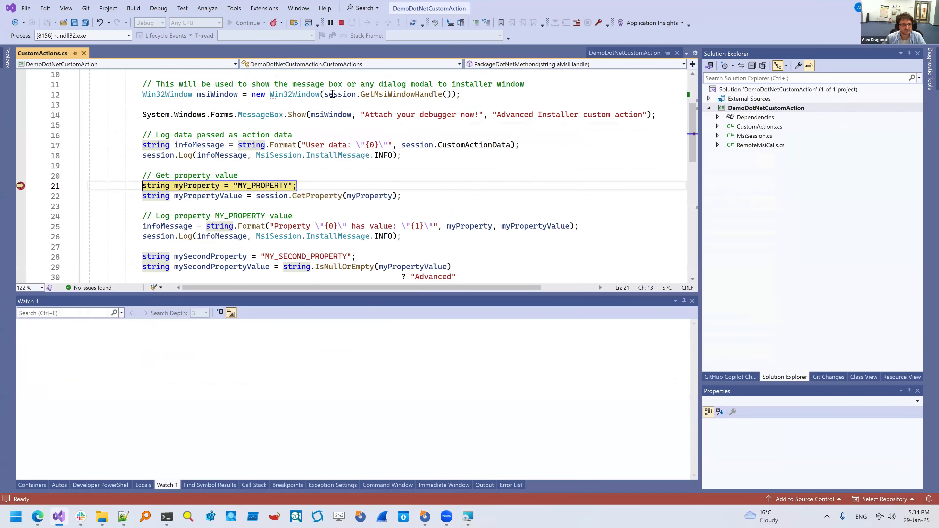
Step: Step over lines 21 and 22, then move the execution pointer from line 25 back to the session.GetProperty line
key(F10)
key(F10)
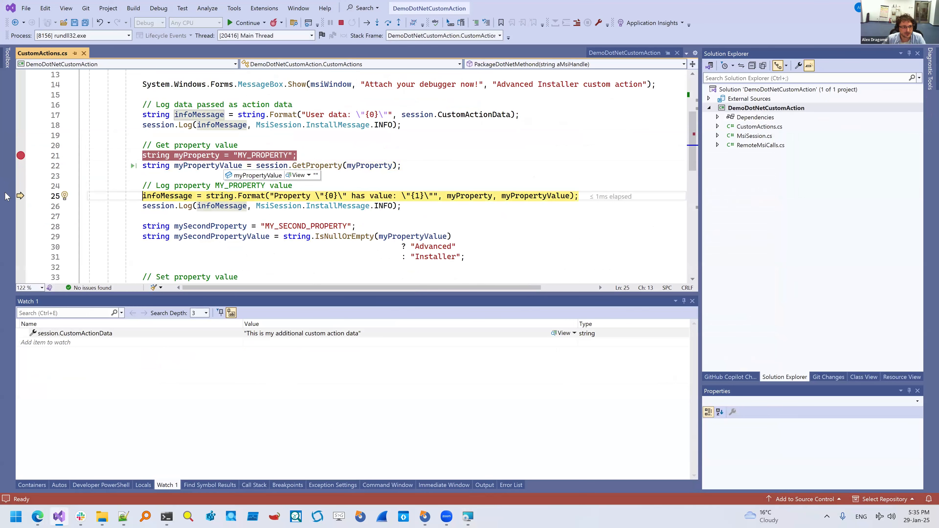
drag(21, 195, 26, 174)
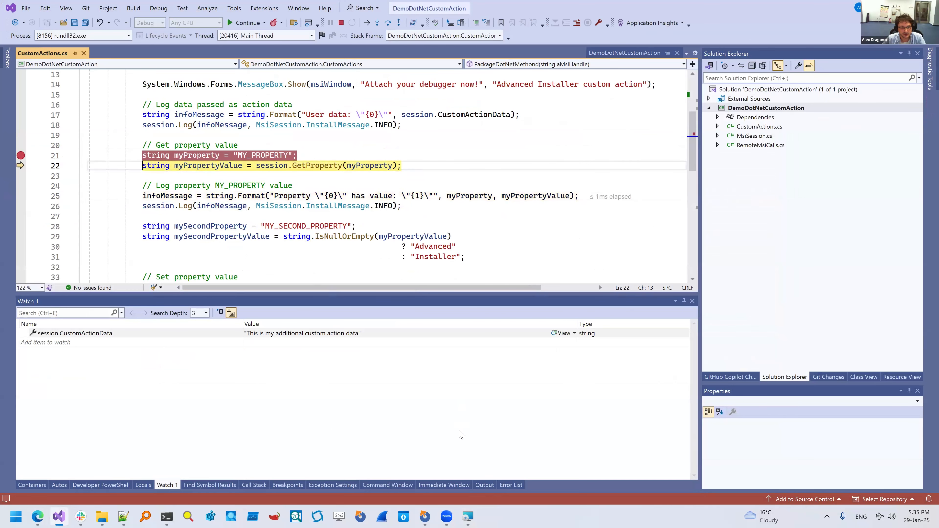
Step: Clear the page search in Advanced Installer and set the CallDotNetMethod custom action's execution time to Immediately
click(424, 517)
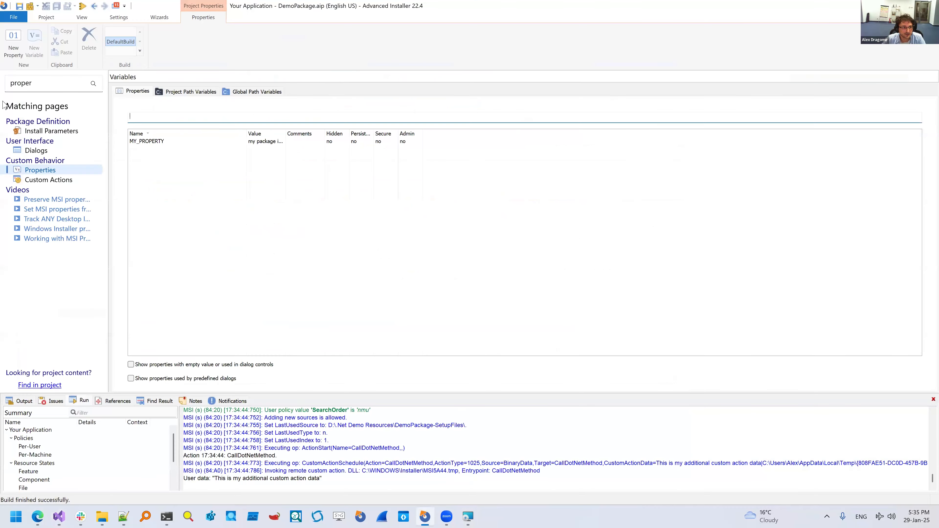
click(70, 84)
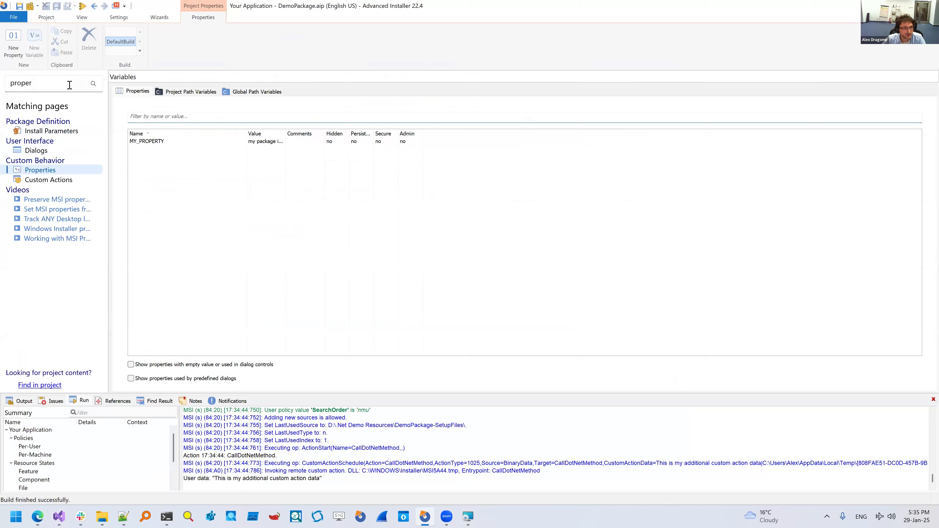
click(88, 85)
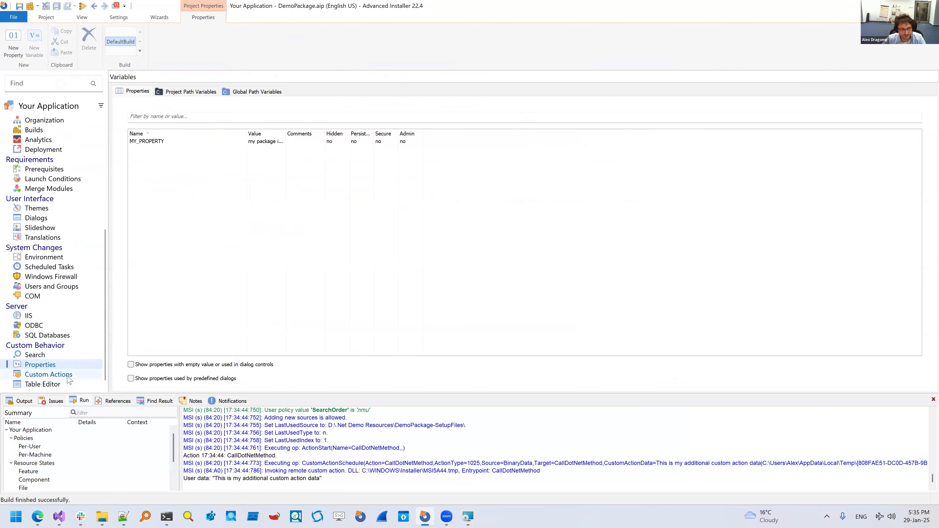
click(56, 374)
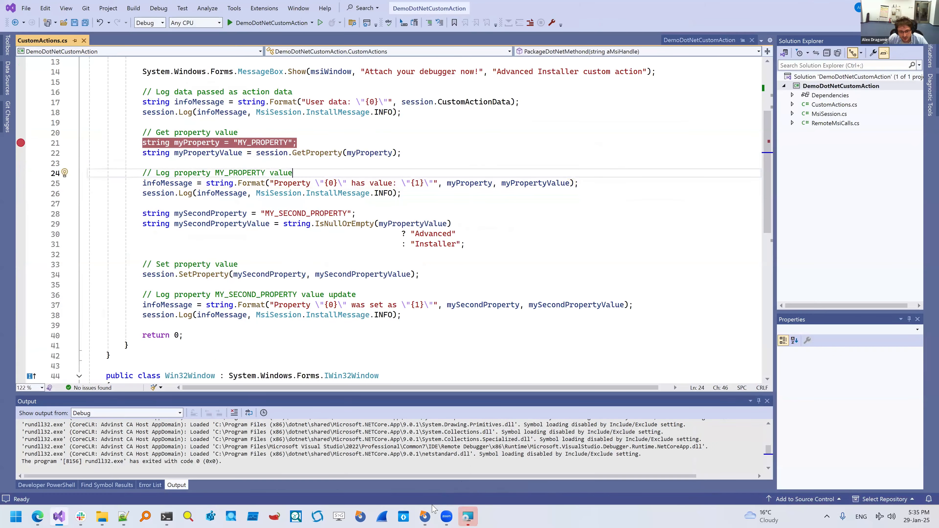
click(425, 514)
click(300, 226)
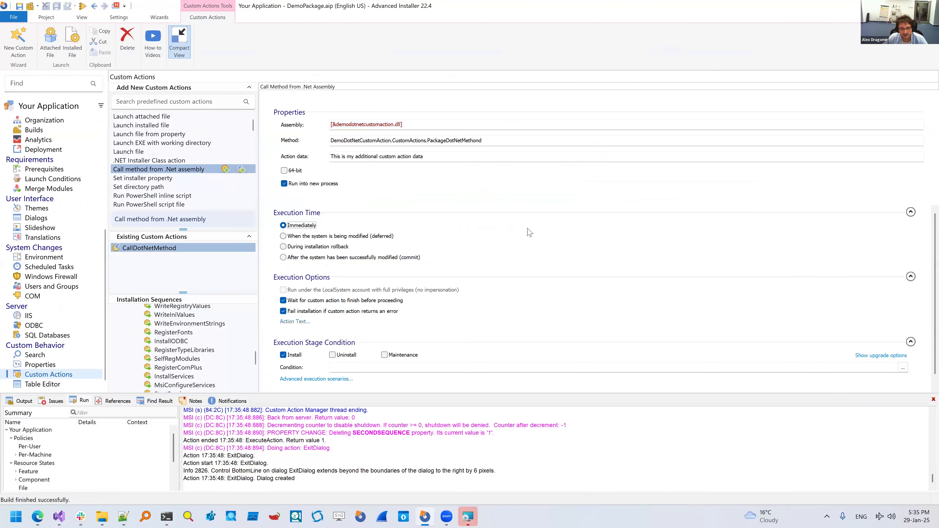
Step: Build and run the package with the immediate custom action, and start its installation through the setup wizard
key(F5)
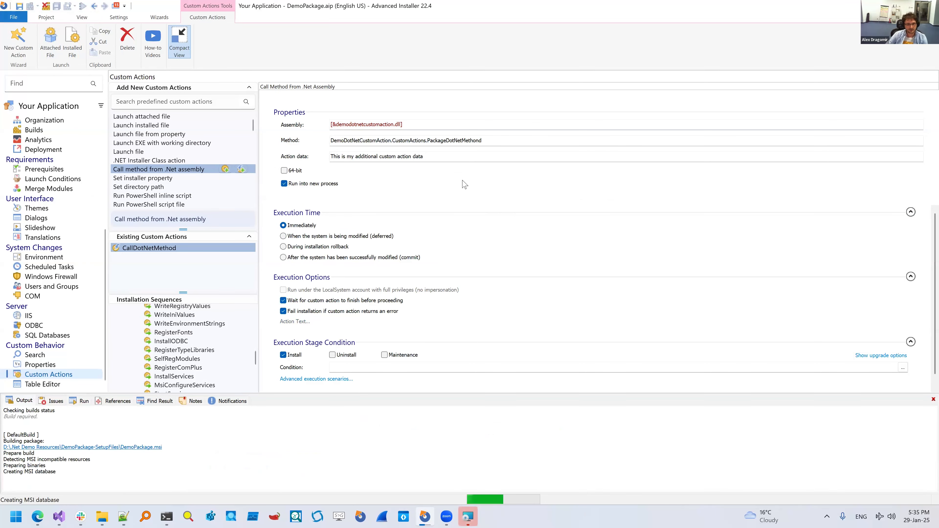
click(468, 516)
click(516, 335)
key(F5)
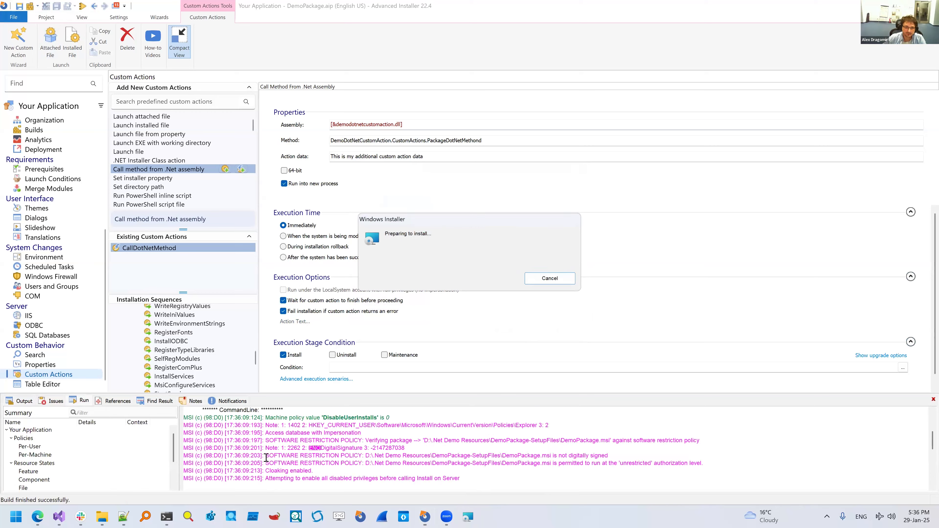
click(530, 335)
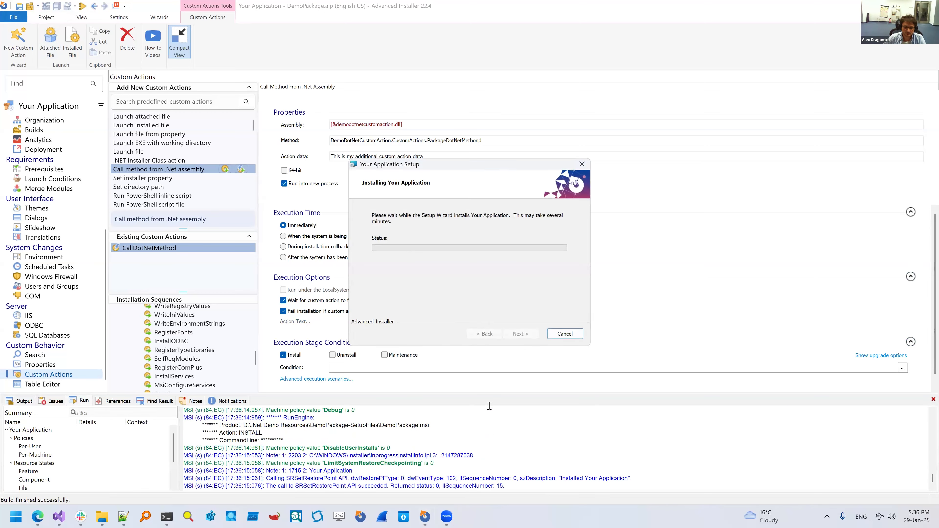
Step: Switch to Visual Studio and attach the debugger to the rundll32.exe process showing the "Advanced Installer custom action" message box
click(59, 517)
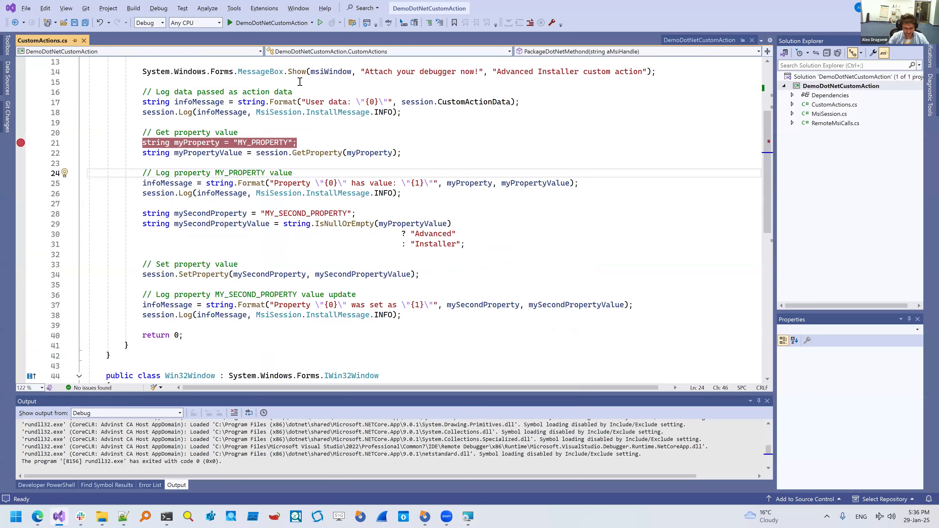
key(ctrl+alt+p)
click(322, 116)
double_click(287, 163)
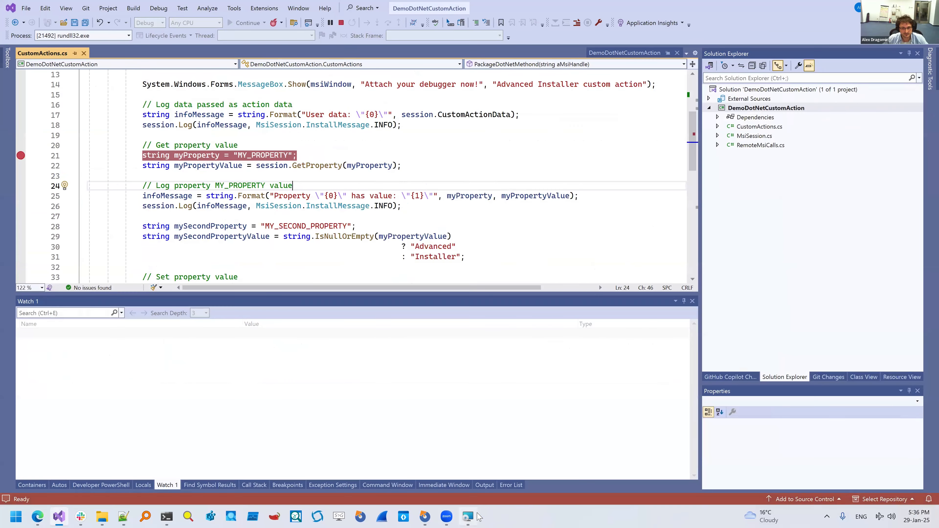
Step: Step over the session.GetProperty line to line 25, inspect myPropertyValue in the Text Visualizer, and close it
scroll(377, 188, down, 2)
key(F10)
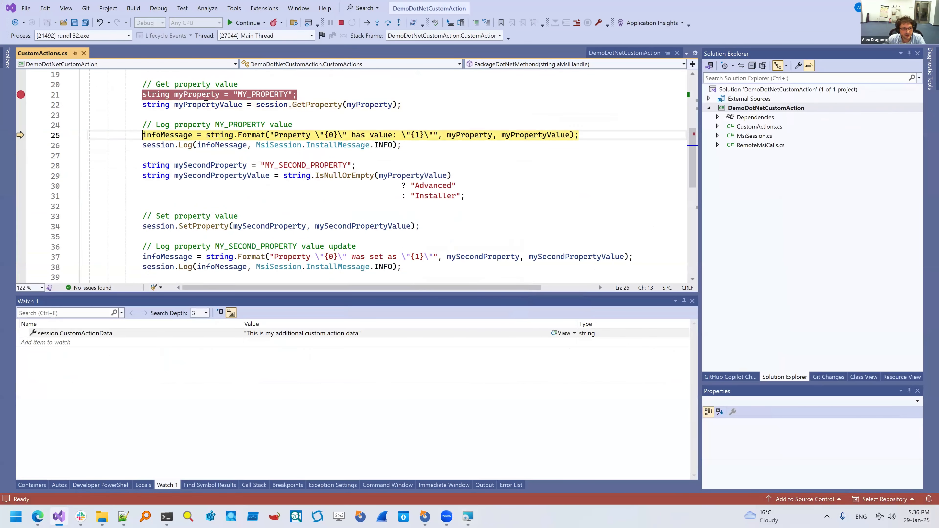
click(178, 105)
mouse_move(218, 106)
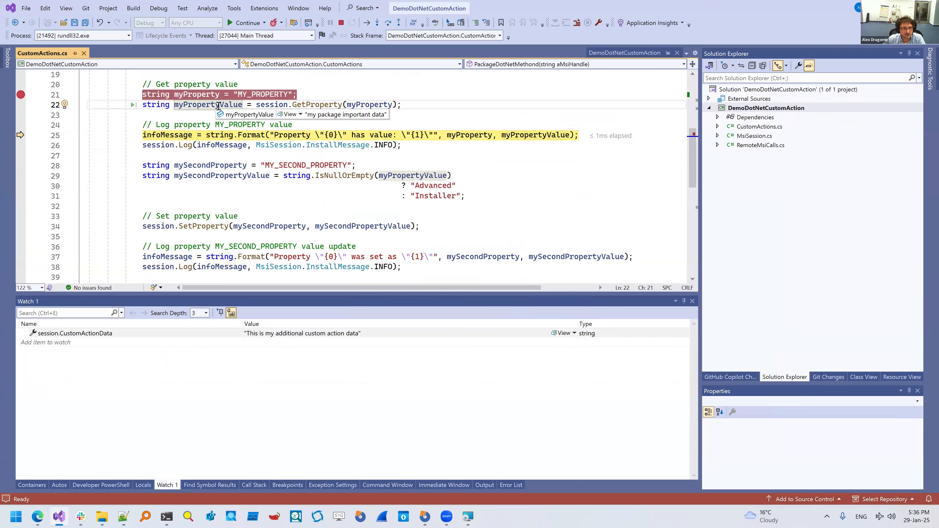
click(288, 114)
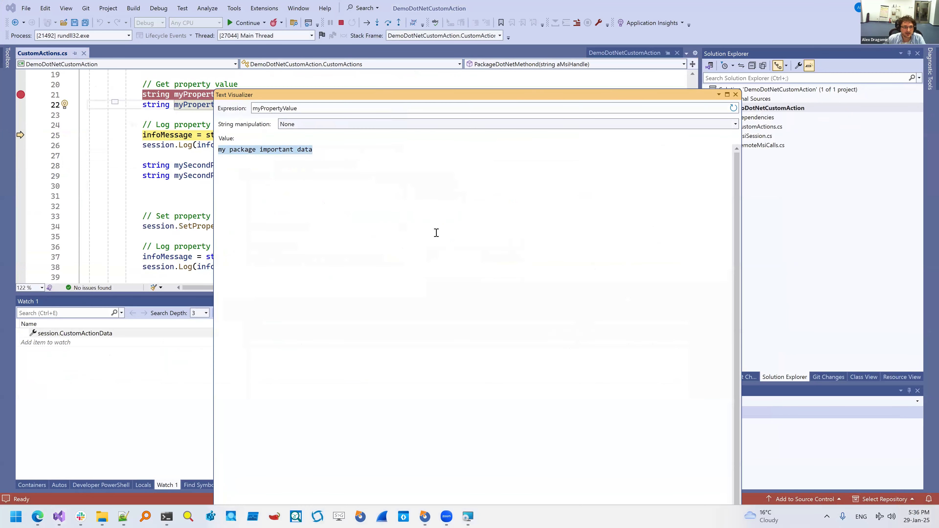
click(122, 85)
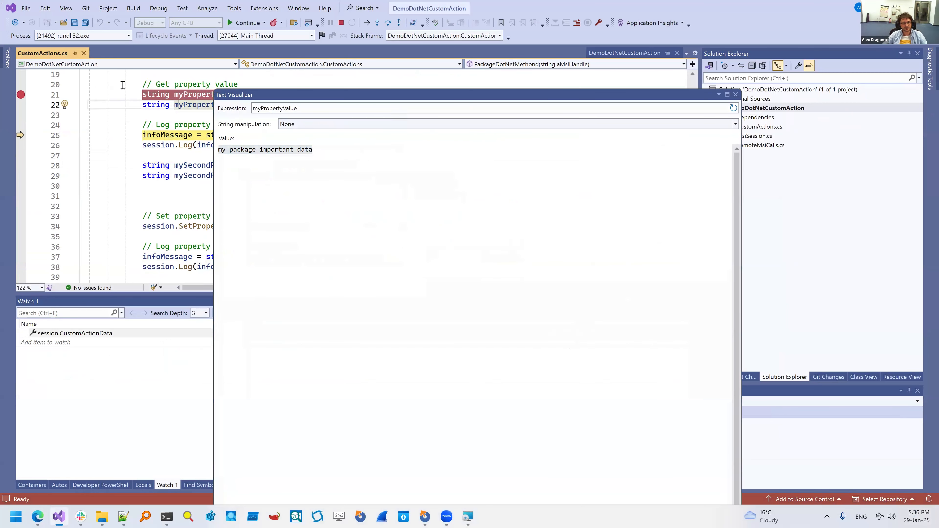
click(575, 150)
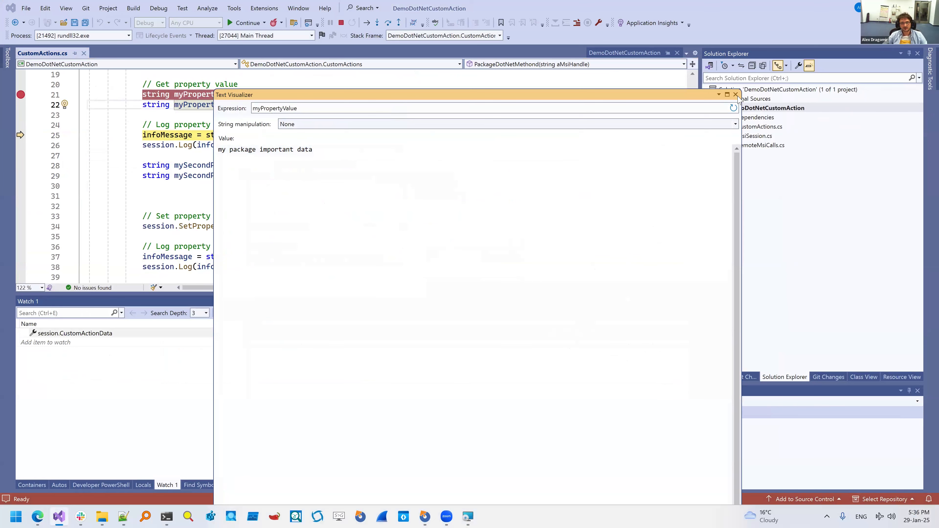
click(737, 95)
click(197, 144)
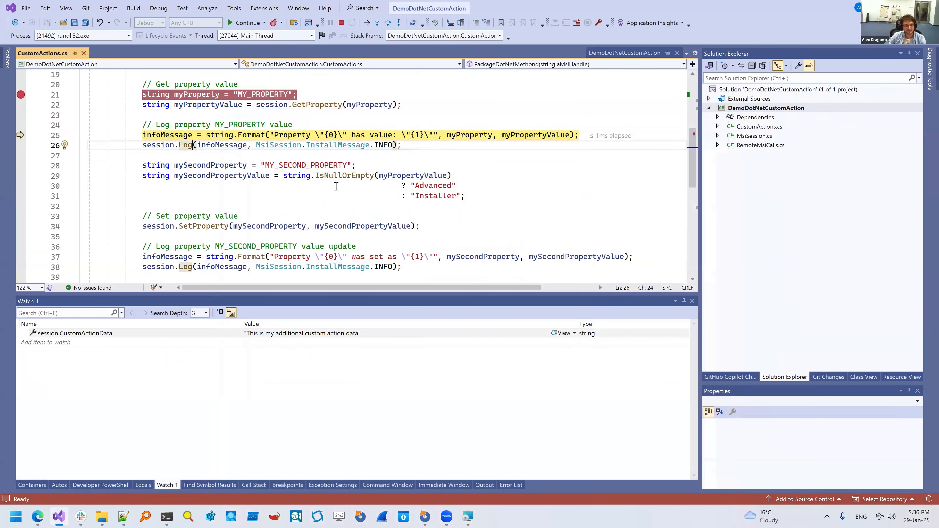
Step: Step over the string.Format call on line 25 and inspect the value of infoMessage
scroll(473, 233, up, 2)
scroll(273, 176, down, 1)
key(F10)
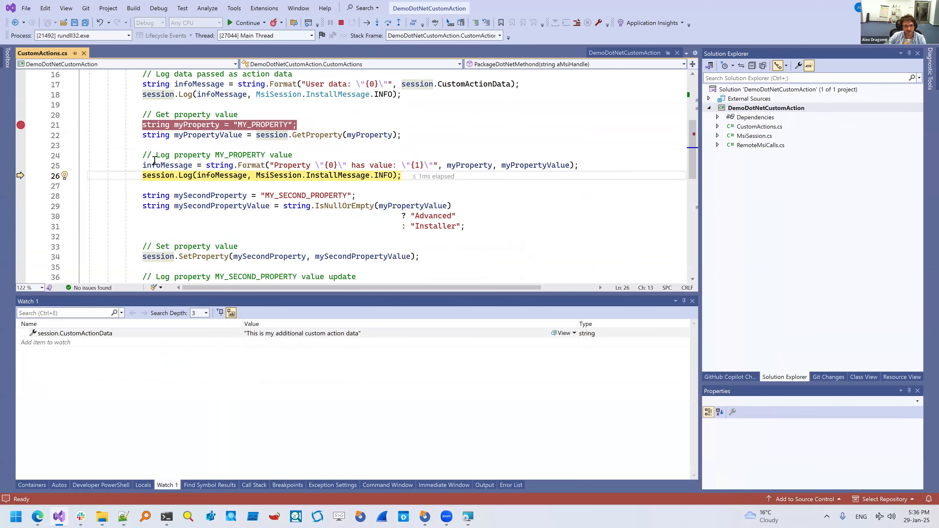
mouse_move(164, 167)
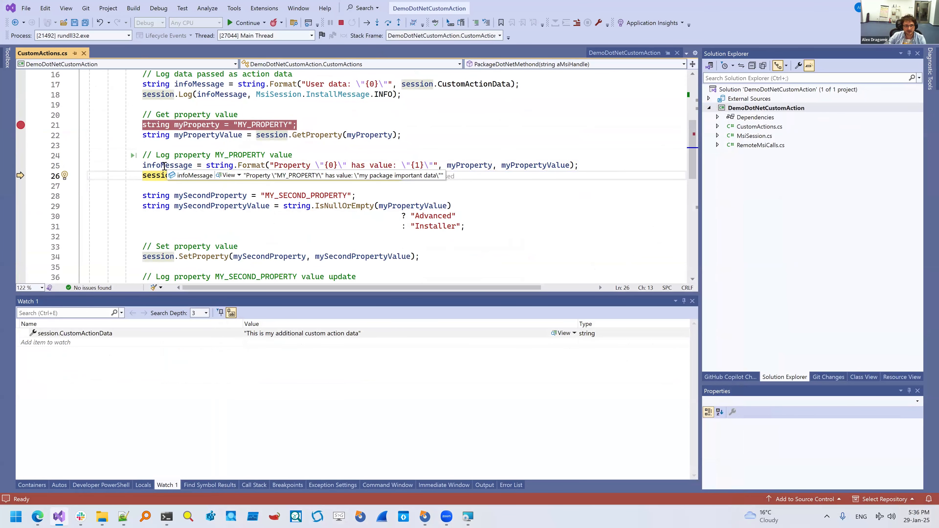
Step: Step over the session.Log call on line 26, check the MY_PROPERTY entry in Advanced Installer's run log, and return to Visual Studio
scroll(164, 166, down, 2)
key(F10)
click(425, 517)
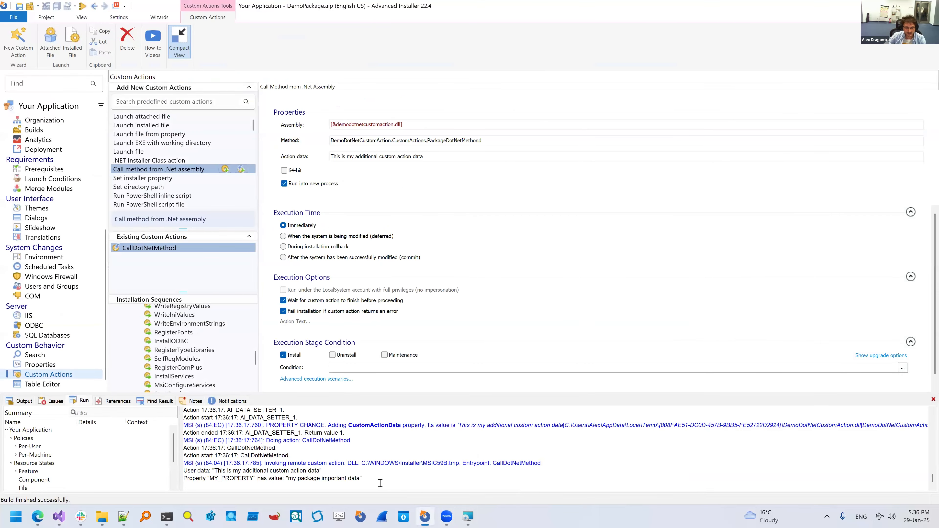
drag(380, 482, 67, 477)
click(415, 480)
key(alt+Tab)
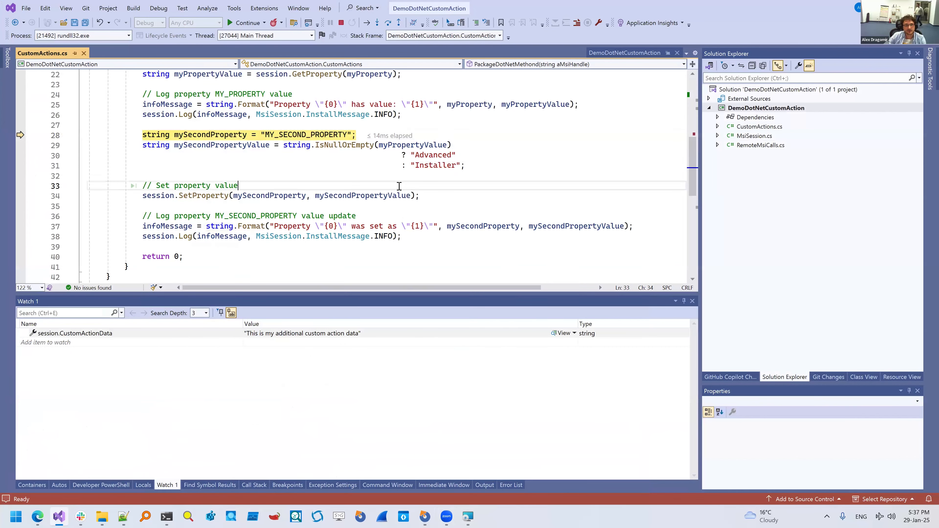
Step: Step over the mySecondProperty and mySecondPropertyValue declarations, then continue execution so the custom action runs to its end
key(F10)
key(F10)
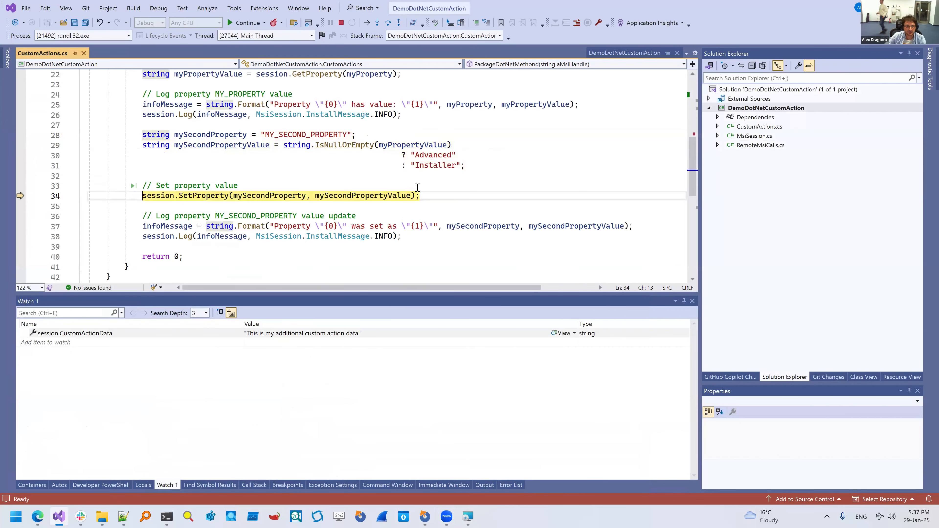
key(F5)
click(469, 242)
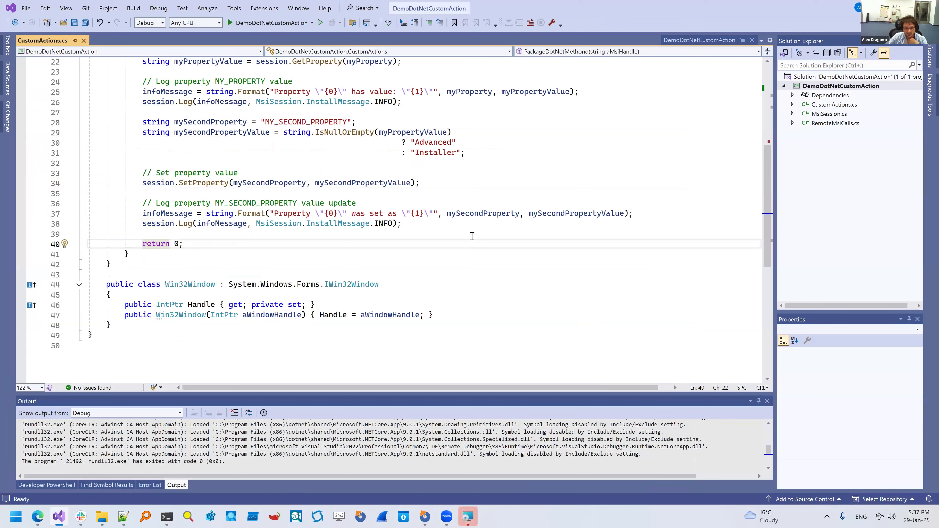
Step: Finish the Your Application setup wizard and switch back to Advanced Installer
click(472, 516)
click(525, 336)
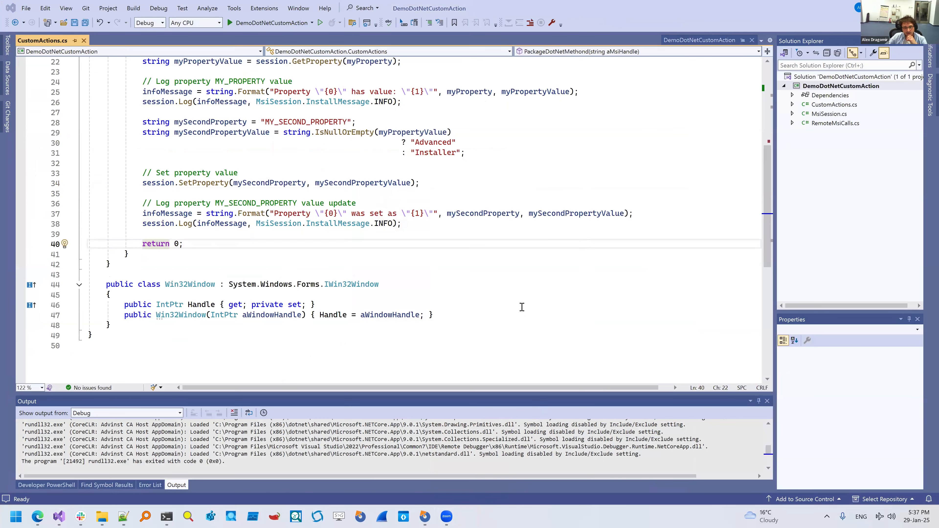
click(522, 306)
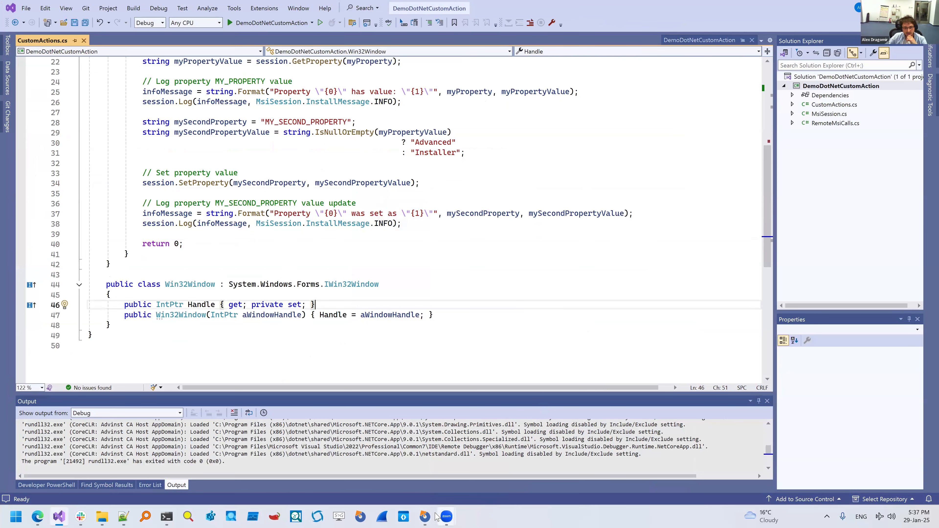
mouse_move(436, 514)
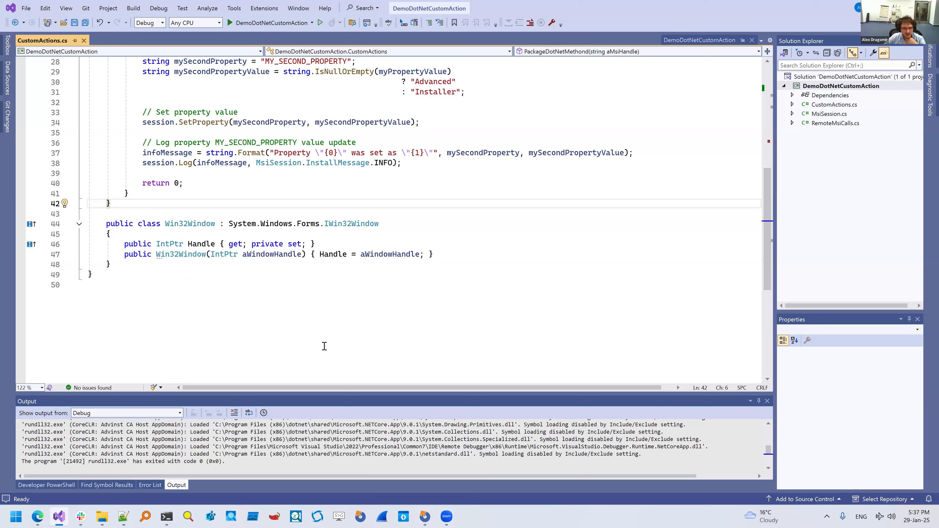
click(425, 516)
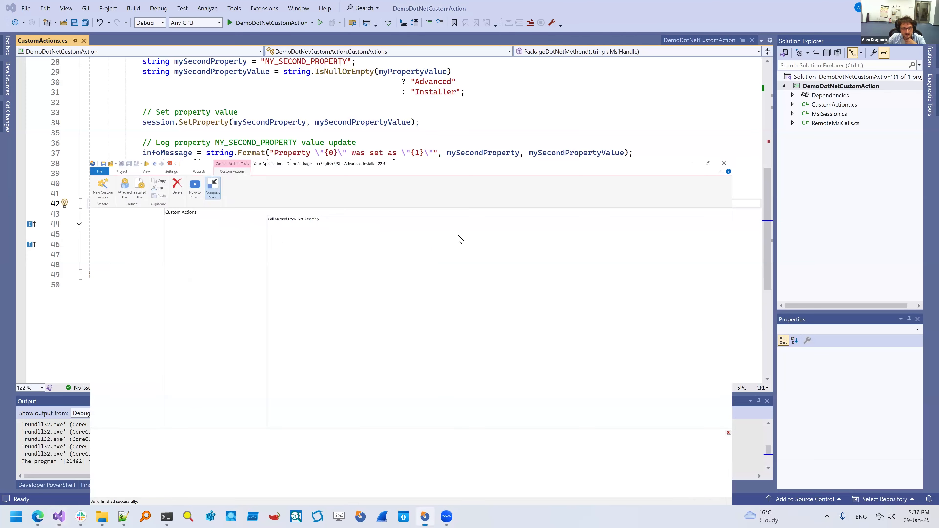
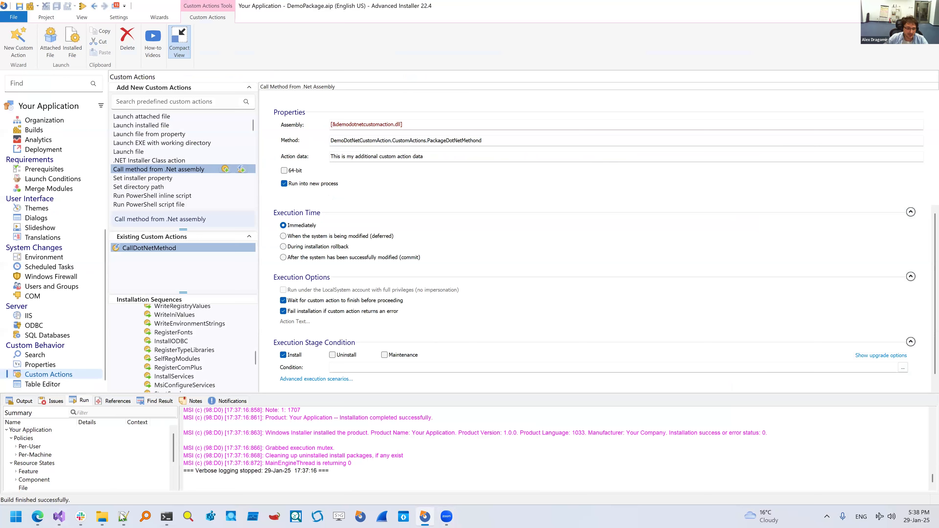
Step: Open the recent OldCustomActions.sln solution in Visual Studio and open its MsiSession.cs file
click(66, 517)
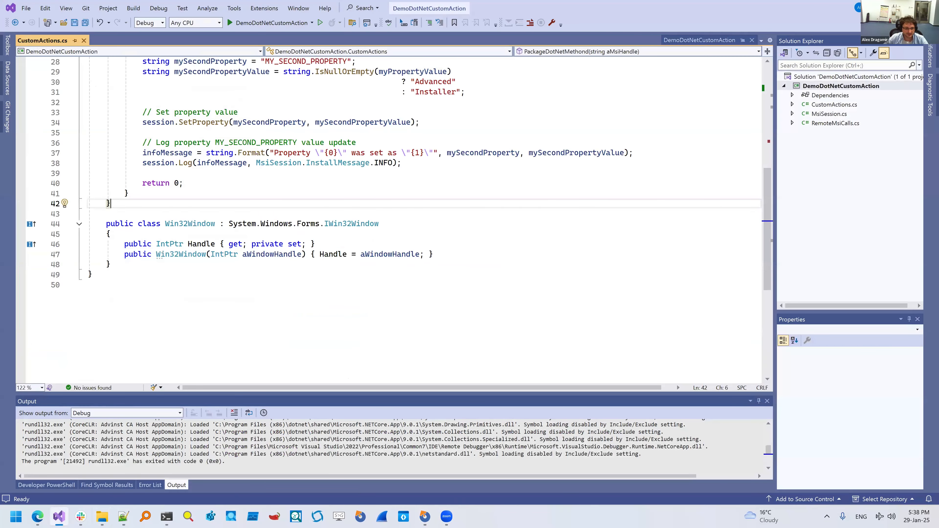
click(59, 516)
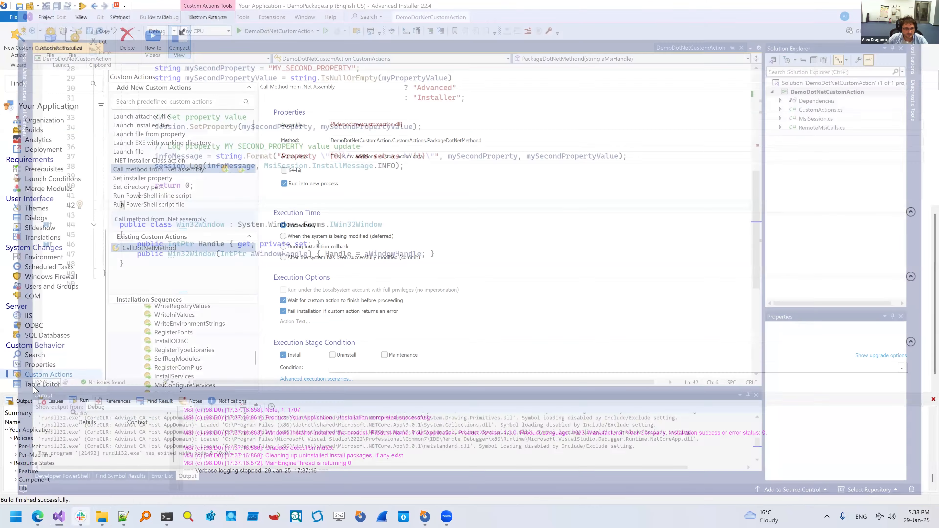
right_click(59, 516)
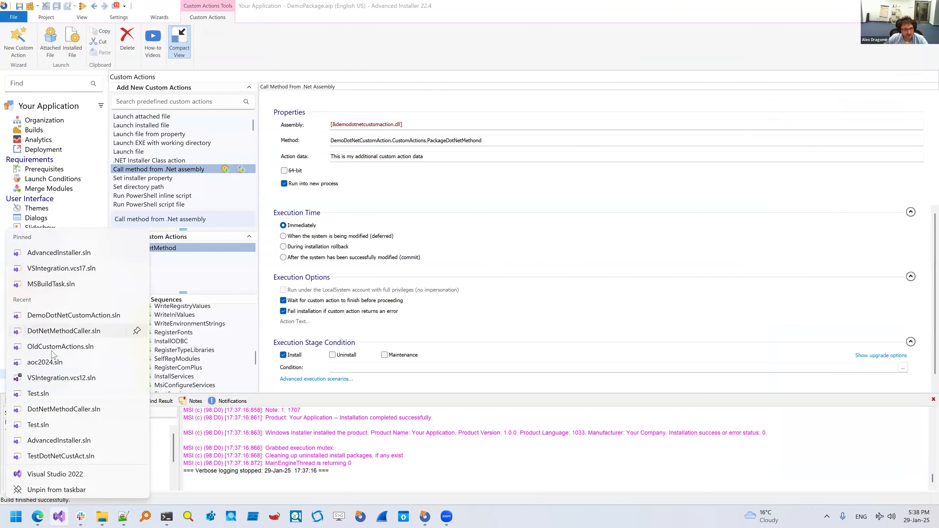
click(31, 348)
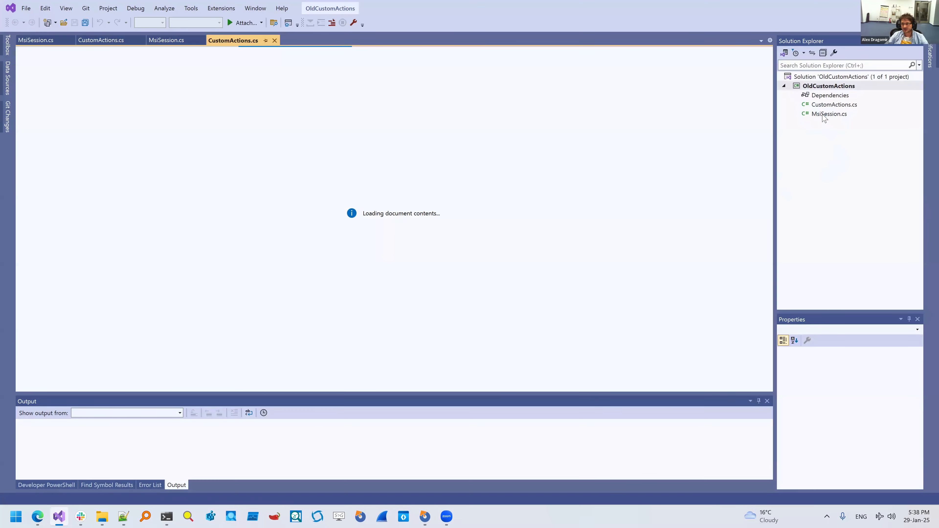
double_click(823, 115)
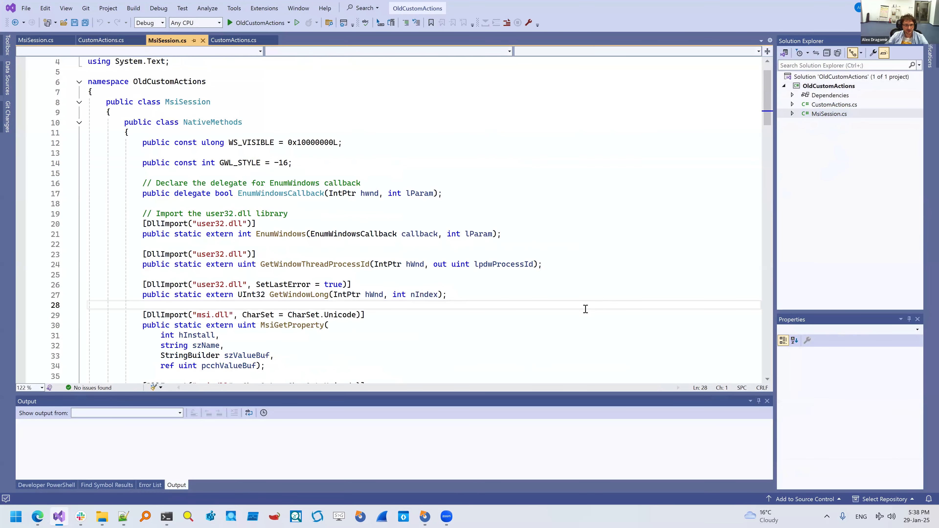
Step: Examine MsiSession.cs from the NativeMethods imports through the InstallMessage enum to the EnumWindowCallback method
scroll(585, 308, up, 1)
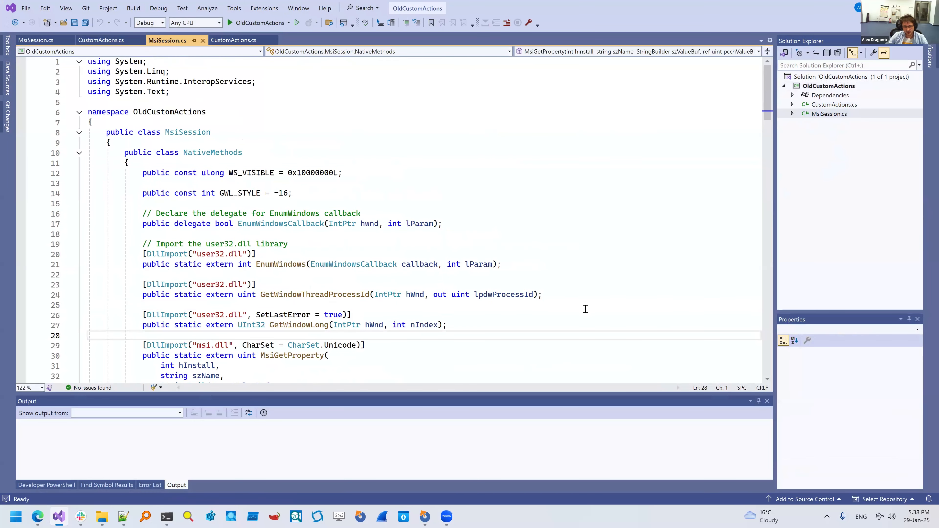
click(580, 223)
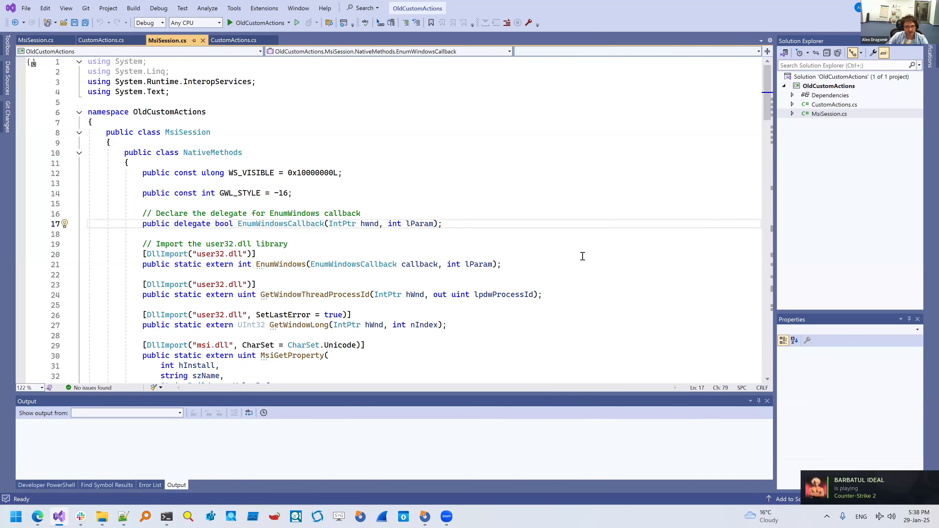
scroll(582, 256, down, 1)
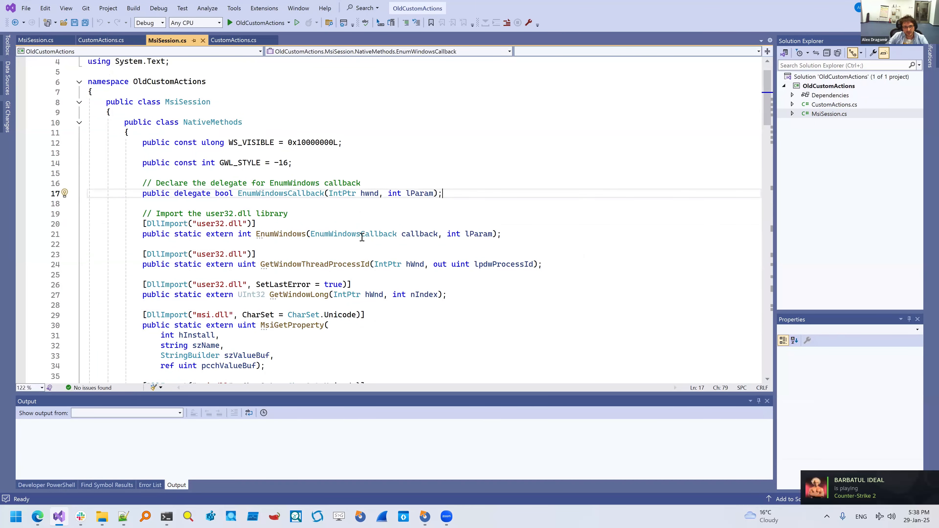
scroll(287, 245, down, 7)
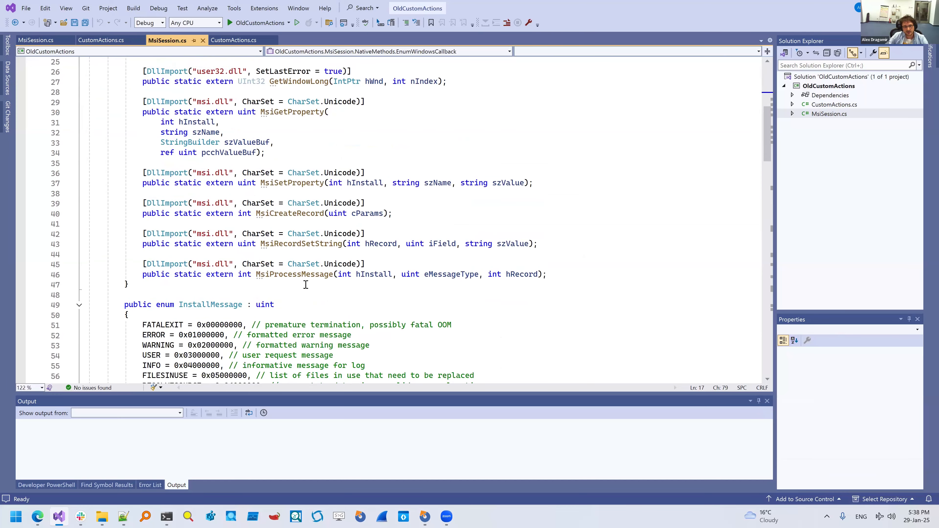
scroll(305, 284, down, 6)
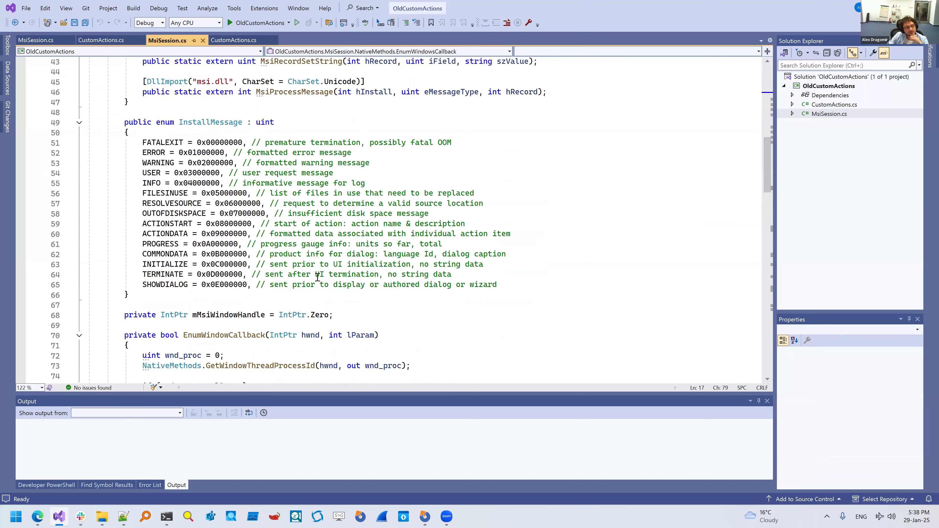
click(557, 276)
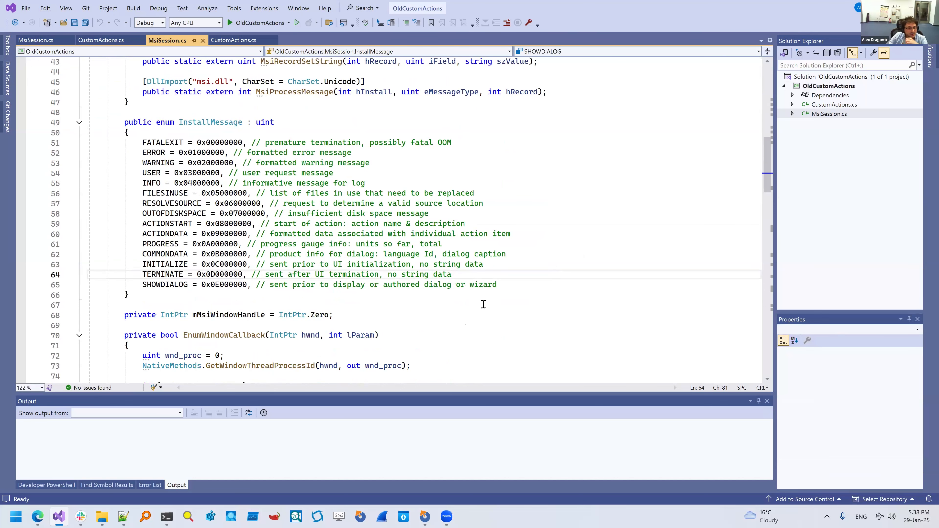
click(200, 293)
scroll(202, 294, down, 5)
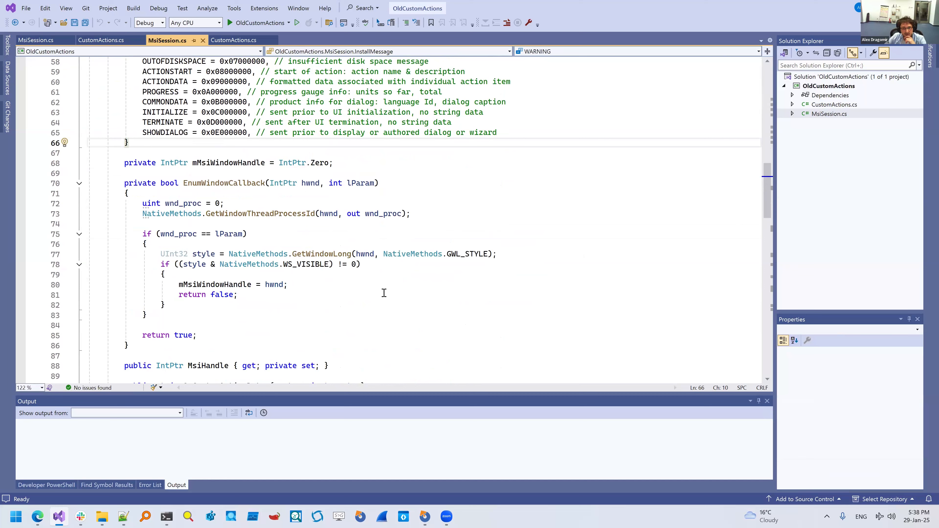
click(232, 344)
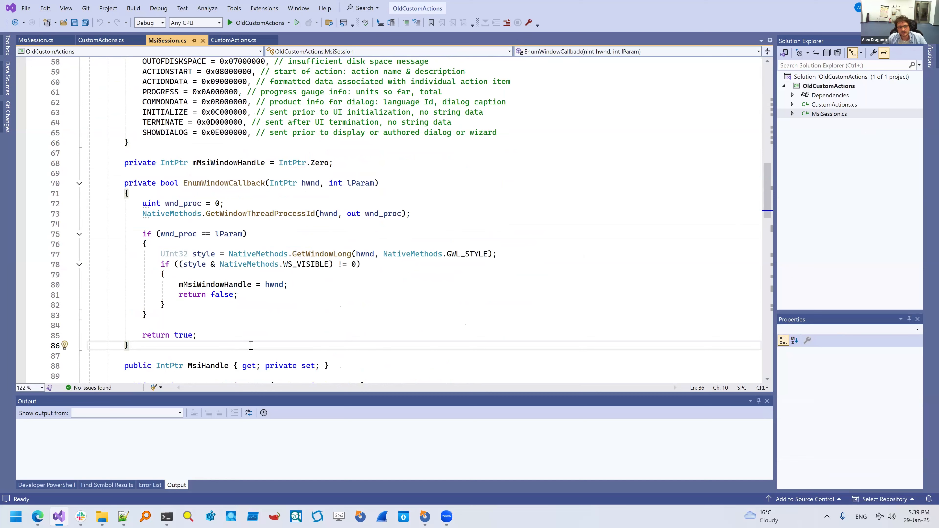
Step: Add a new C# Custom Action project named CustomAction1 to the OldCustomActions solution
scroll(251, 345, down, 1)
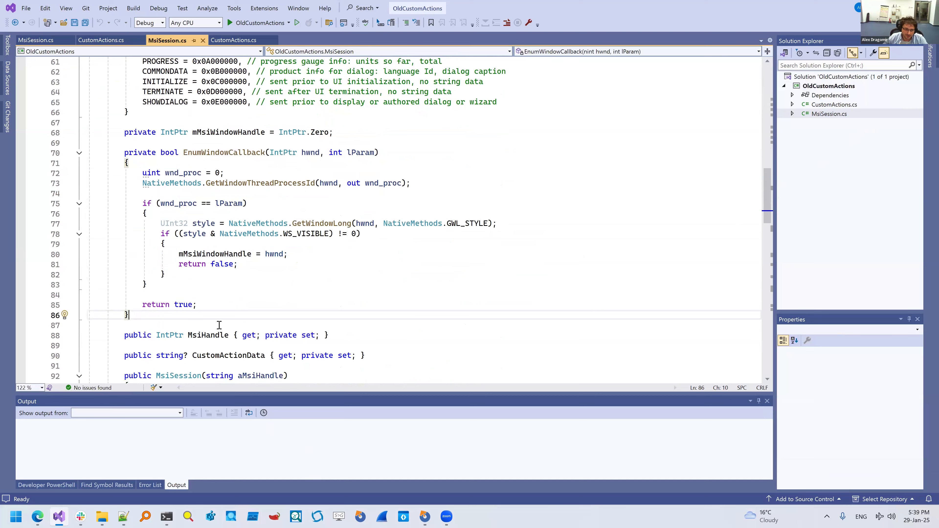
right_click(808, 78)
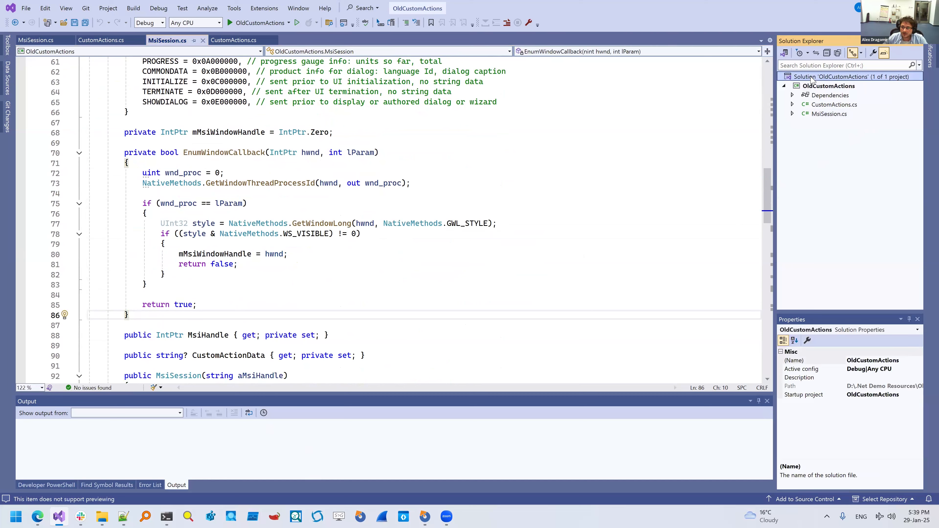
mouse_move(800, 209)
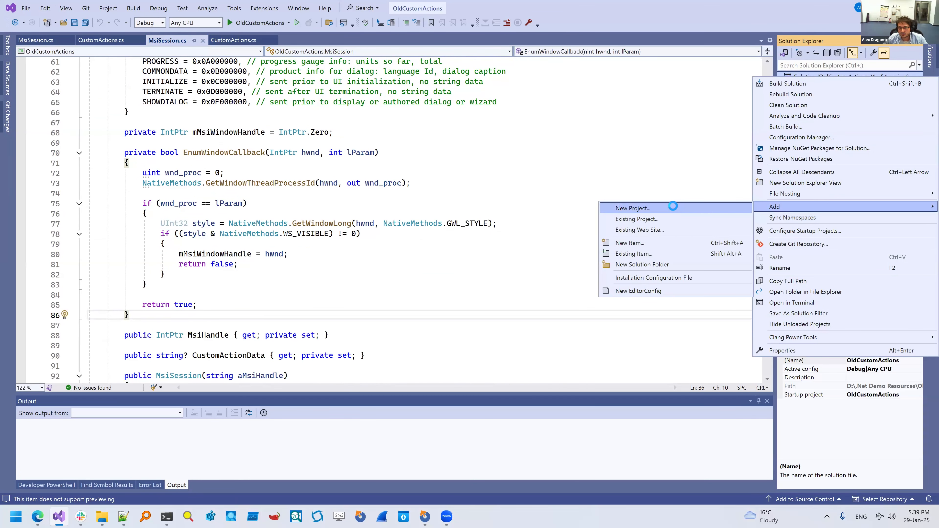
click(675, 208)
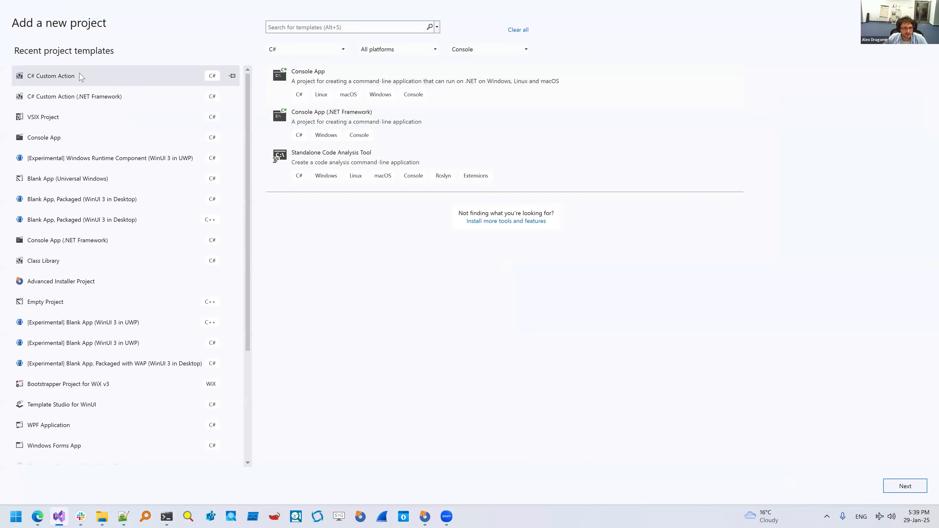
double_click(105, 75)
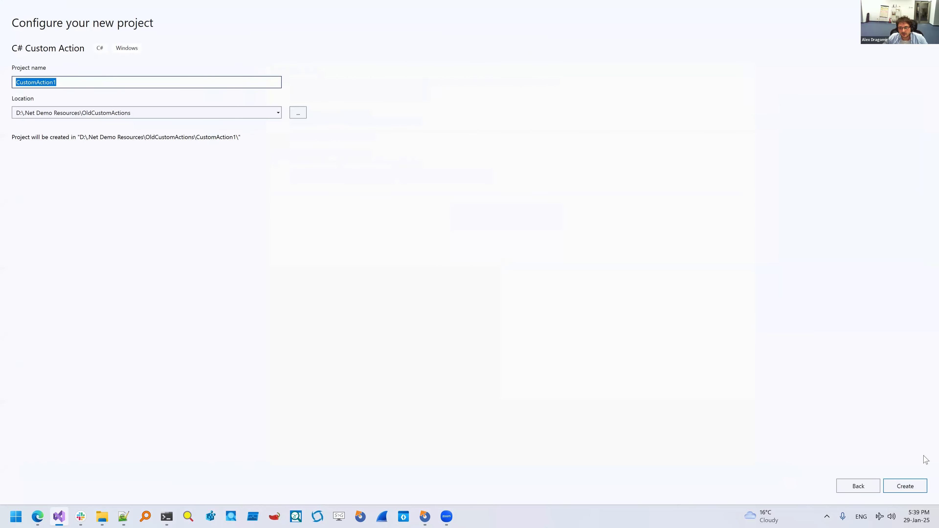
click(908, 486)
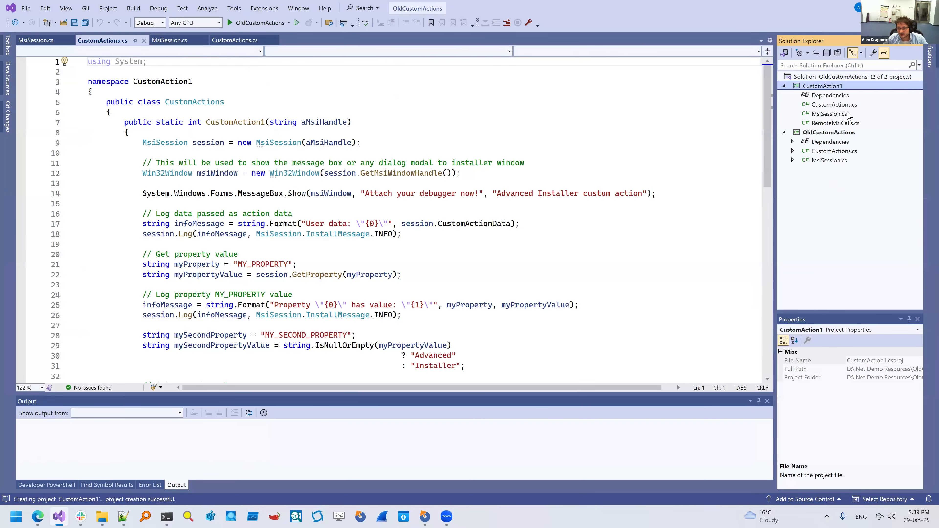
Step: Open the CustomAction1 project's MsiSession.cs and copy all of its code
double_click(829, 114)
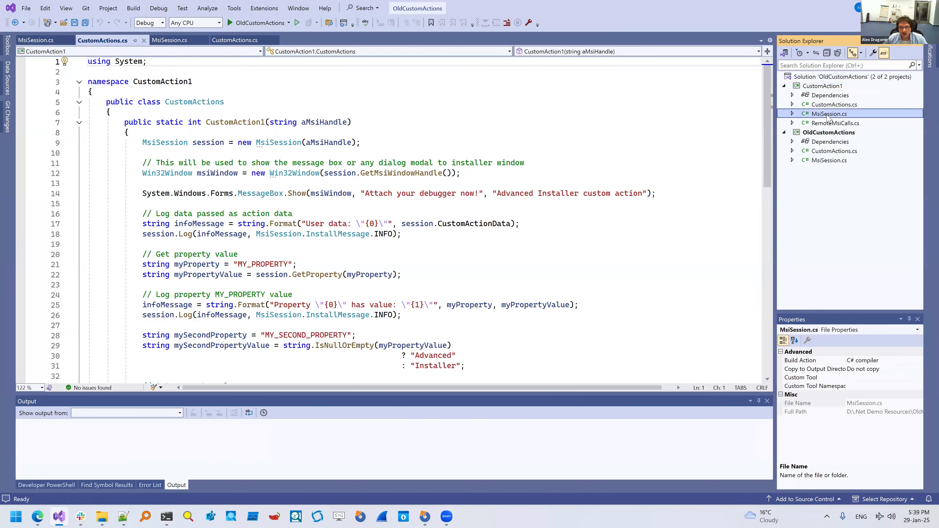
click(461, 356)
key(ctrl+a)
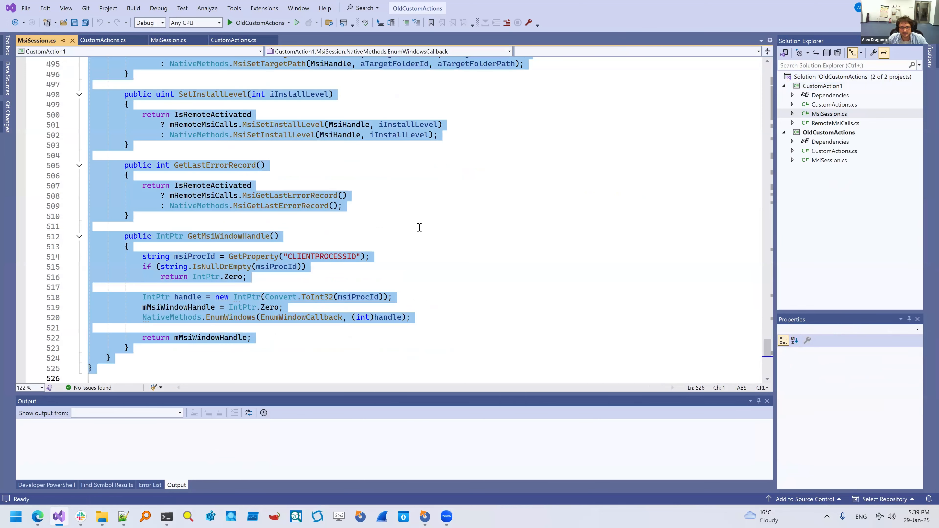
Step: Replace the entire contents of the OldCustomActions project's MsiSession.cs with the copied code and save the file
double_click(823, 160)
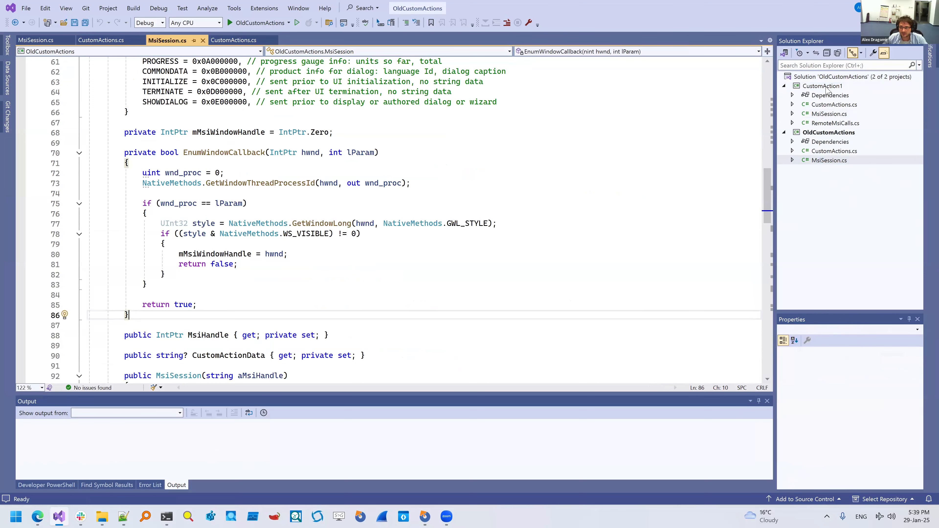
click(506, 326)
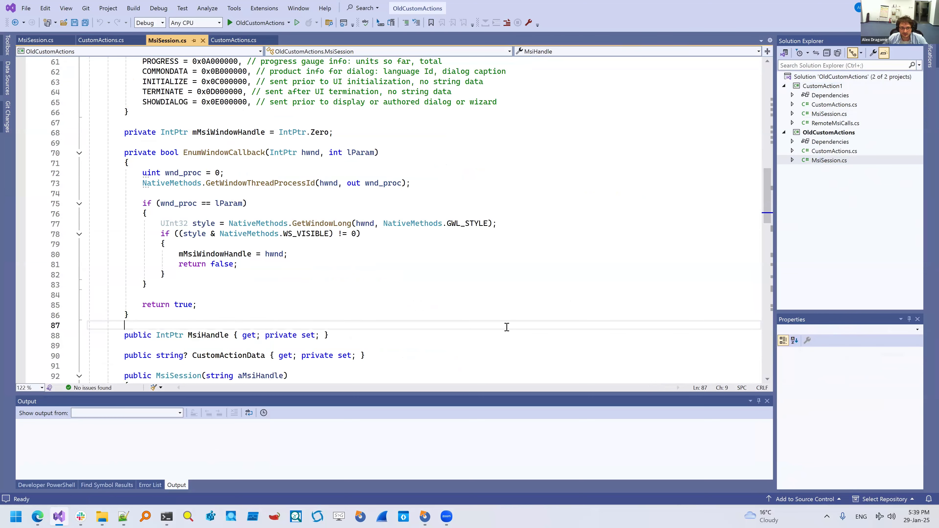
scroll(507, 327, down, 2)
scroll(507, 326, down, 10)
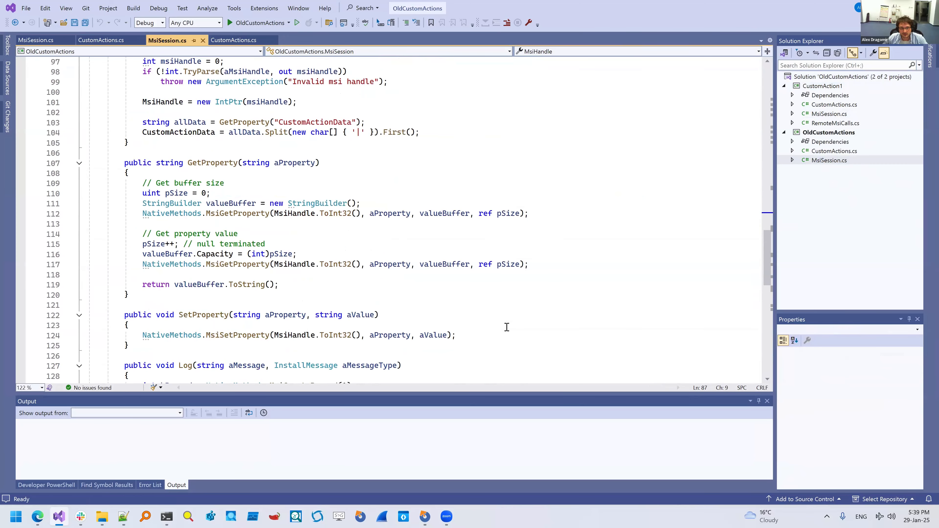
key(ctrl+shift+End)
key(ctrl+v)
scroll(507, 327, up, 13)
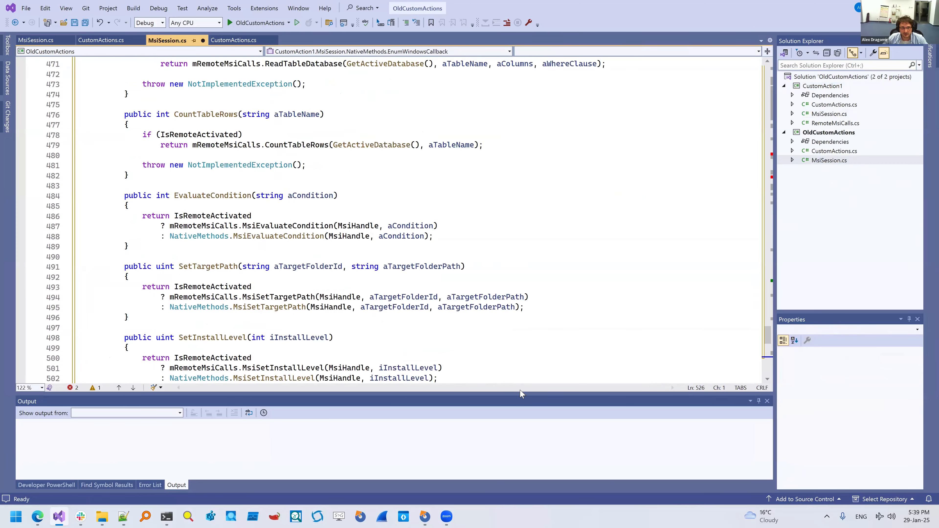
scroll(524, 361, up, 6)
key(ctrl+s)
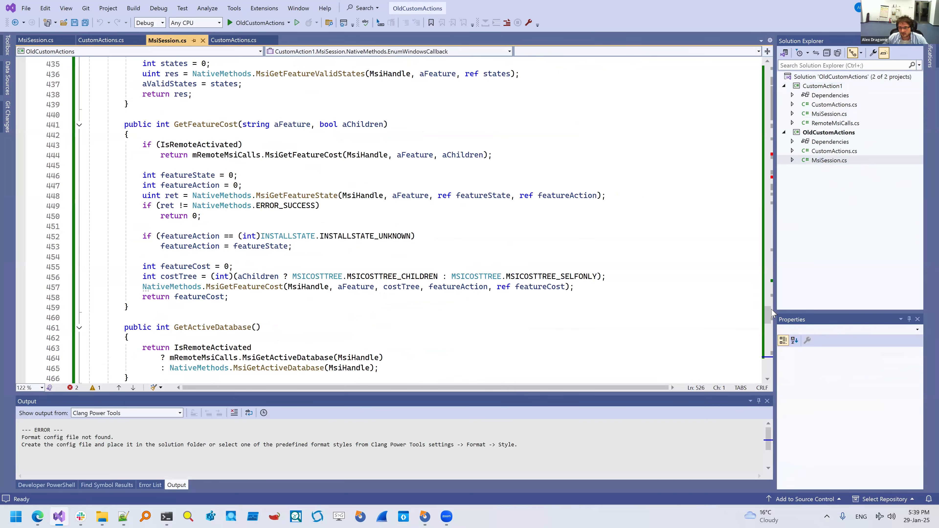
Step: Compare the namespace declarations and opening code of the MsiSession.cs files in the OldCustomActions and CustomAction1 projects
drag(760, 162, 762, 66)
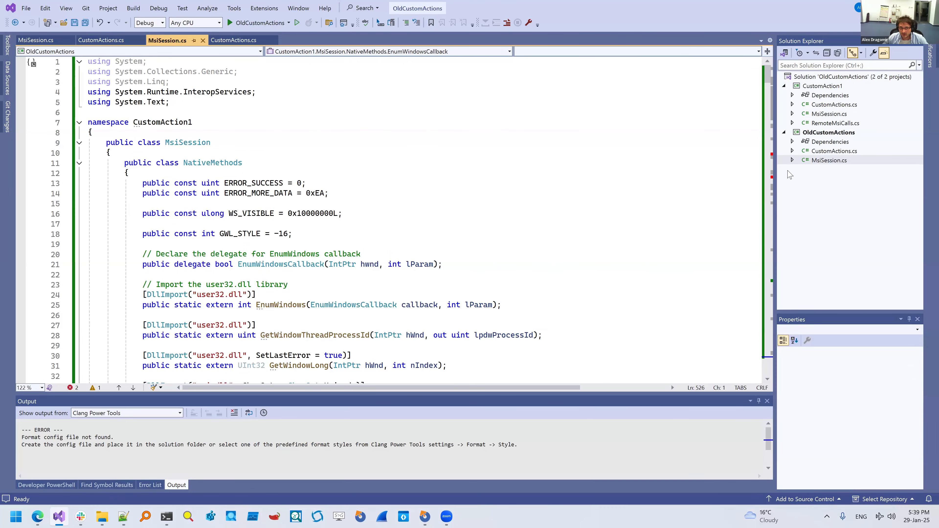
scroll(591, 287, down, 5)
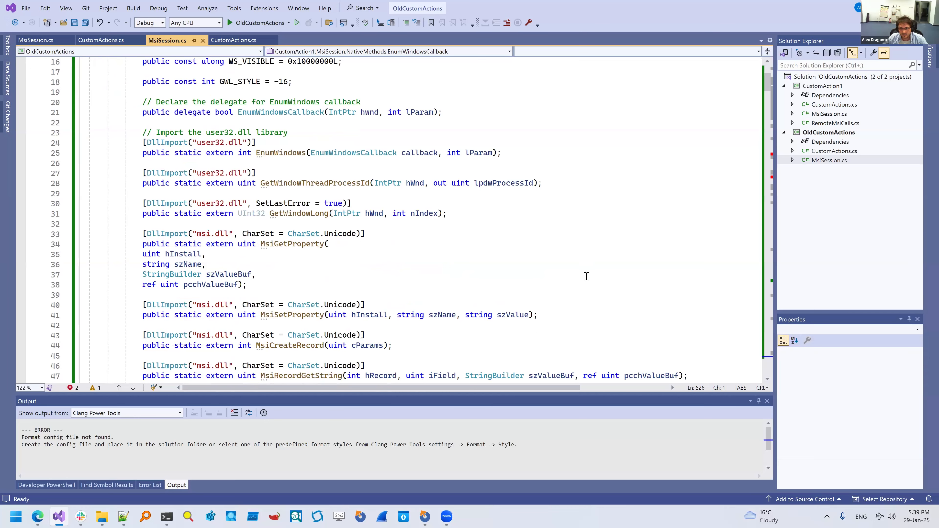
scroll(587, 276, up, 5)
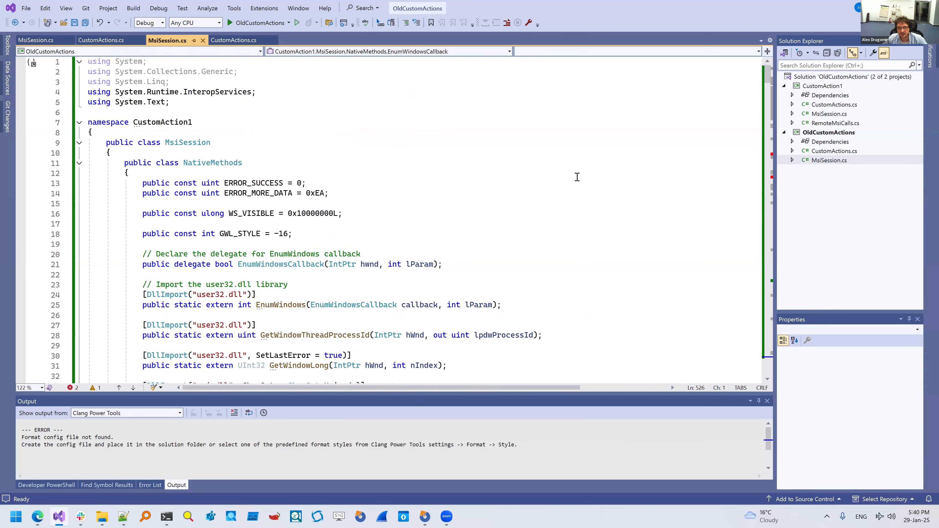
double_click(838, 114)
key(ctrl+a)
scroll(744, 161, up, 20)
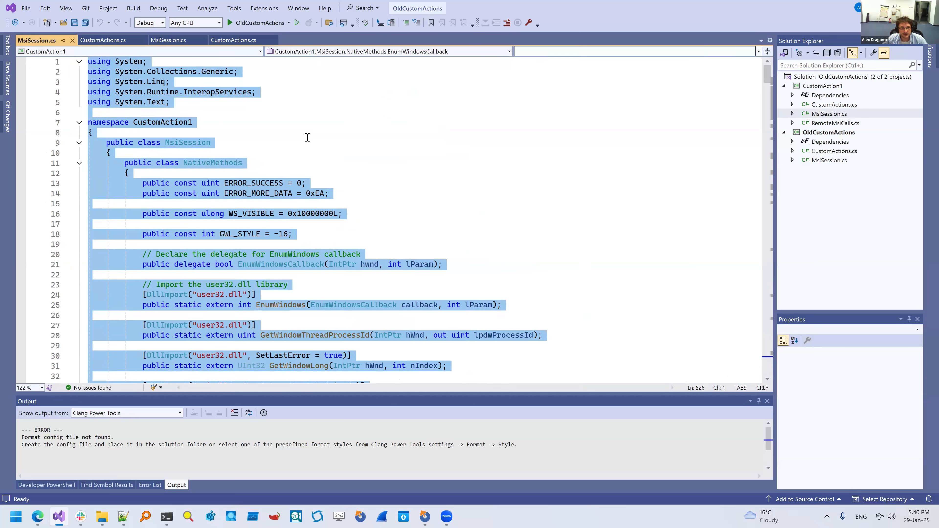
click(223, 129)
double_click(170, 124)
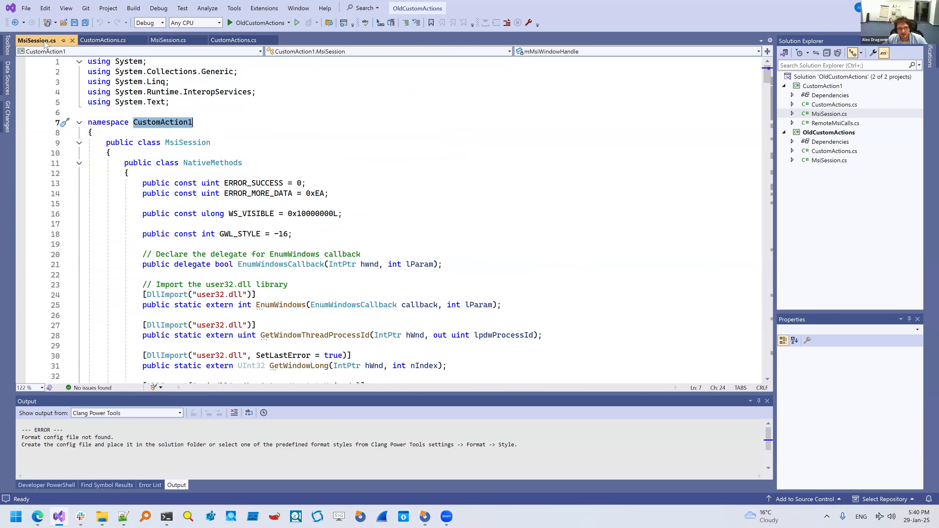
click(163, 40)
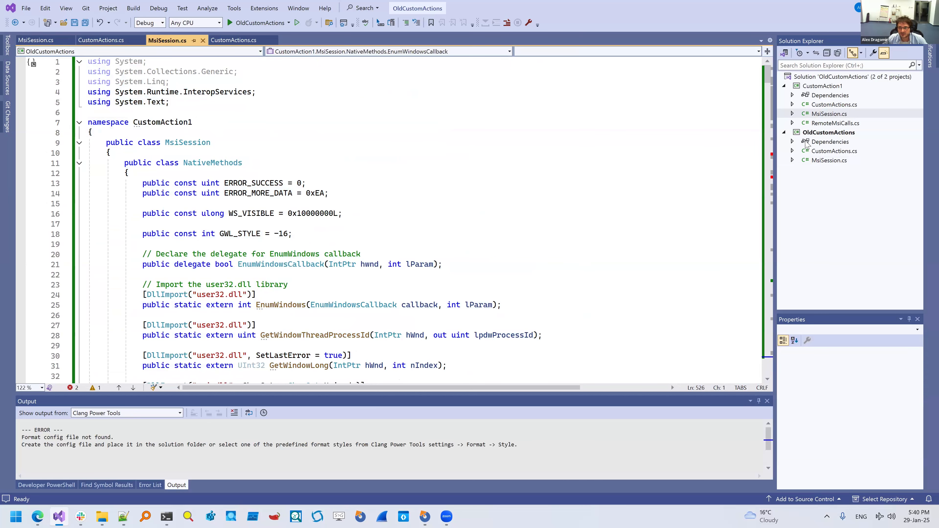
Step: Copy the namespace name OldCustomActions from the OldCustomActions project's CustomActions.cs
click(816, 133)
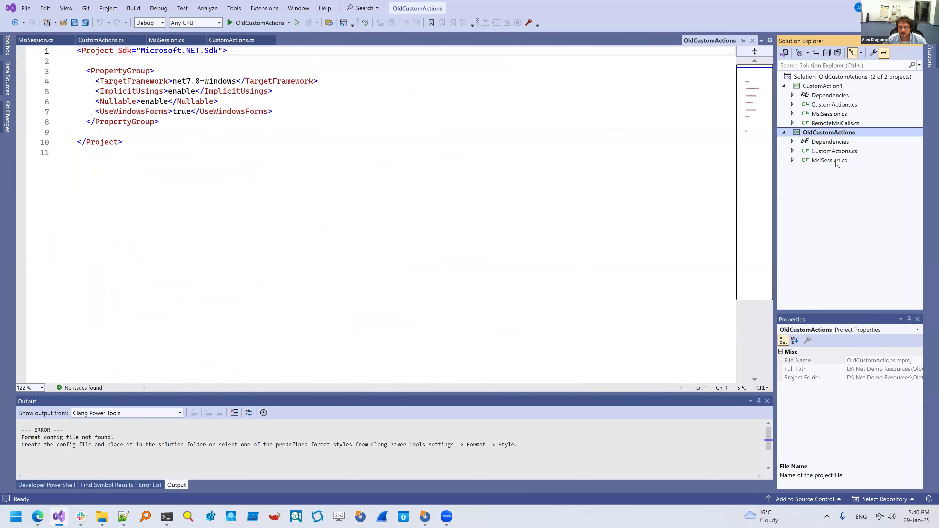
click(829, 160)
double_click(837, 152)
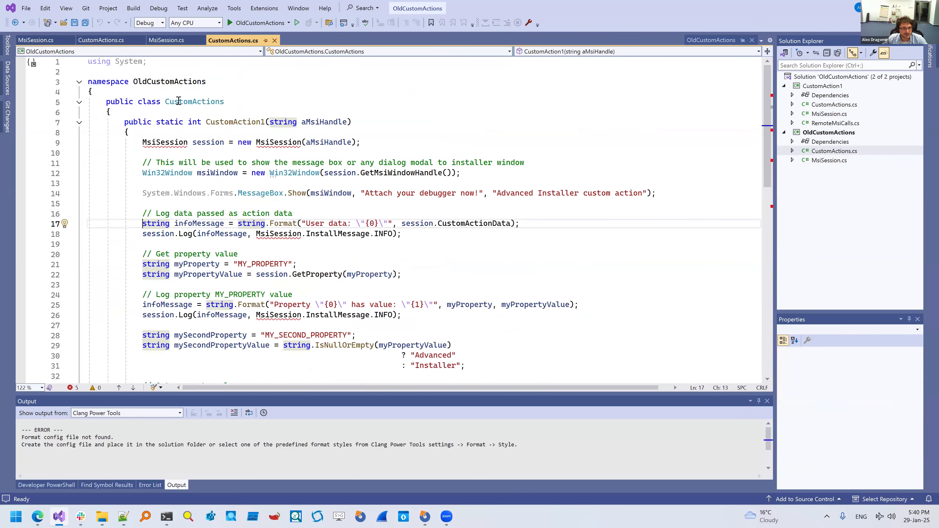
double_click(169, 81)
key(ctrl+c)
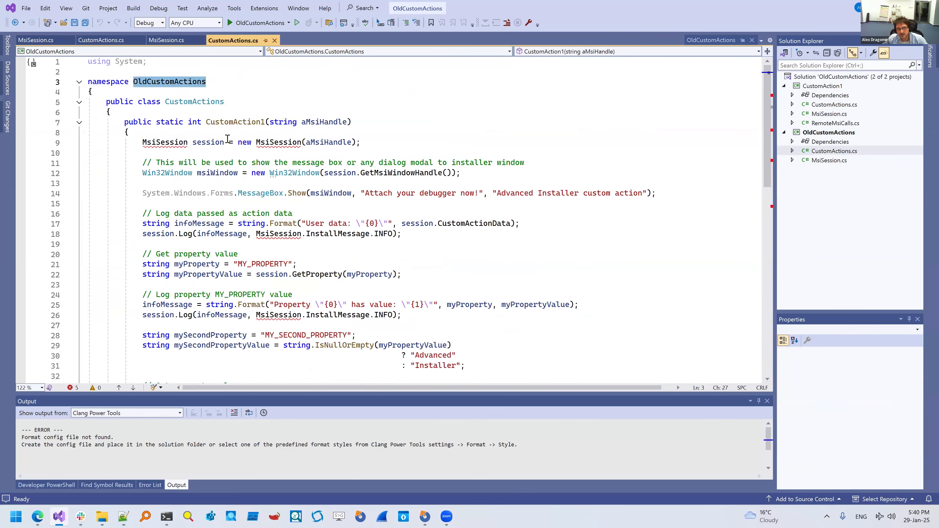
Step: Change the namespace in the OldCustomActions project's MsiSession.cs to OldCustomActions and save the file
key(ctrl+minus)
scroll(306, 252, up, 20)
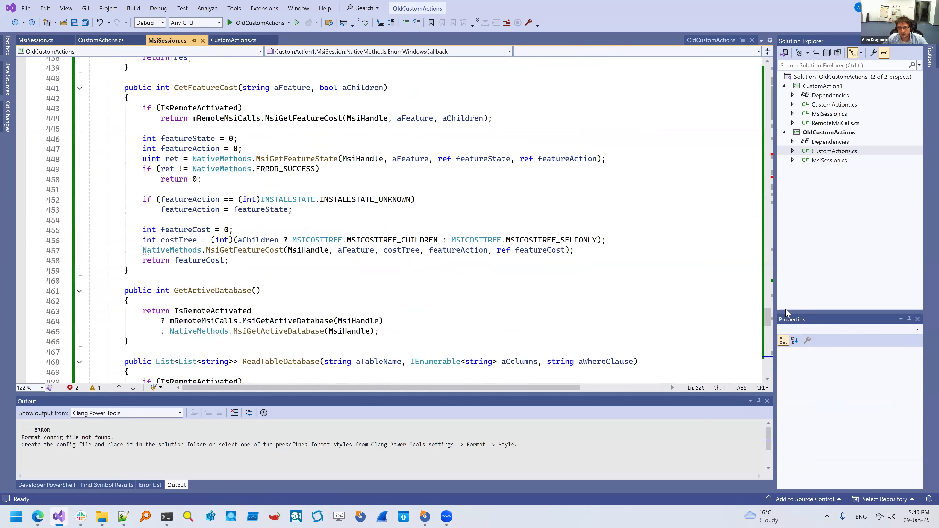
drag(770, 317, 770, 74)
double_click(173, 122)
key(ctrl+v)
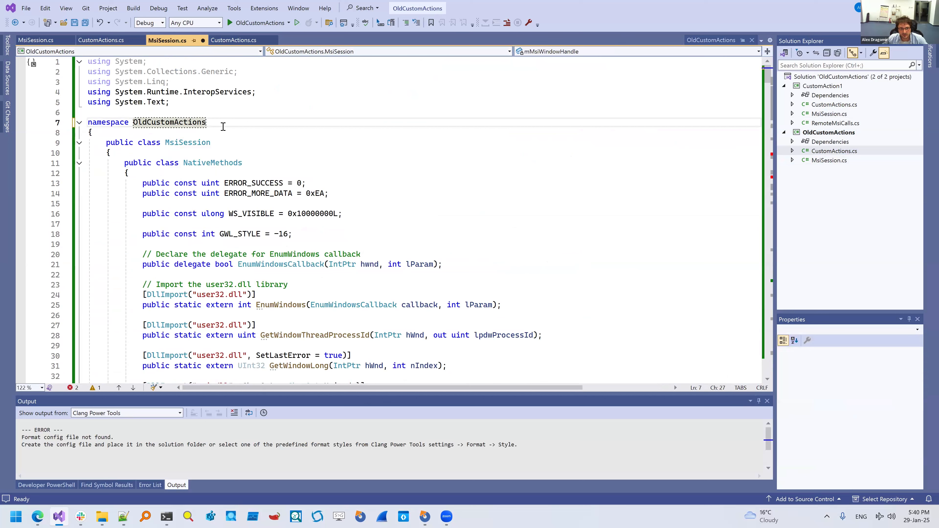
click(407, 139)
key(ctrl+s)
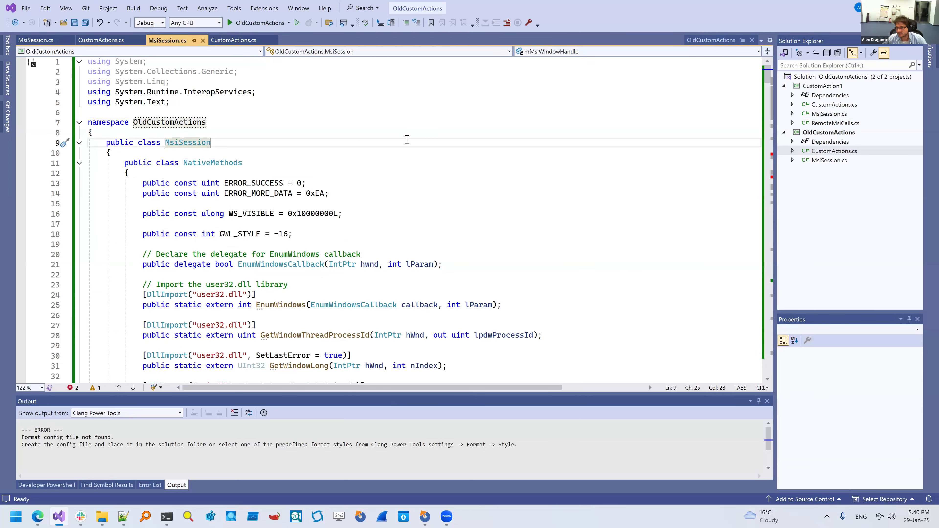
Step: Build the OldCustomActions project, and copy RemoteMsiCalls.cs from the CustomAction1 project into it
right_click(829, 134)
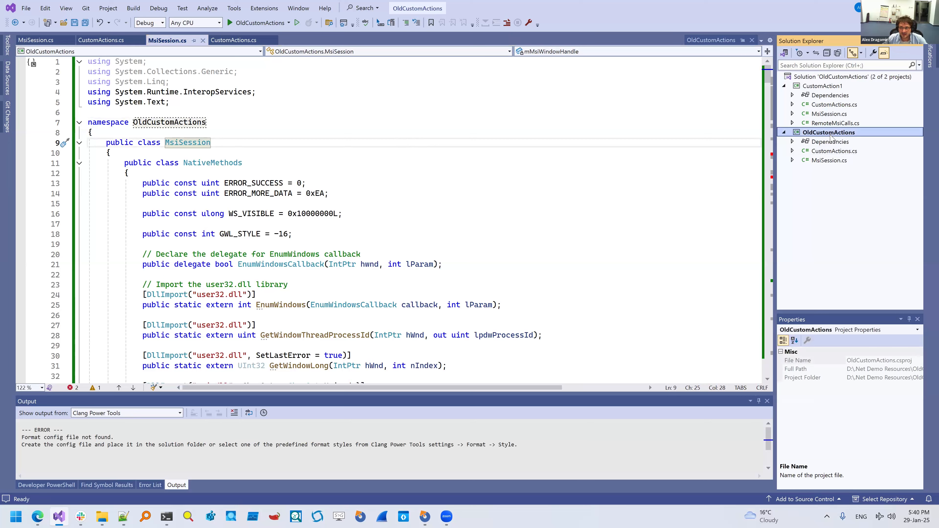
click(825, 141)
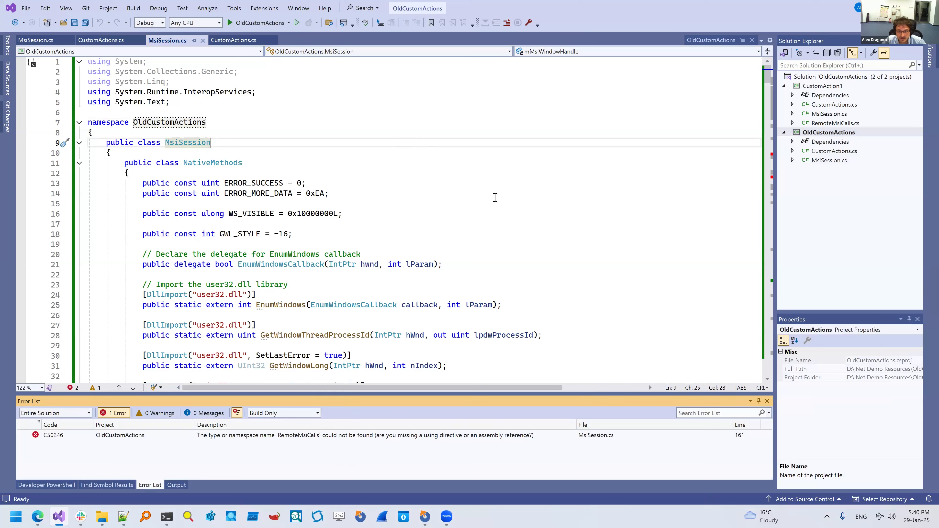
click(821, 126)
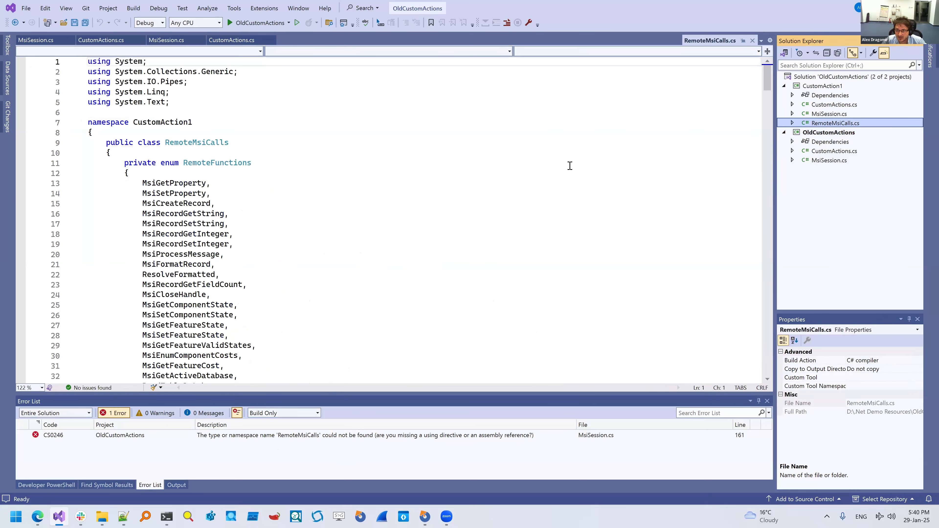
click(826, 133)
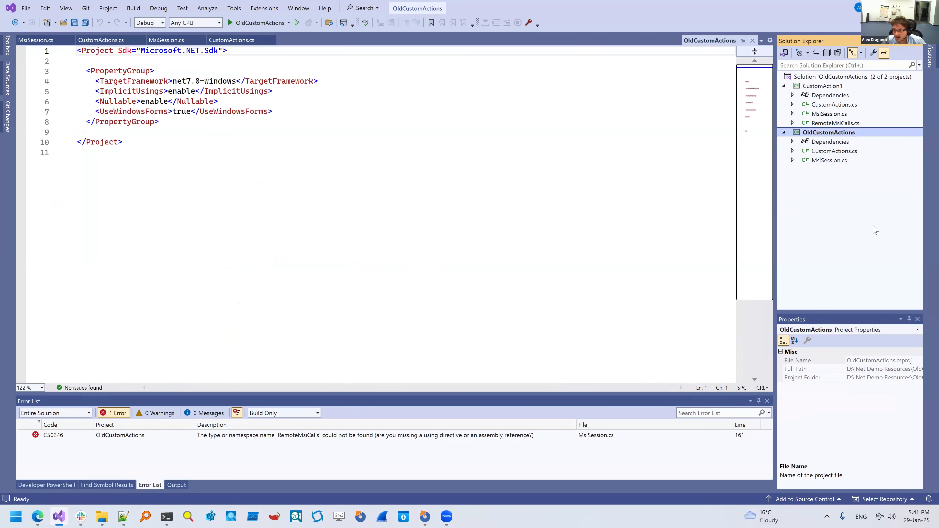
key(ctrl+v)
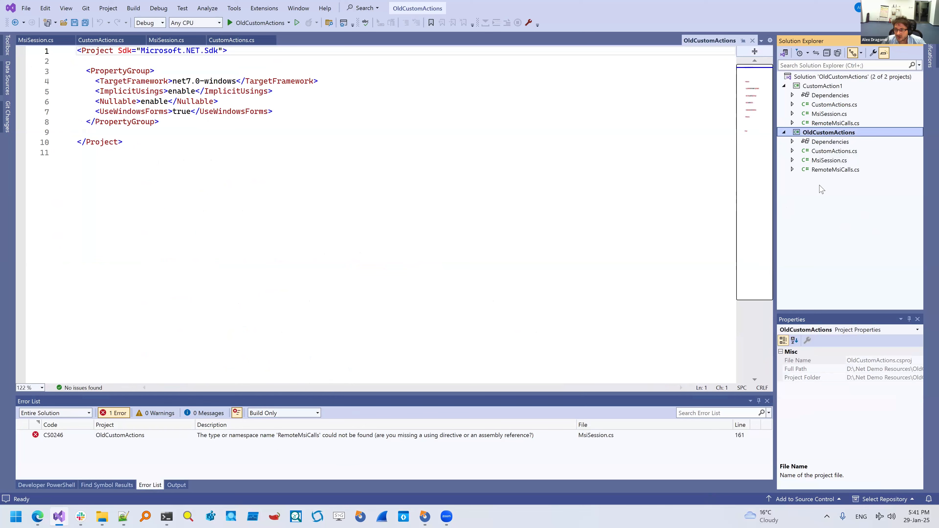
Step: Change the namespace in the OldCustomActions project's RemoteMsiCalls.cs to OldCustomActions, copying the name from MsiSession.cs, and save the file
double_click(822, 170)
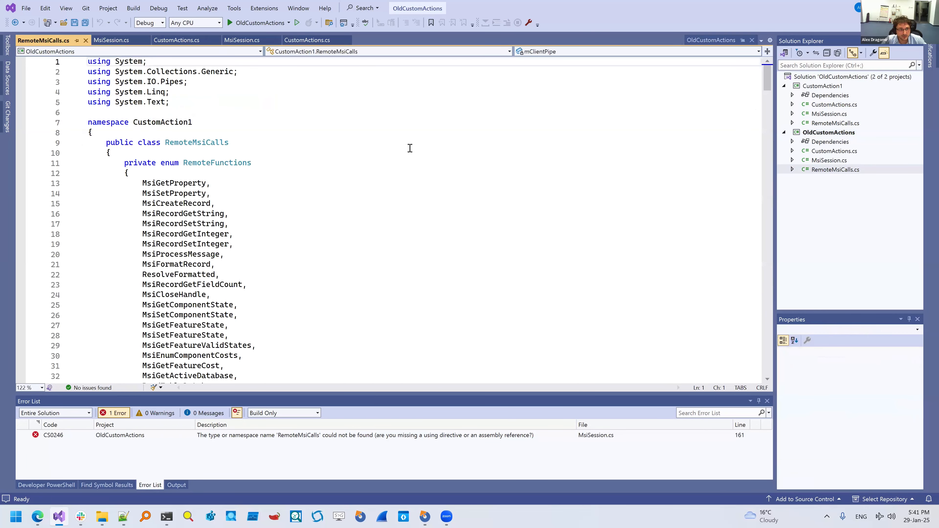
click(827, 133)
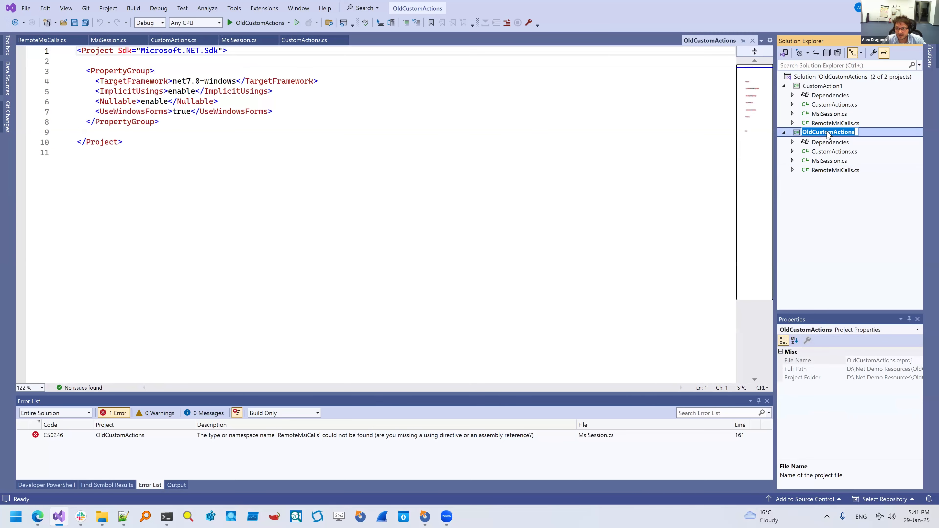
key(Escape)
click(239, 39)
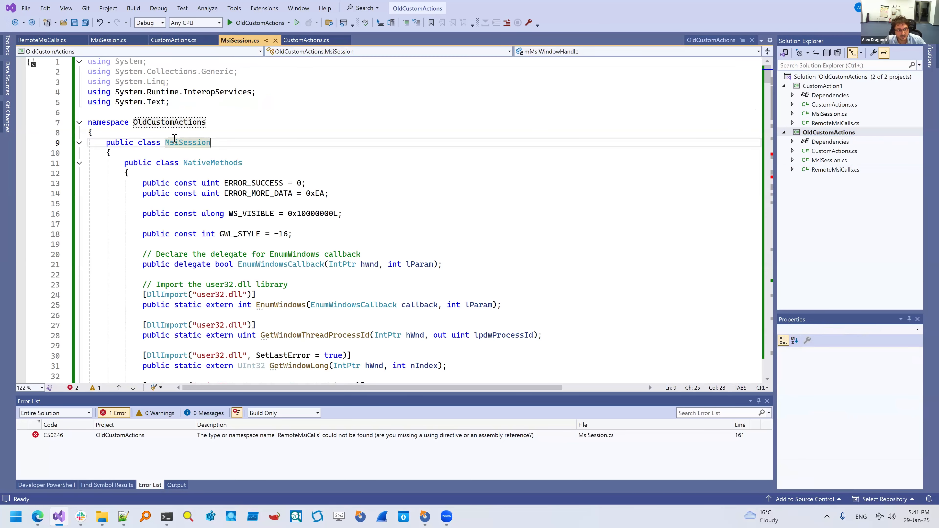
double_click(178, 121)
key(ctrl+c)
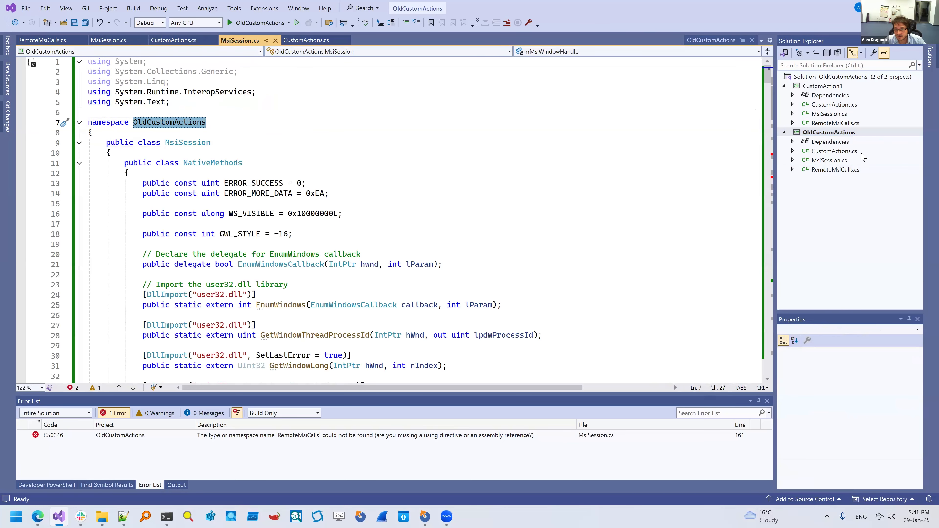
click(837, 170)
double_click(141, 123)
key(ctrl+v)
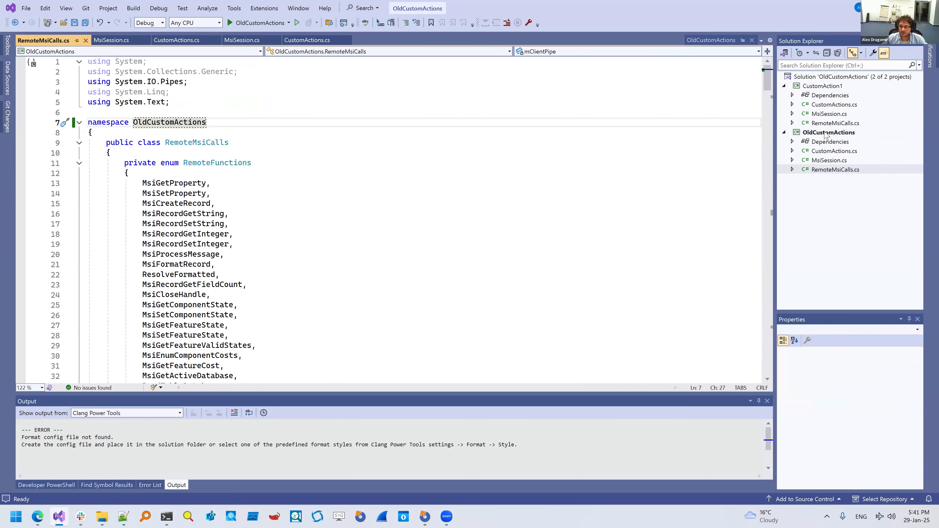
Step: Build the OldCustomActions project
right_click(825, 134)
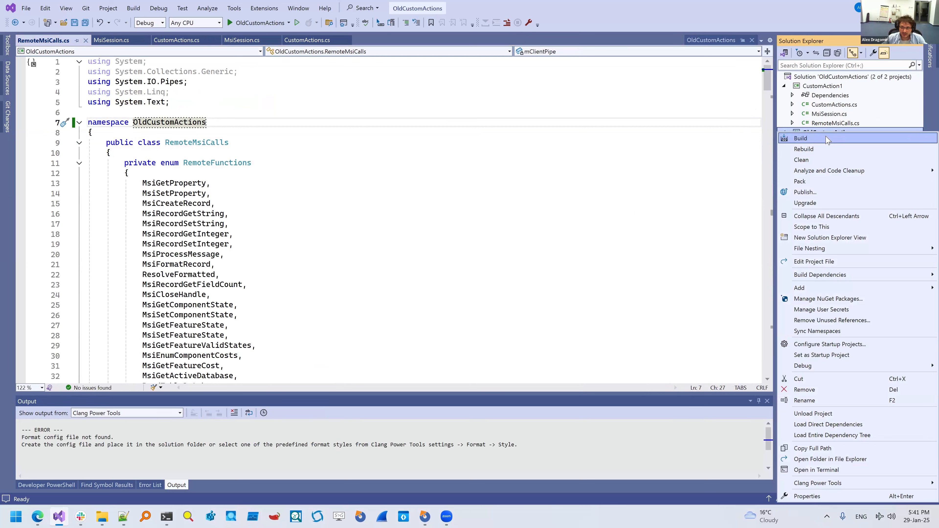
click(827, 139)
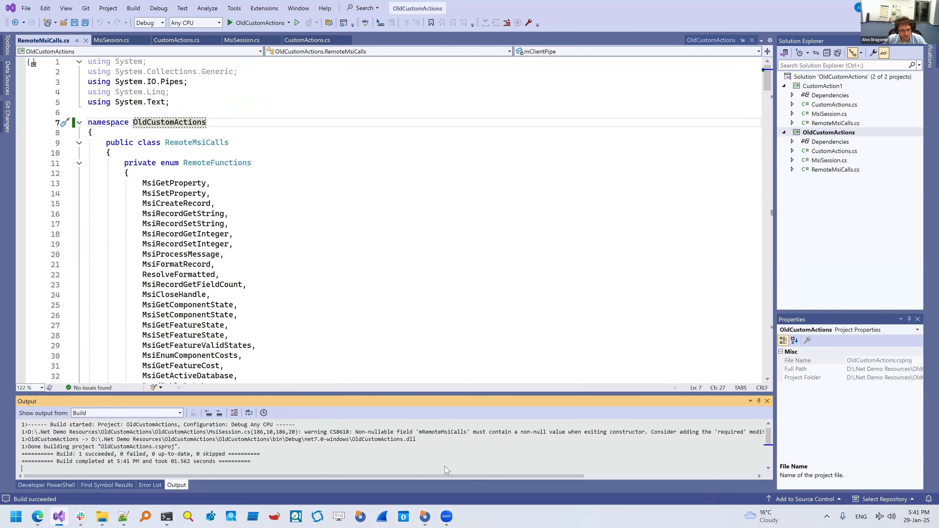
right_click(425, 517)
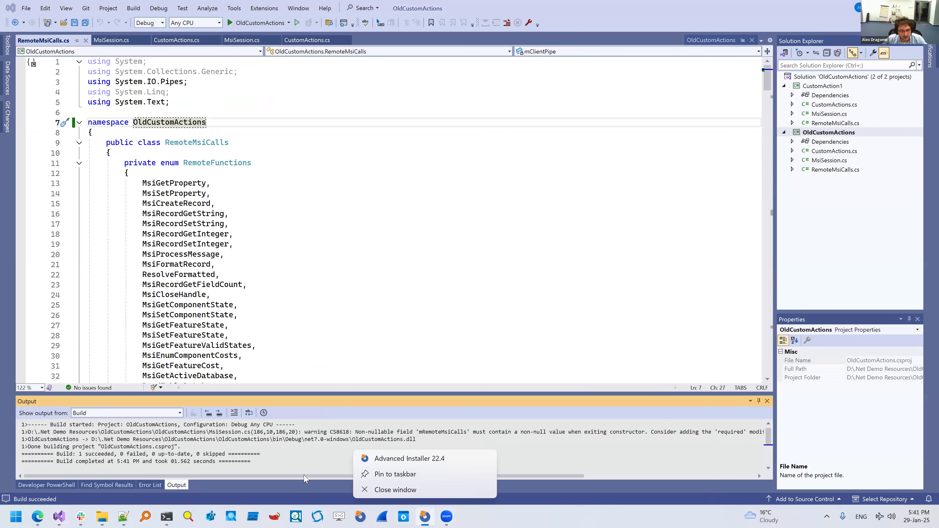
click(295, 450)
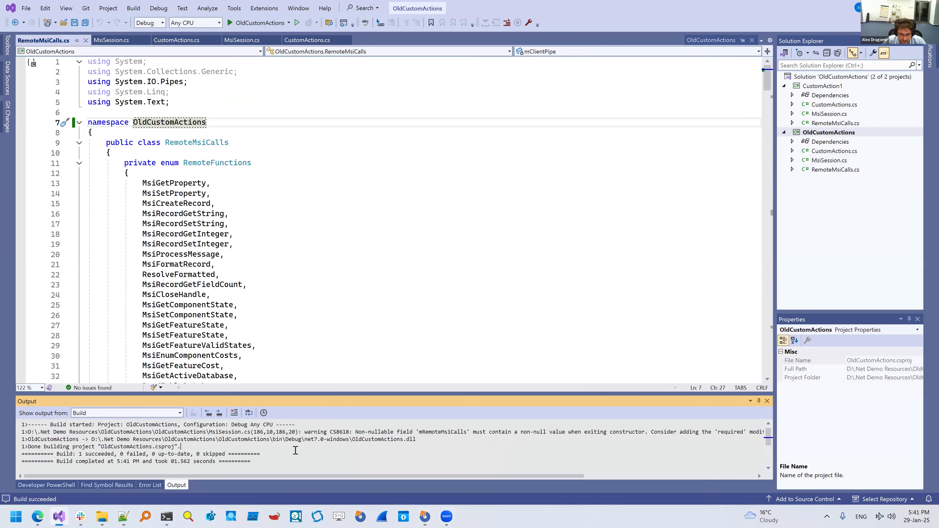
Step: Go to the source of the CS8618 warning in MsiSession.cs and examine the quick actions offered for the MsiSession constructor
double_click(322, 433)
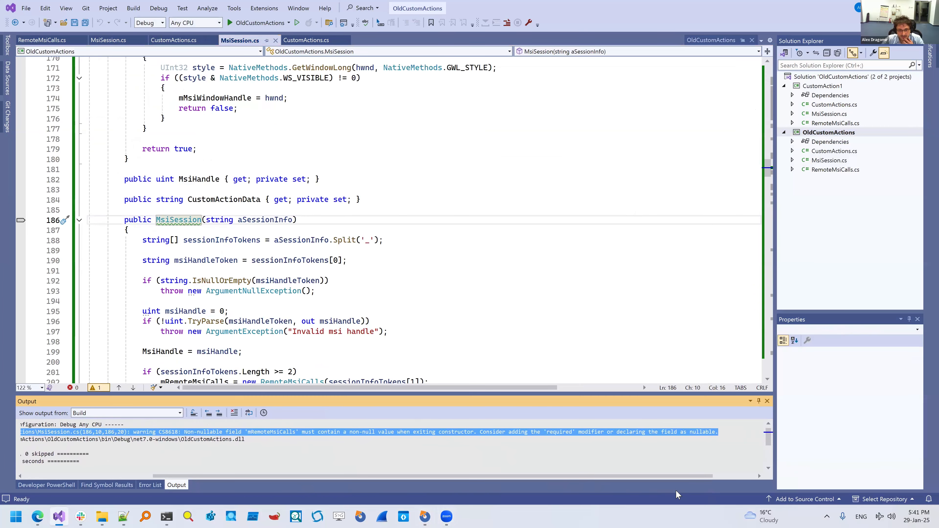
click(165, 220)
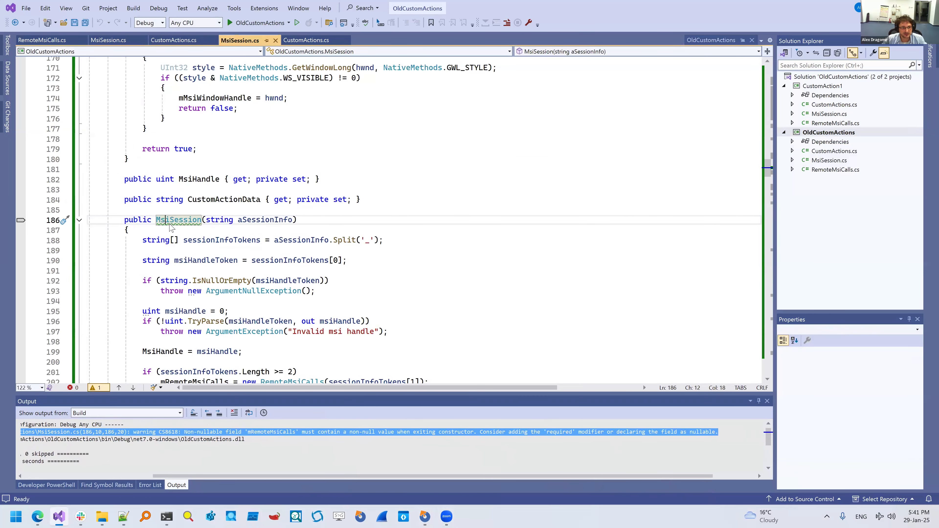
key(ctrl+period)
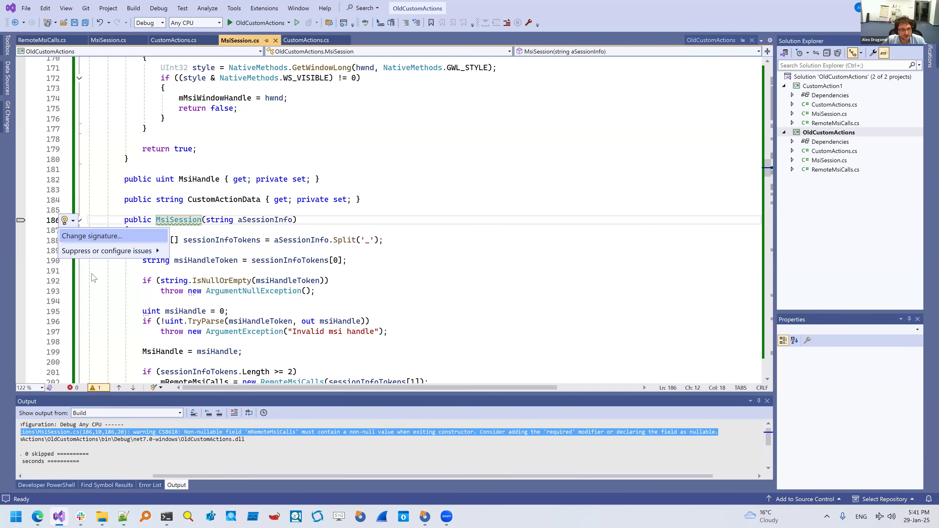
mouse_move(114, 257)
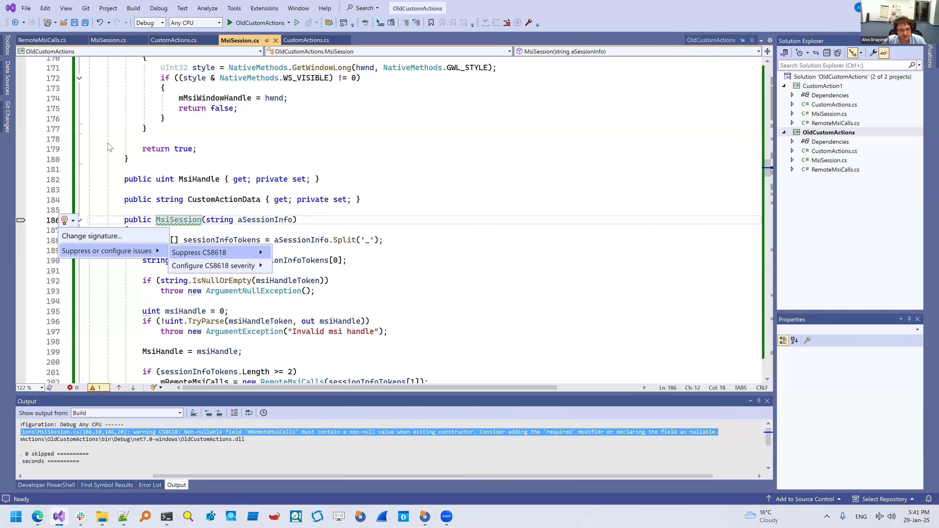
click(520, 244)
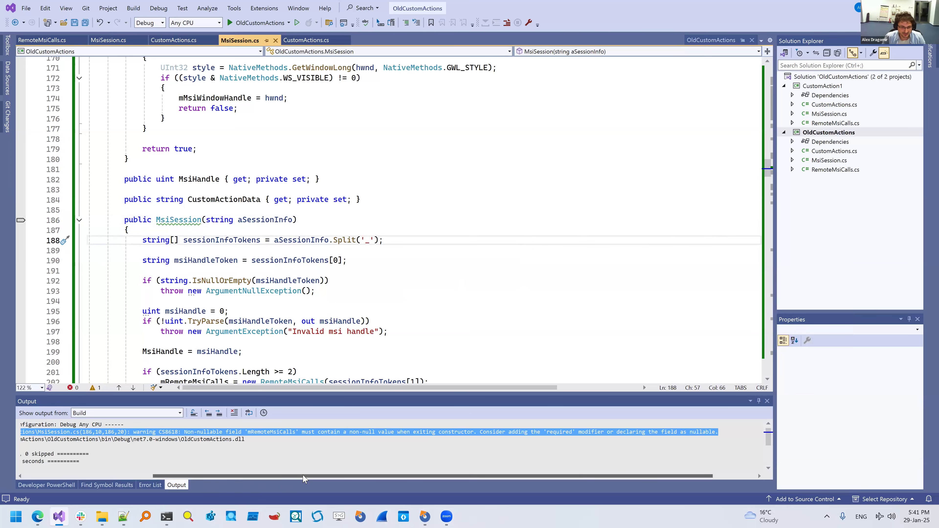
Step: Examine the build output for the path of the compiled OldCustomActions.dll
drag(302, 474, 209, 481)
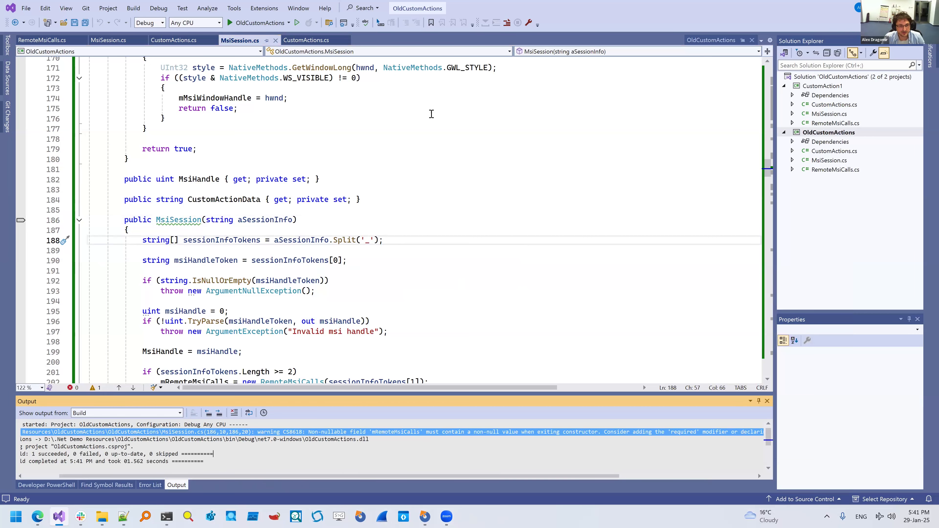
click(426, 448)
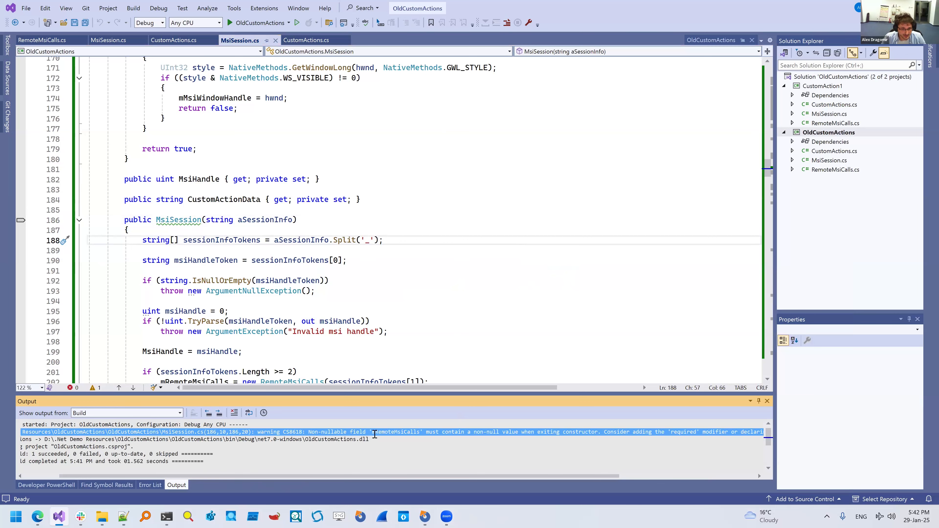
drag(217, 438, 55, 443)
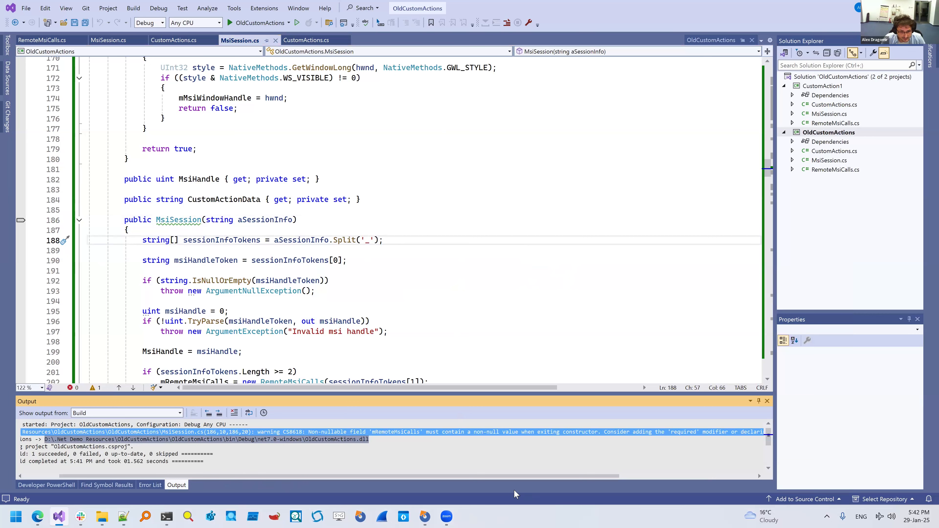
Step: Open OldCustomActions.aip from the .Net Demo Resources folder in Advanced Installer and enable Run into new process for the CallDotNetMethod custom action
click(102, 517)
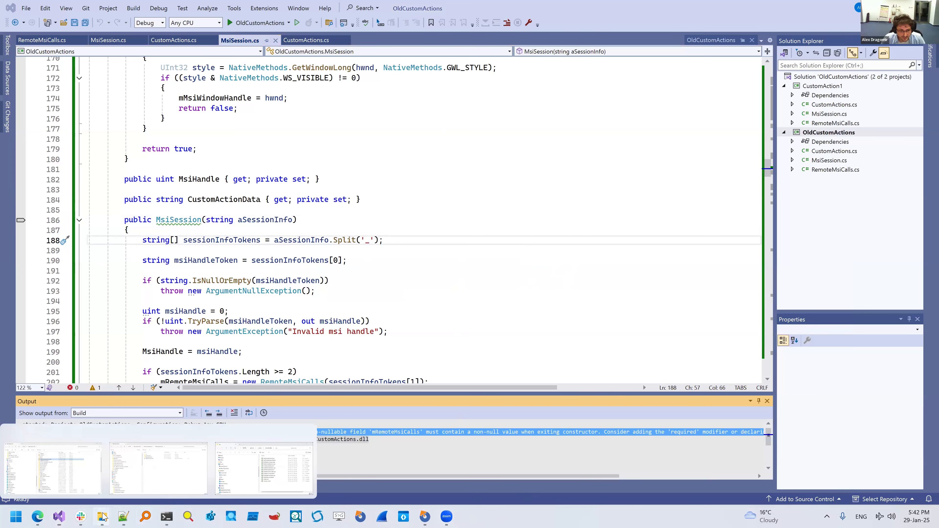
click(146, 473)
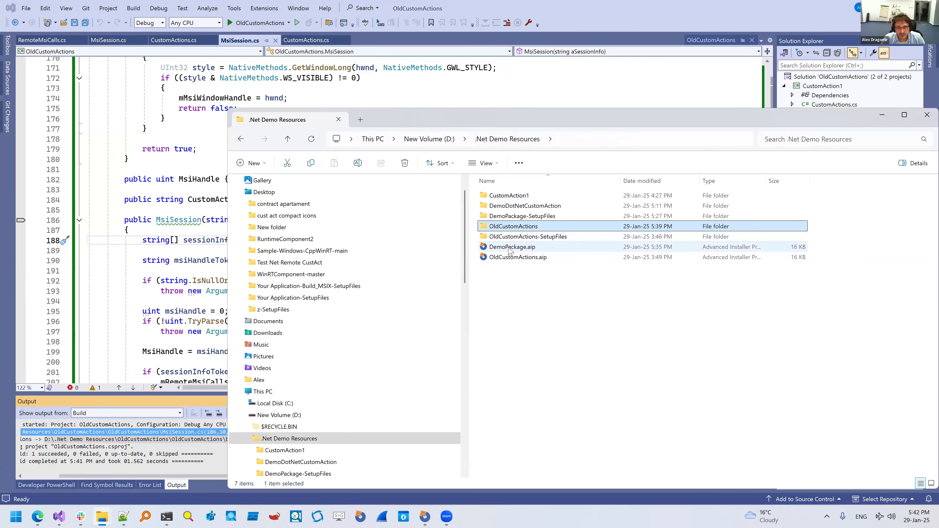
double_click(503, 261)
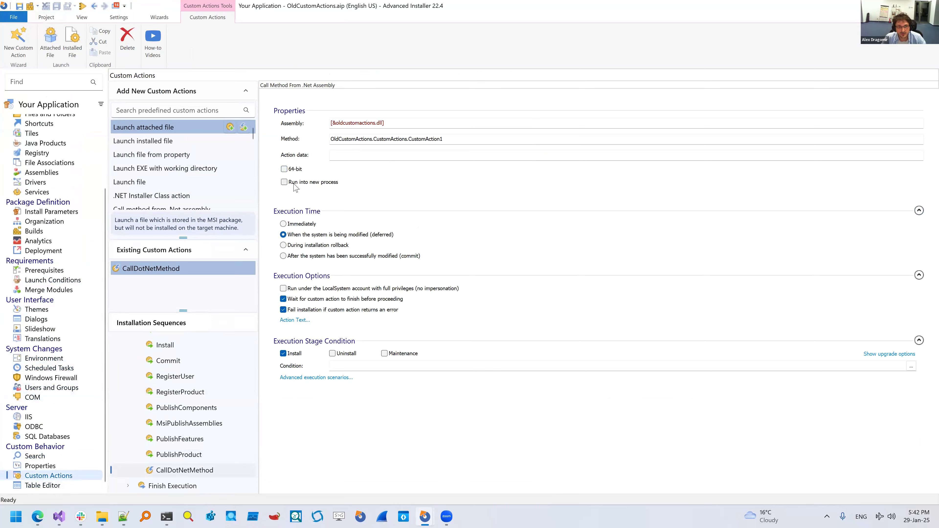
click(284, 182)
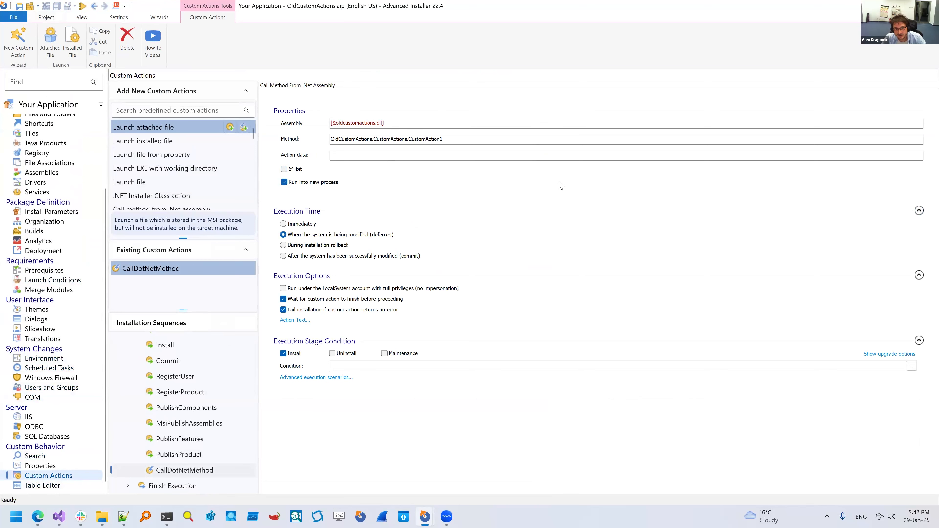
Step: Build and run the OldCustomActions installer, and advance through its setup wizard to start the installation
key(F5)
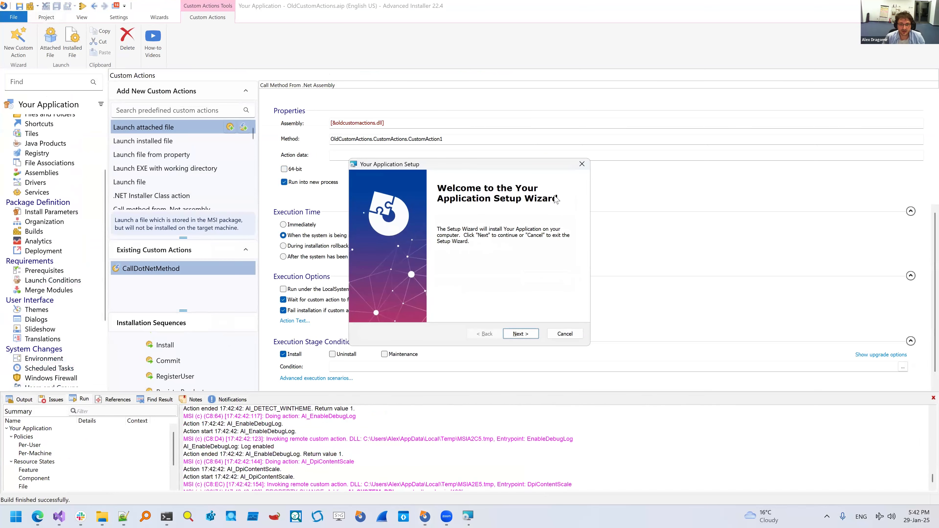
click(521, 334)
click(521, 334)
click(521, 333)
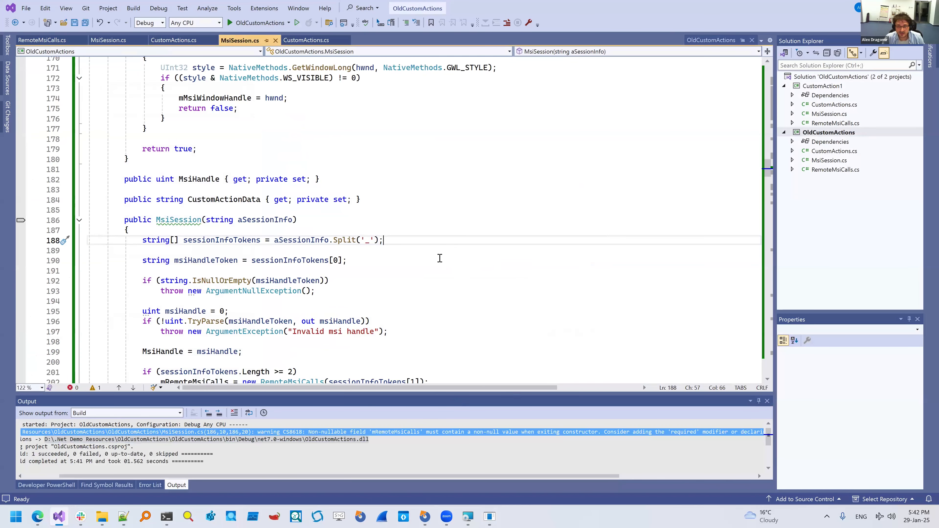
Step: In Visual Studio, examine the processes available for debugger attachment by title, find the rundll32.exe process titled Advanced Installer custom action, and close the list without attaching
key(ctrl+alt+p)
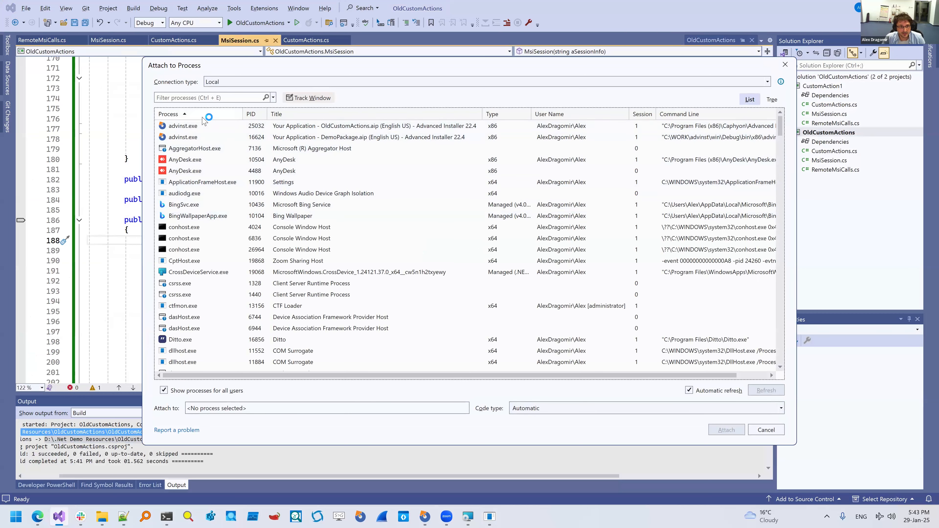
click(288, 114)
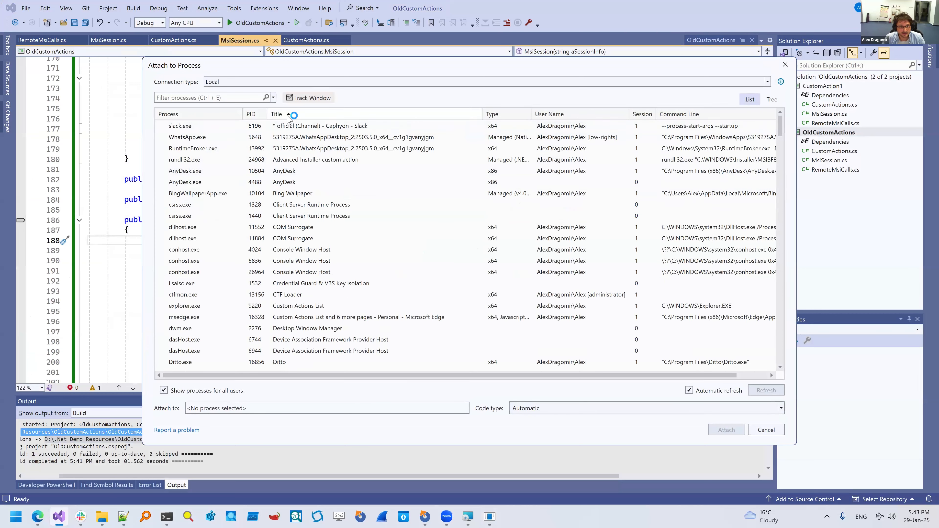
click(219, 160)
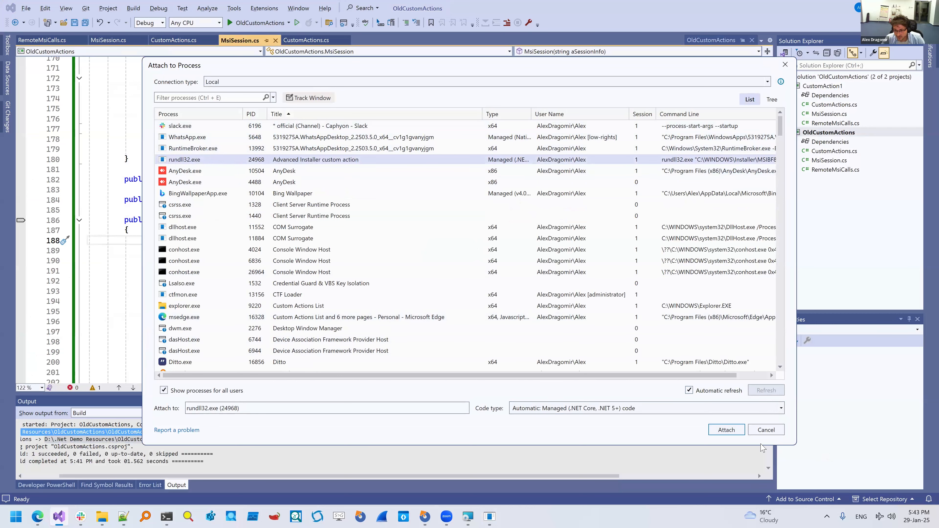
click(767, 430)
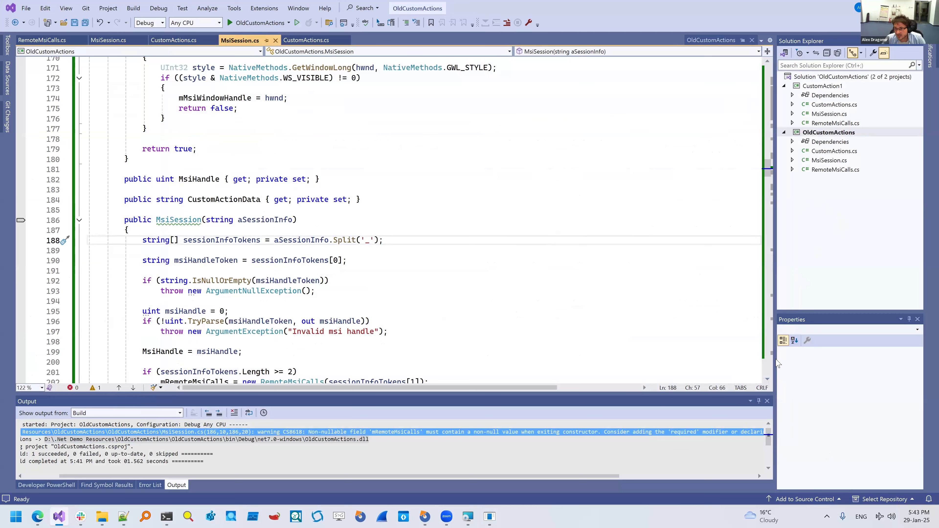
click(384, 440)
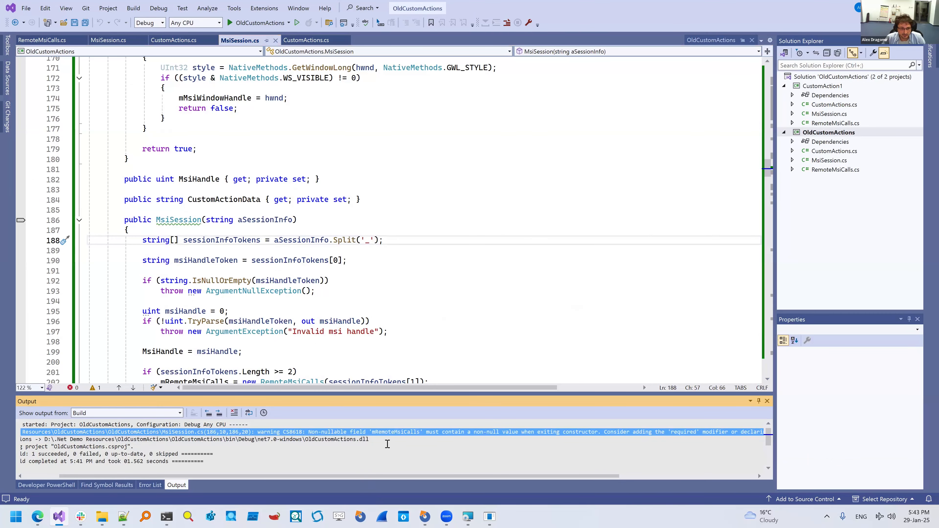
right_click(384, 457)
click(271, 459)
click(603, 334)
click(456, 477)
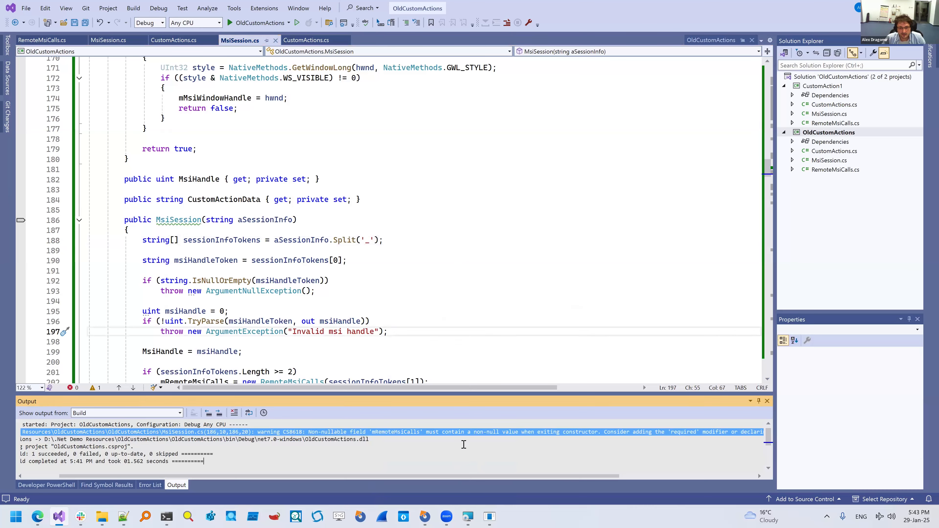
Step: Switch to Microsoft Edge to view the Call Method from .NET Assembly section of the Custom Actions List documentation
key(alt+Tab)
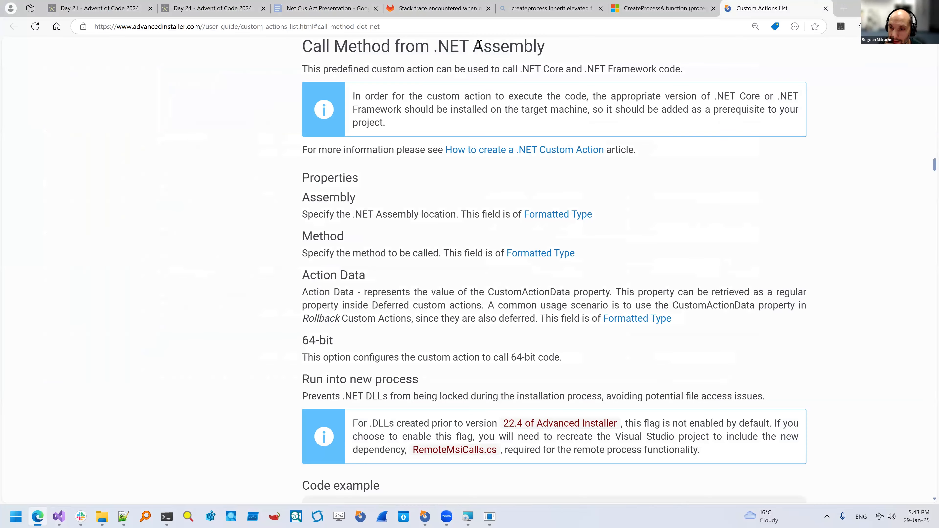